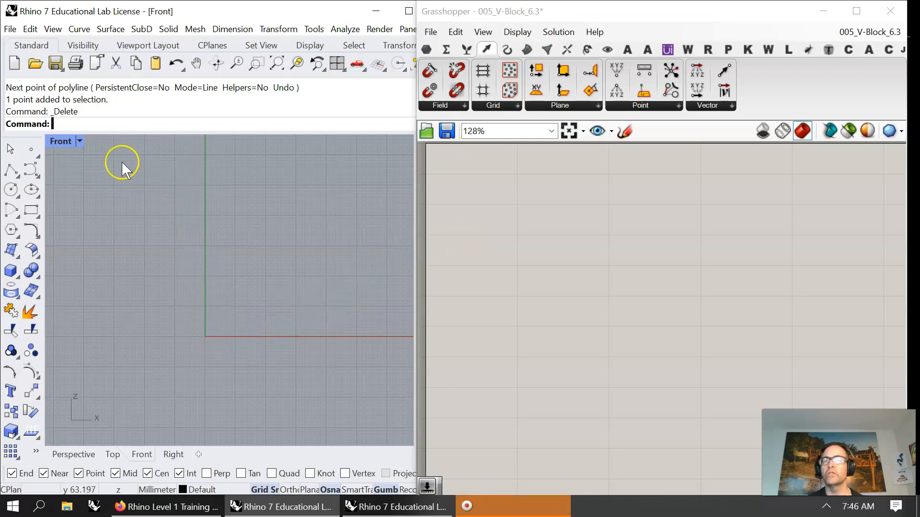
- Start a polyline at the origin 0,0 in the Front view and draw its first segment to 16,0
{"action": "left_click", "coordinate": [79, 29]}
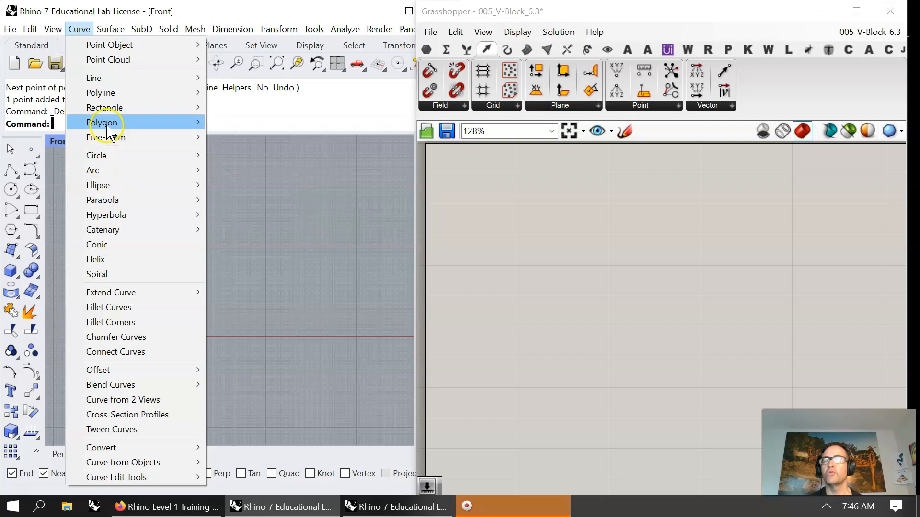
{"action": "mouse_move", "coordinate": [98, 95]}
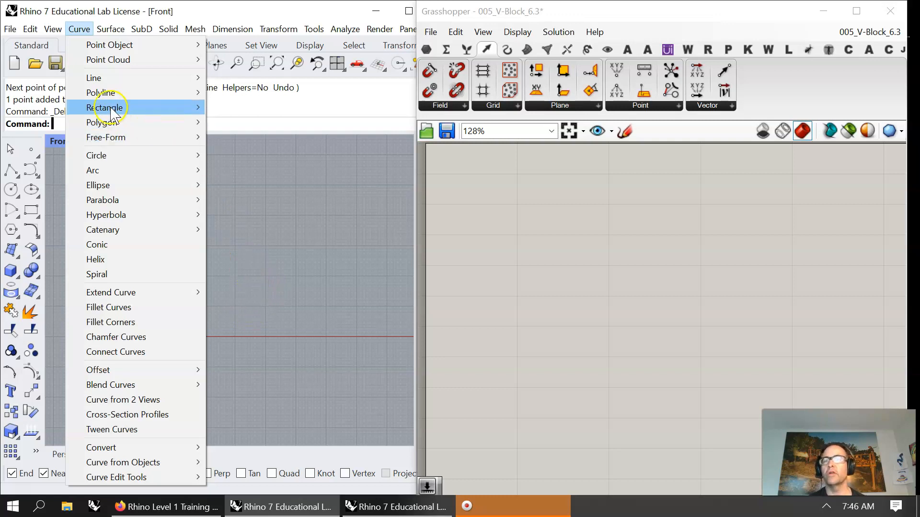
{"action": "left_click", "coordinate": [101, 93]}
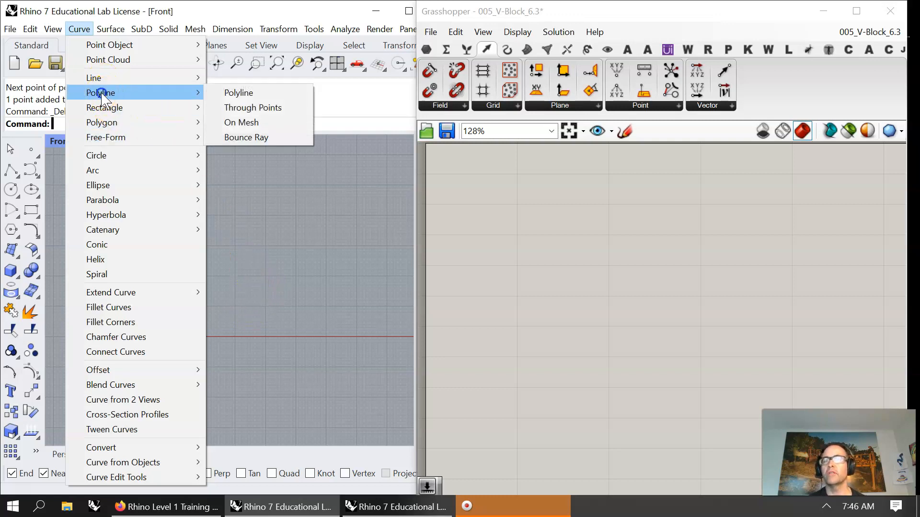
{"action": "left_click", "coordinate": [225, 92]}
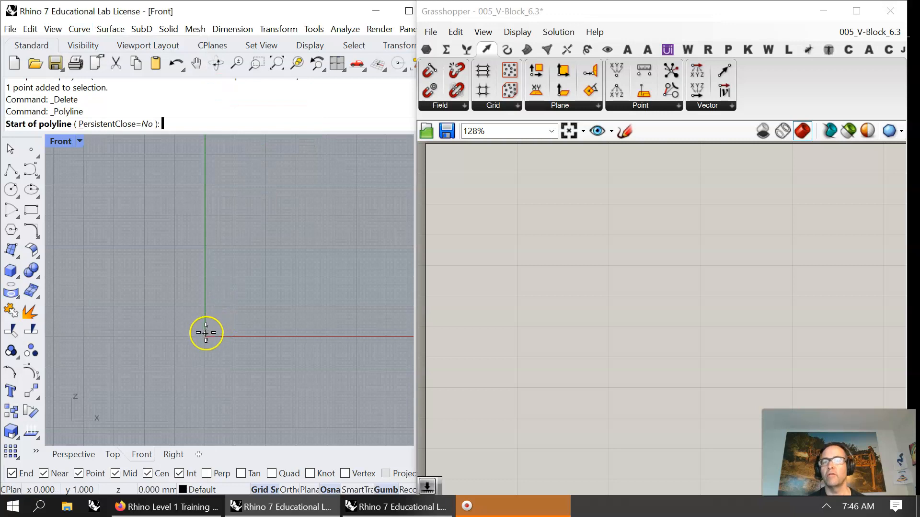
{"action": "type", "text": "0,0"}
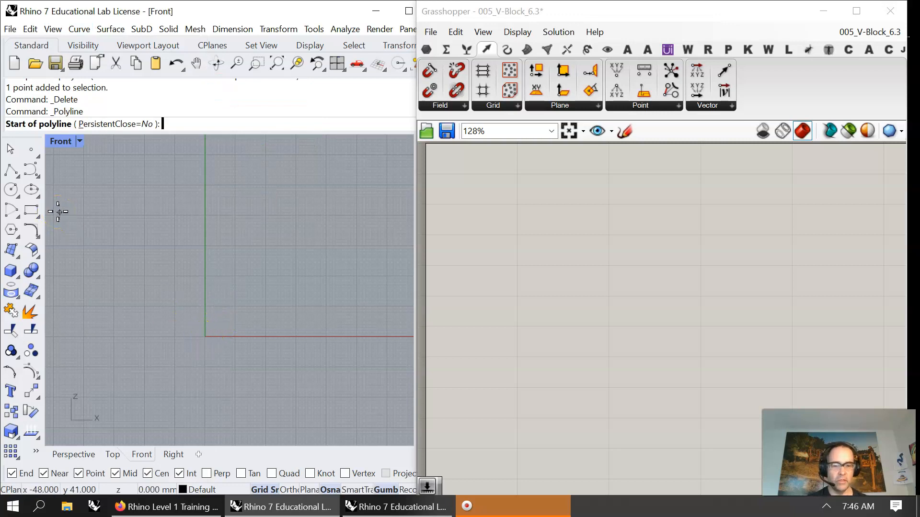
{"action": "key", "text": "Return"}
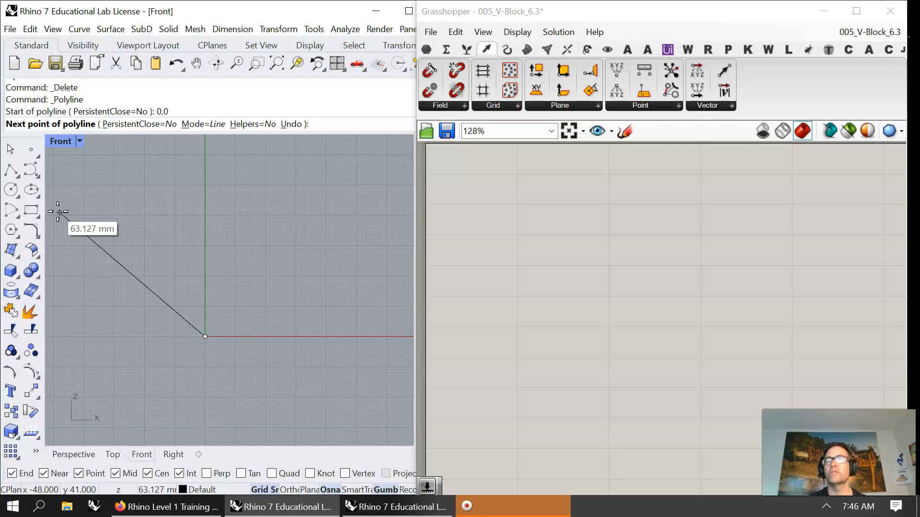
{"action": "type", "text": "16,0"}
{"action": "key", "text": "Return"}
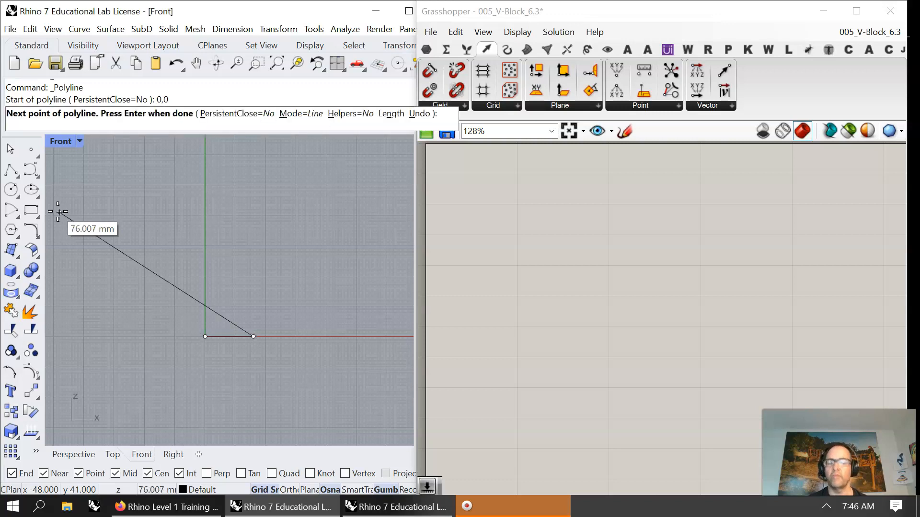
- Continue the polyline with an 8 mm segment at 60 degrees, followed by a horizontal segment at relative 40,0
{"action": "type", "text": "r8"}
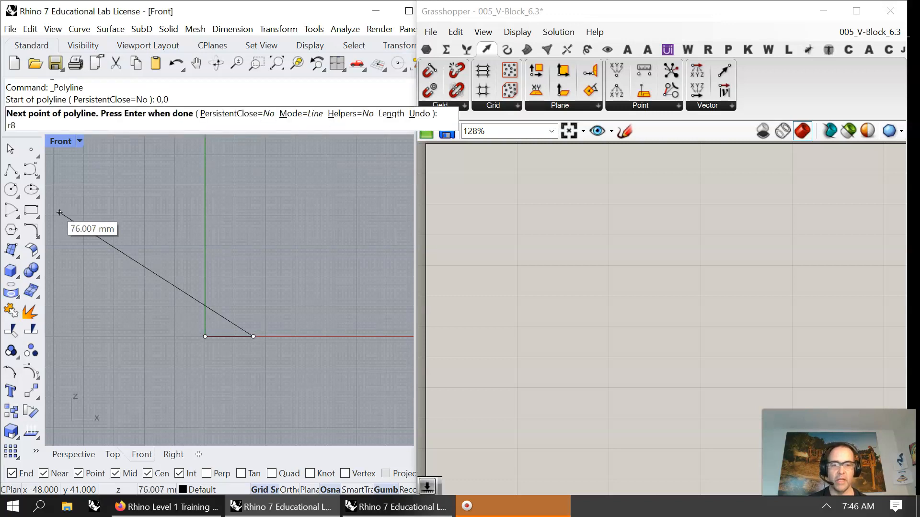
{"action": "type", "text": "<60"}
{"action": "key", "text": "Return"}
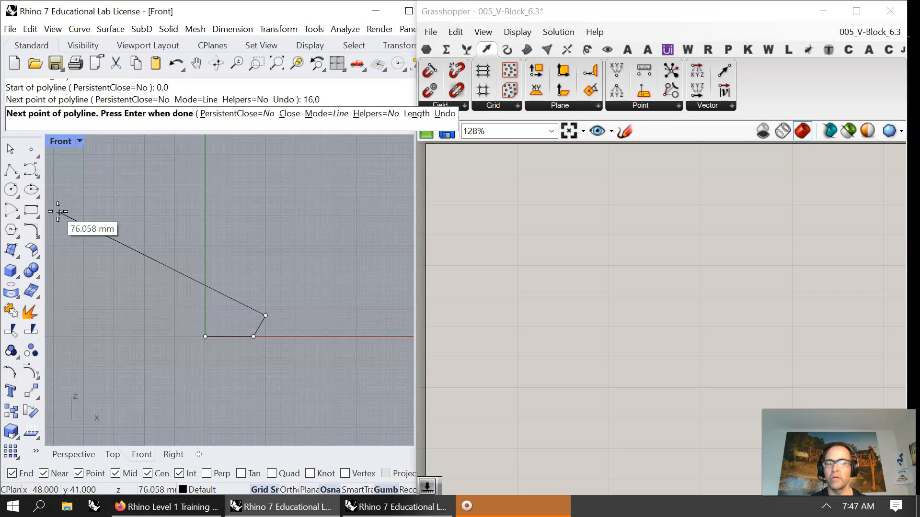
{"action": "scroll", "coordinate": [168, 239], "scroll_direction": "down", "scroll_amount": 6}
{"action": "right_click_drag", "start_coordinate": [307, 218], "coordinate": [216, 320]}
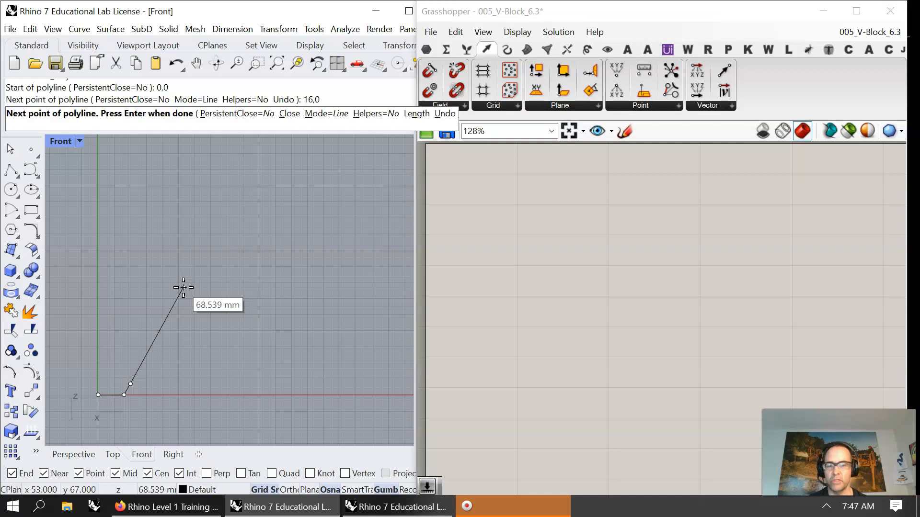
{"action": "type", "text": "r40"}
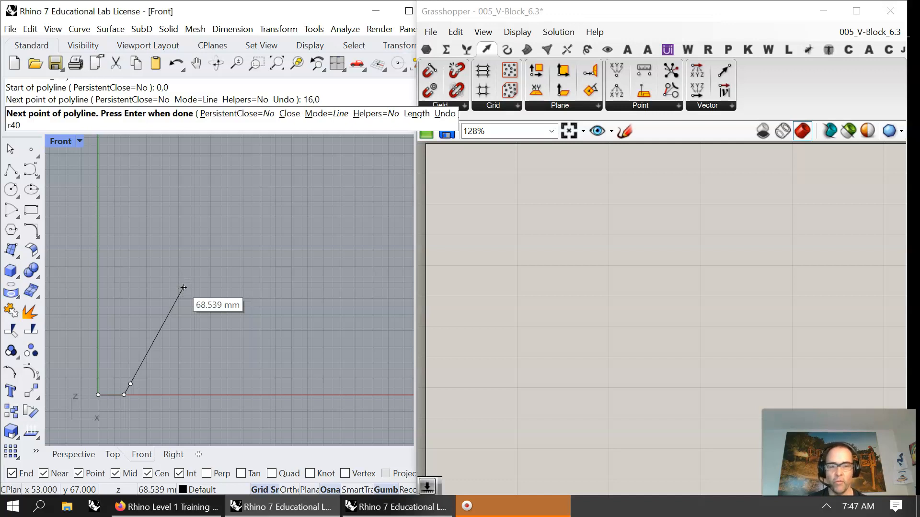
{"action": "type", "text": ",0"}
{"action": "key", "text": "Return"}
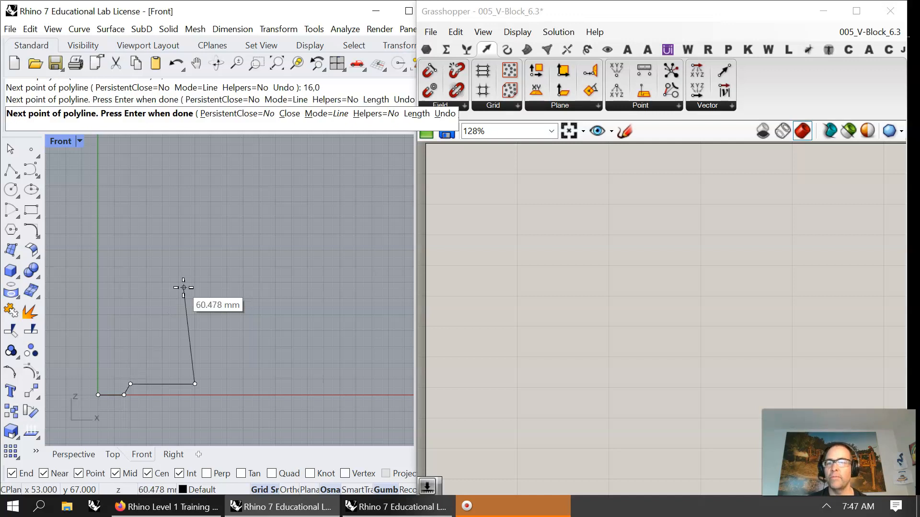
- Slope the polyline back down to the baseline with a relative 8 mm segment at -60 degrees
{"action": "type", "text": "r"}
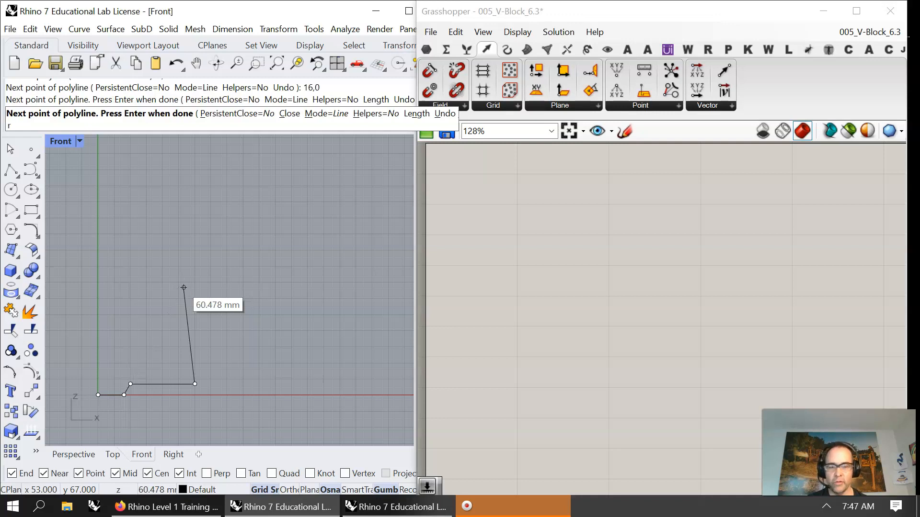
{"action": "type", "text": "8"}
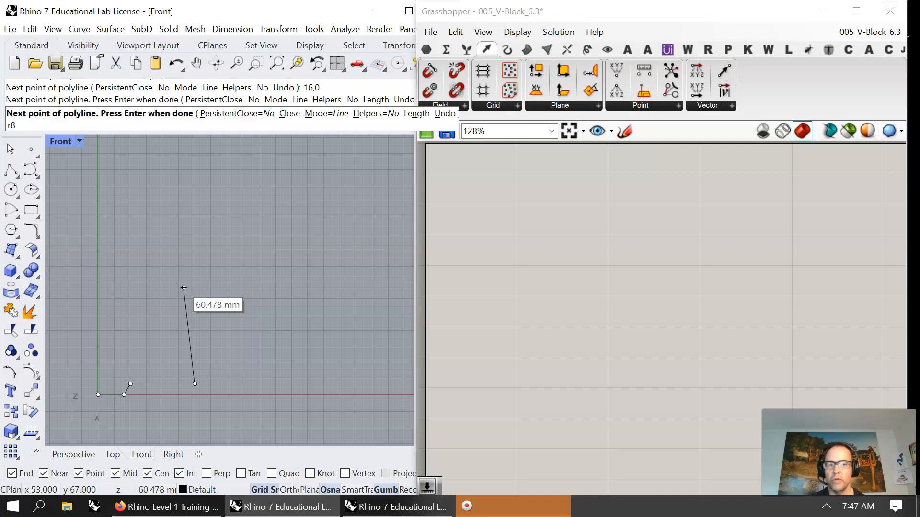
{"action": "type", "text": "<120"}
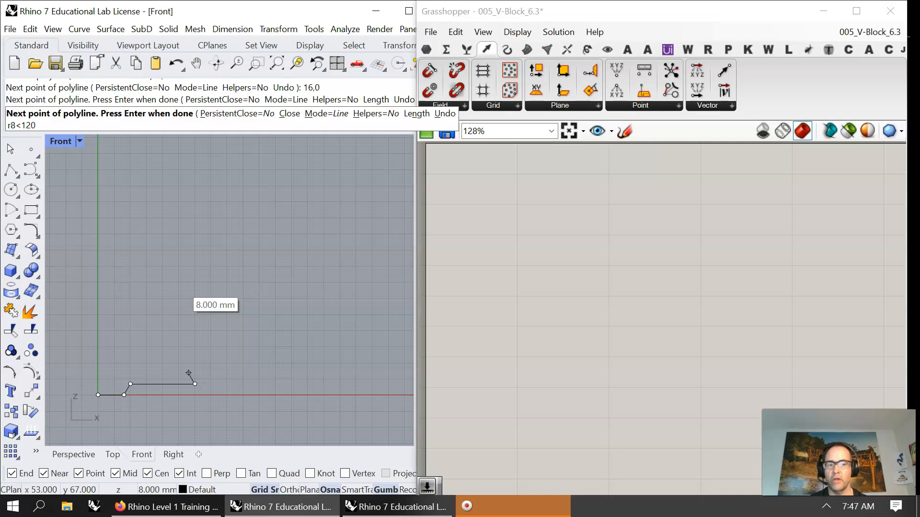
{"action": "key", "text": "BackSpace"}
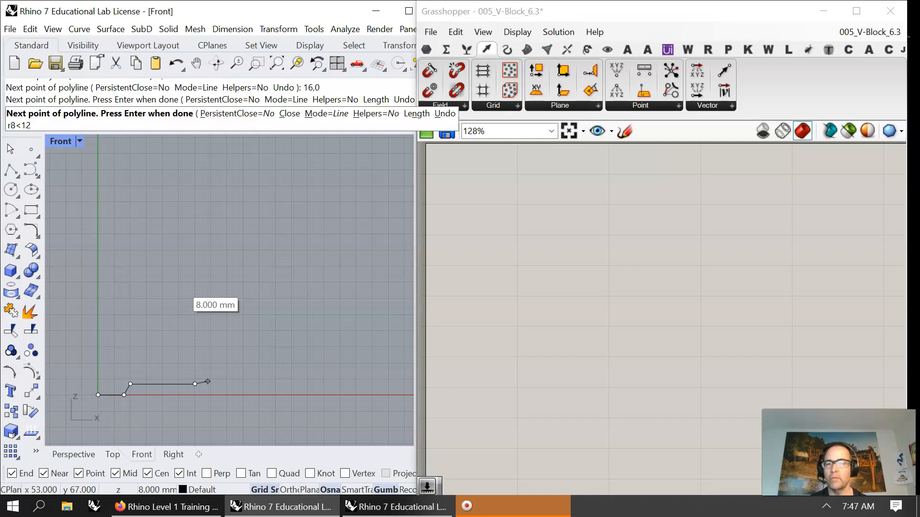
{"action": "key", "text": "BackSpace"}
{"action": "key", "text": "BackSpace"}
{"action": "type", "text": "-120"}
{"action": "key", "text": "BackSpace"}
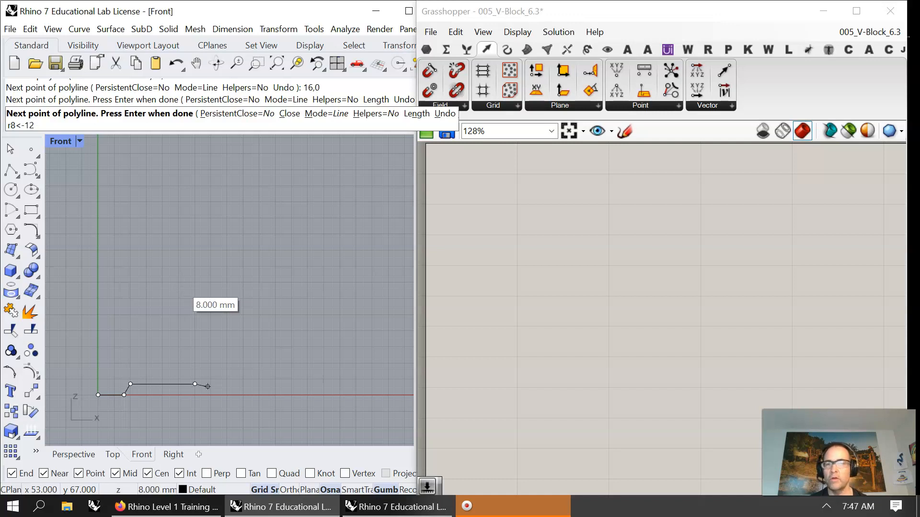
{"action": "key", "text": "BackSpace"}
{"action": "key", "text": "BackSpace"}
{"action": "type", "text": "60"}
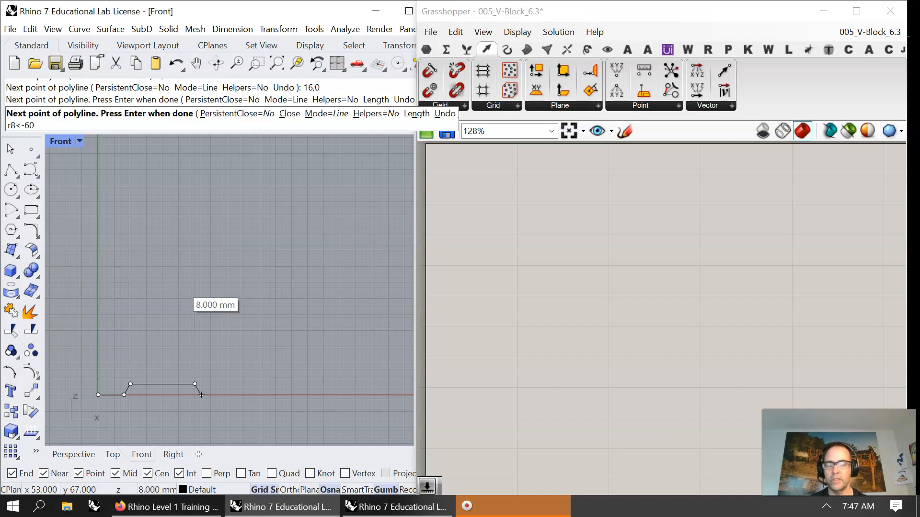
{"action": "key", "text": "Return"}
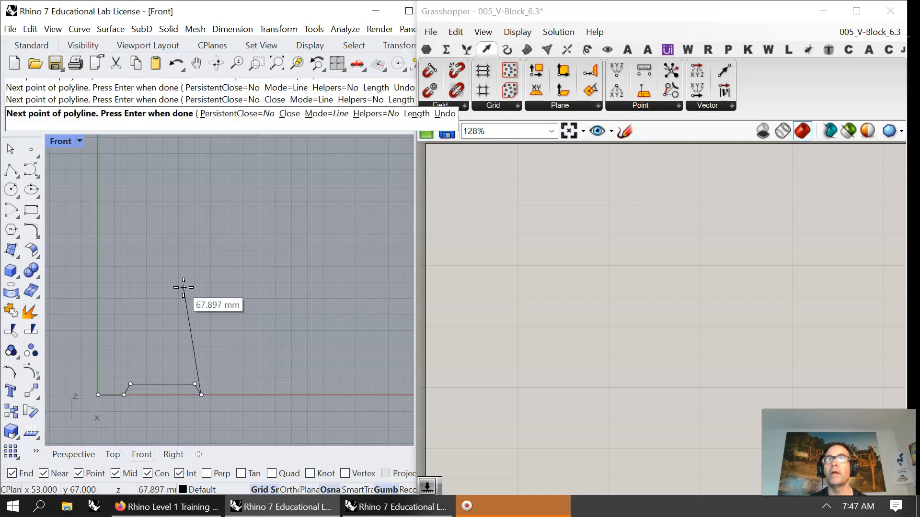
- Extend the base by relative 16,0 and draw the lower part of the right side upward by relative 0,40
{"action": "type", "text": "r16,0"}
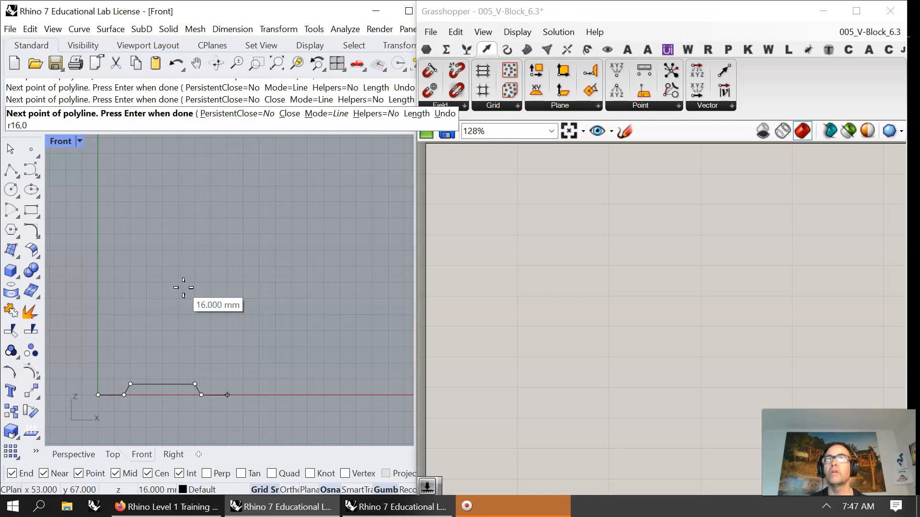
{"action": "key", "text": "Return"}
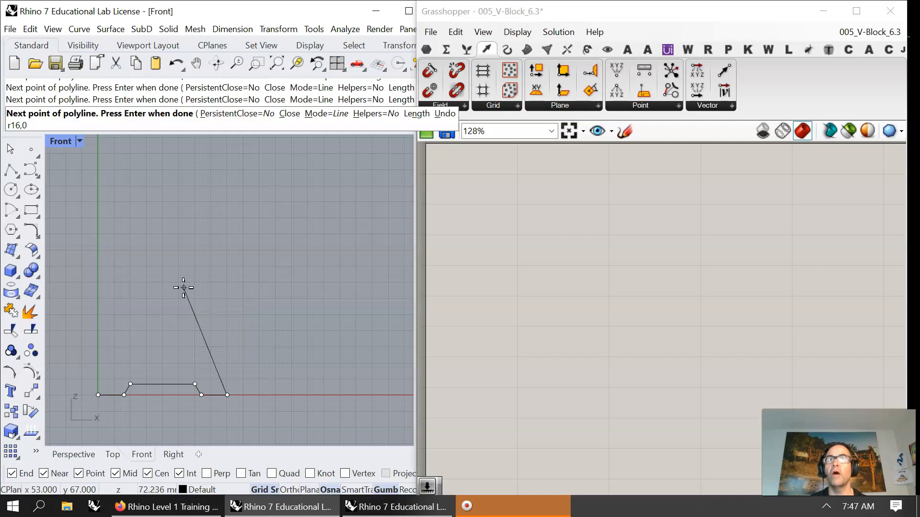
{"action": "type", "text": "r40,0"}
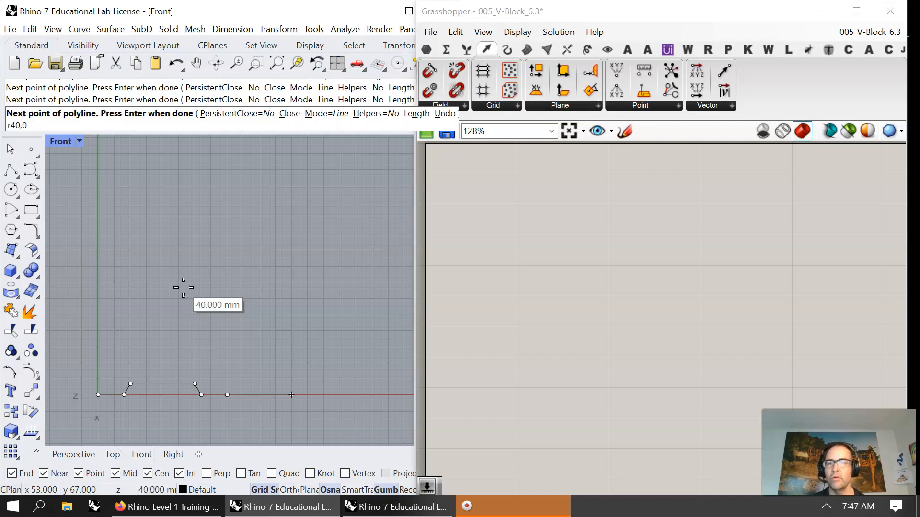
{"action": "key", "text": "BackSpace"}
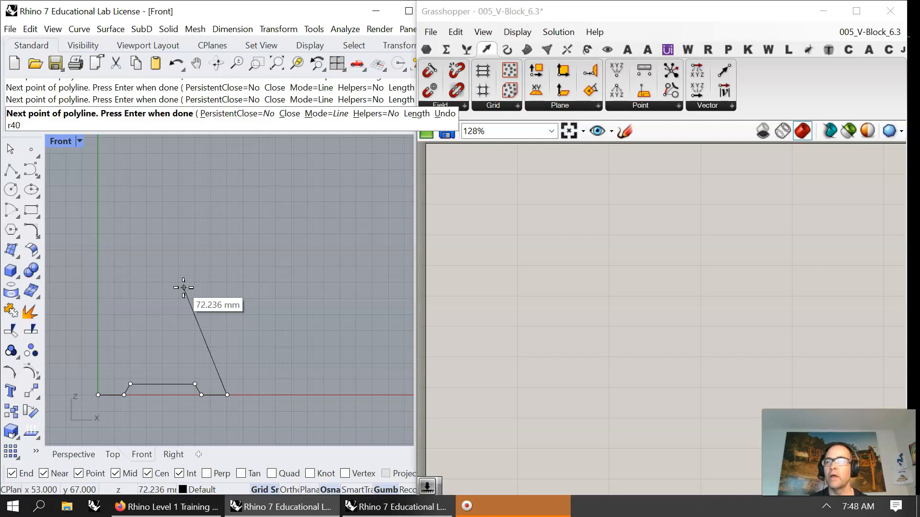
{"action": "key", "text": "BackSpace"}
{"action": "key", "text": "BackSpace"}
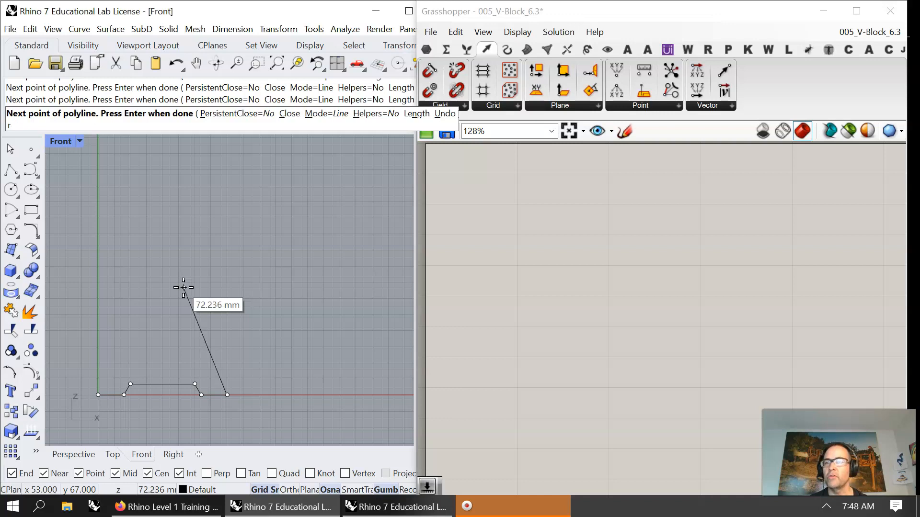
{"action": "type", "text": "0,40"}
{"action": "key", "text": "Return"}
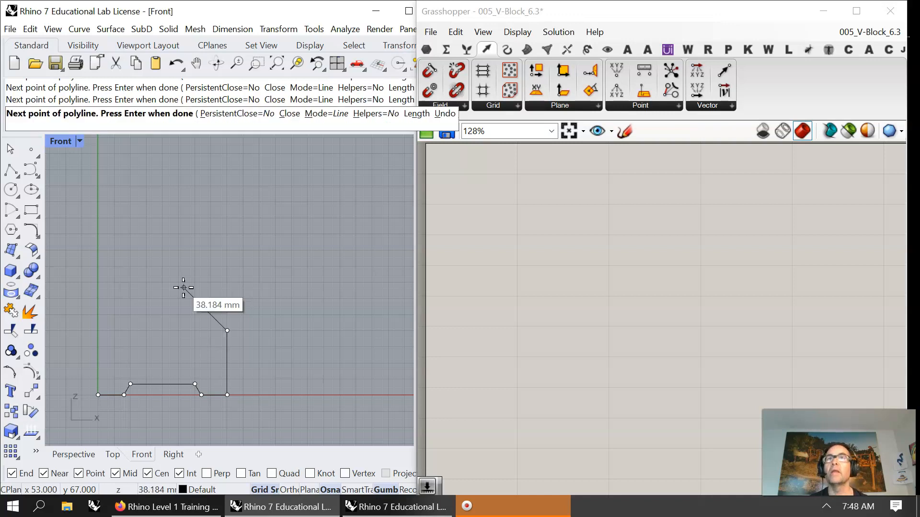
- Draw an 8 mm square notch into the right side using relative points -8,0, then 0,8 and 8,0
{"action": "type", "text": "r"}
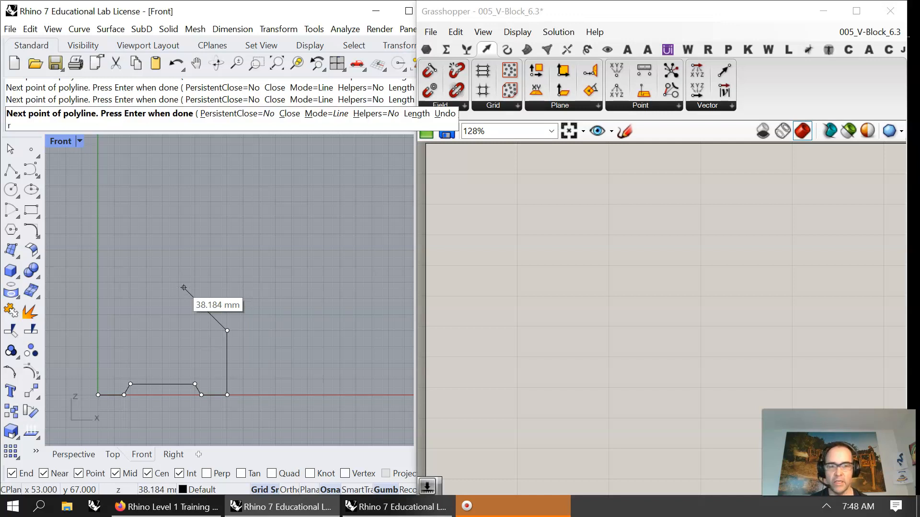
{"action": "type", "text": "-8,0"}
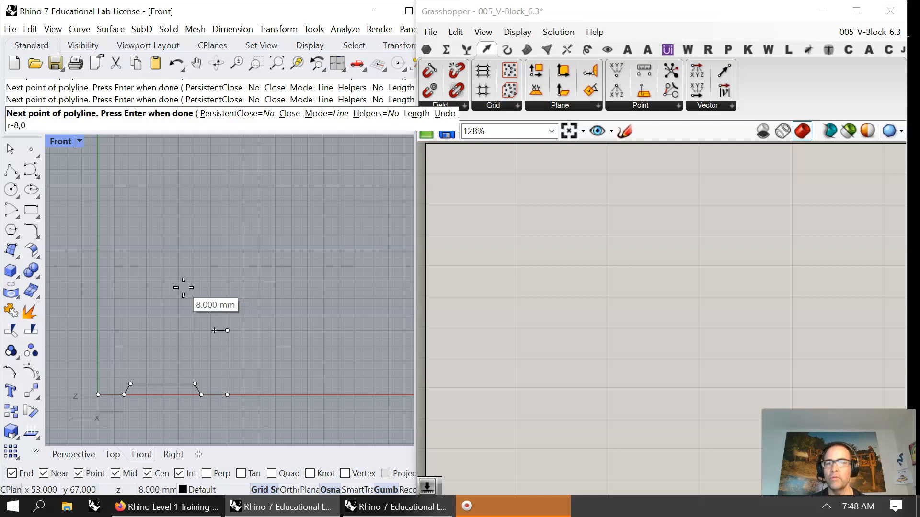
{"action": "key", "text": "Return"}
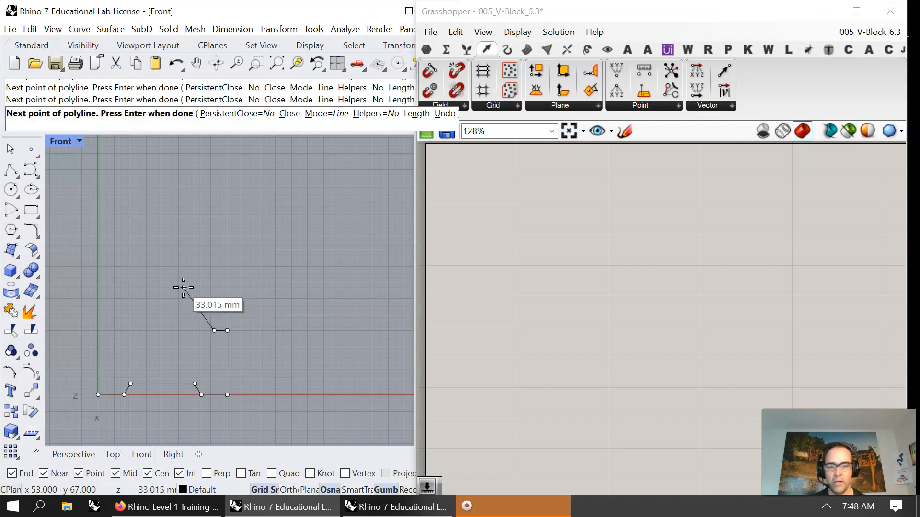
{"action": "type", "text": "r0,8"}
{"action": "key", "text": "Return"}
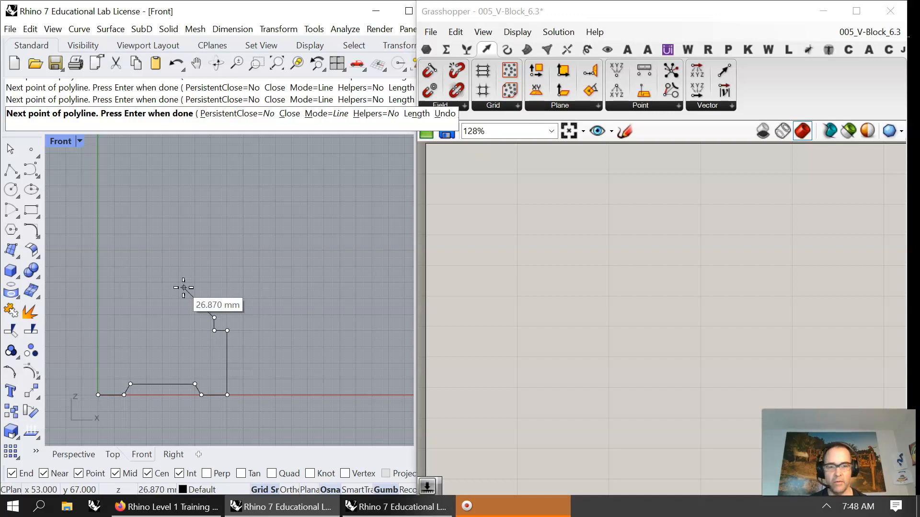
{"action": "type", "text": "r"}
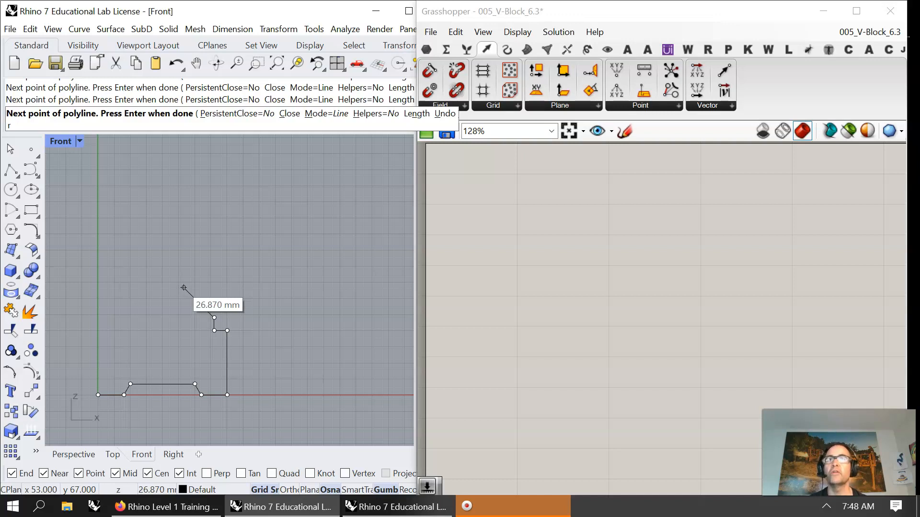
{"action": "type", "text": "8"}
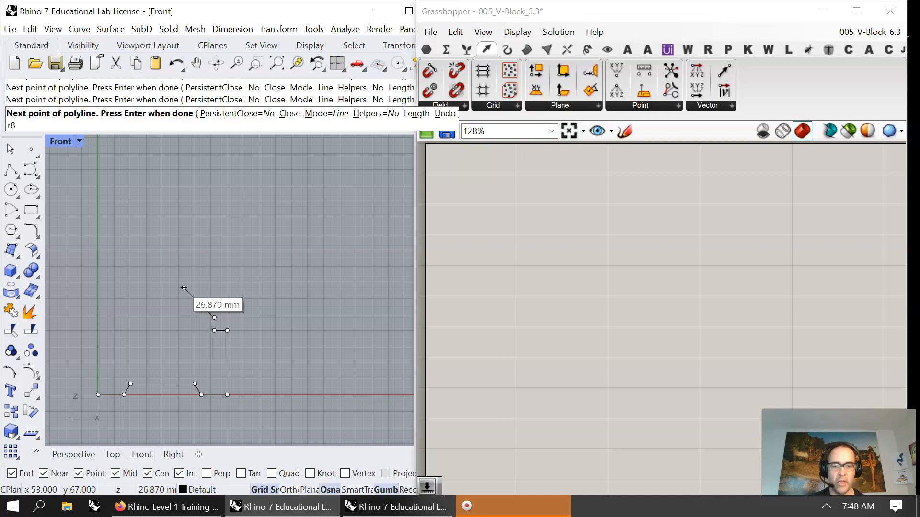
{"action": "type", "text": ","}
{"action": "key", "text": "BackSpace"}
{"action": "key", "text": "BackSpace"}
{"action": "key", "text": "BackSpace"}
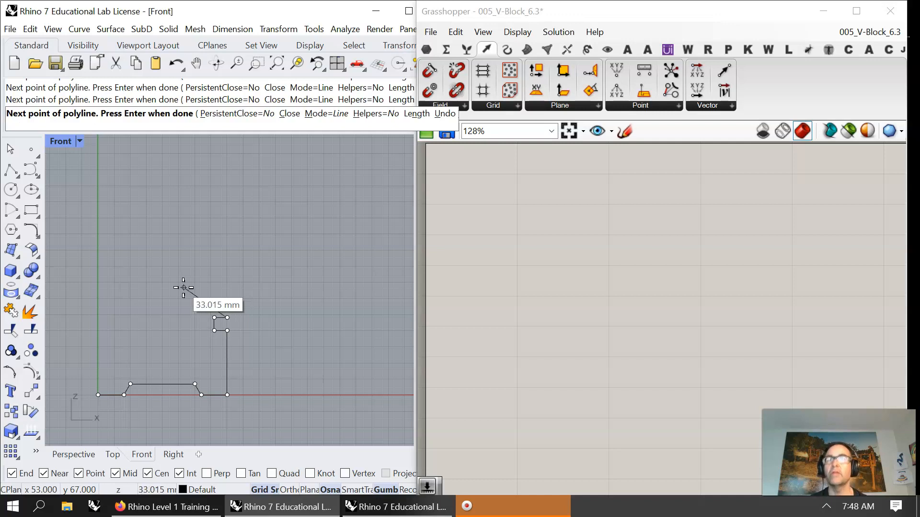
- Draw the upper part of the right side above the notch, going up by relative 0,40
{"action": "type", "text": "r"}
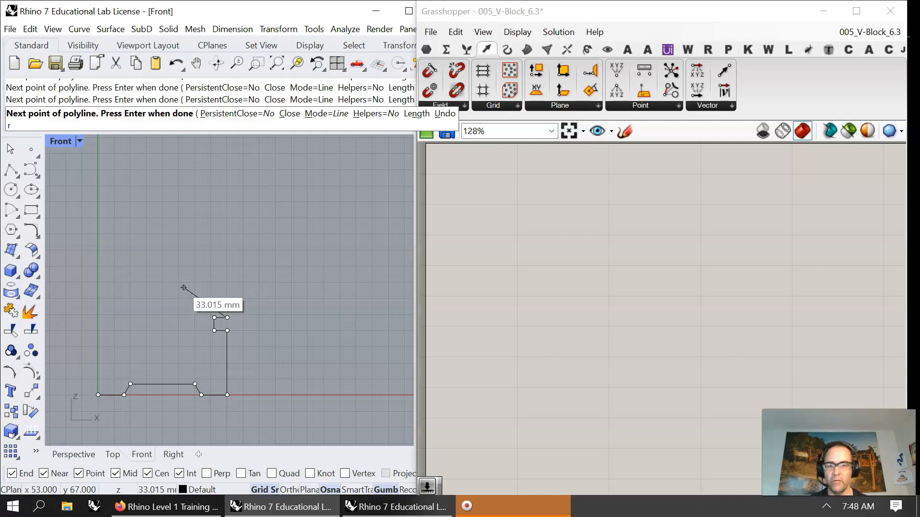
{"action": "type", "text": "40,"}
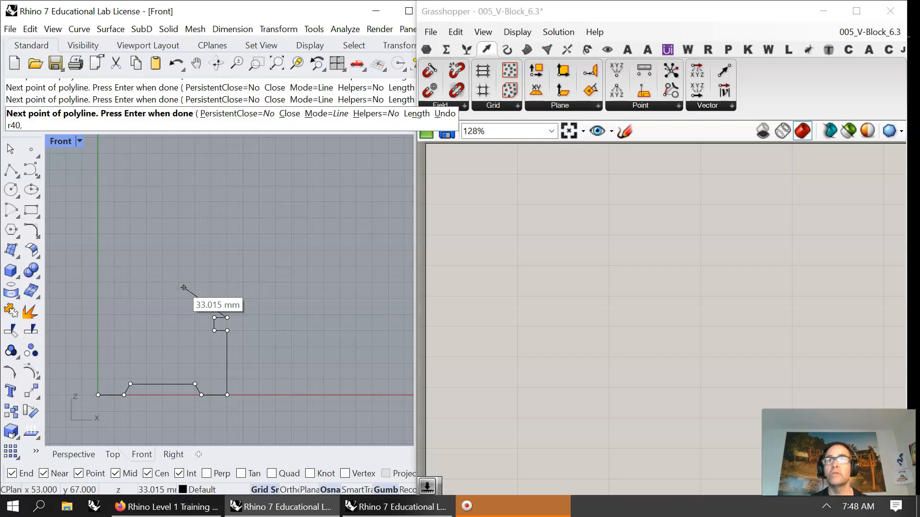
{"action": "key", "text": "BackSpace"}
{"action": "key", "text": "BackSpace"}
{"action": "type", "text": "0,40"}
{"action": "key", "text": "Return"}
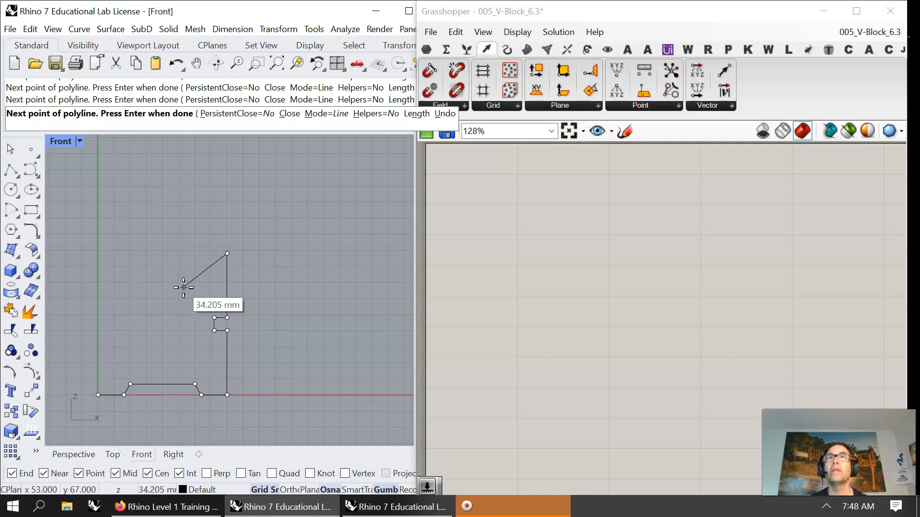
- Draw the flat top of the right side by adding a polyline point at relative -8,0
{"action": "type", "text": "r-8"}
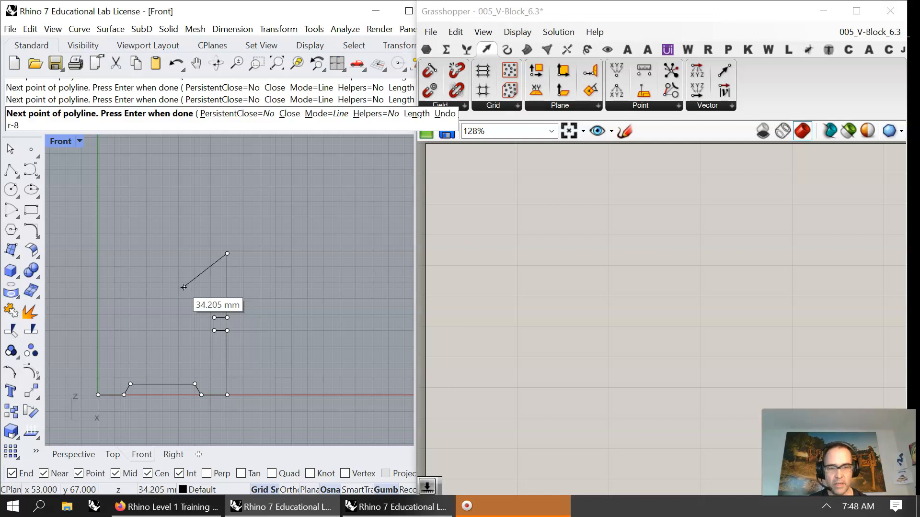
{"action": "type", "text": ",0"}
{"action": "key", "text": "Return"}
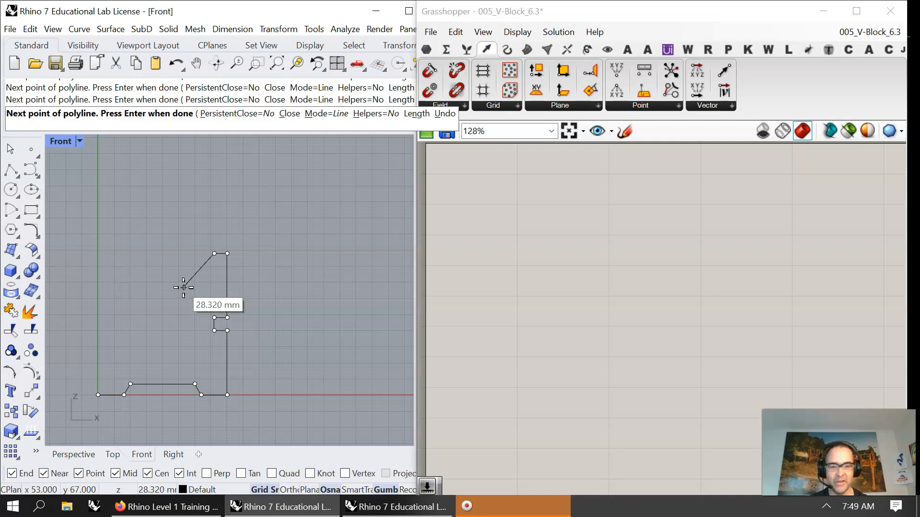
{"action": "type", "text": "r36.77"}
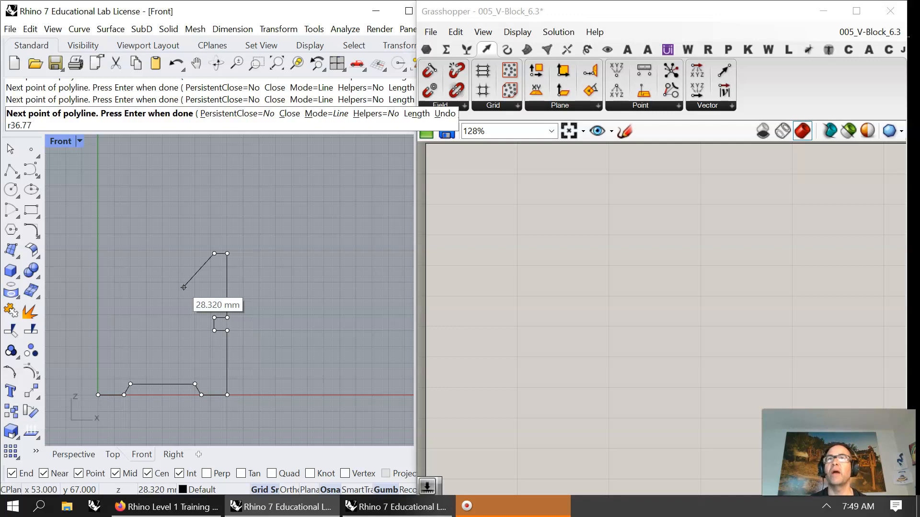
{"action": "type", "text": "<-135"}
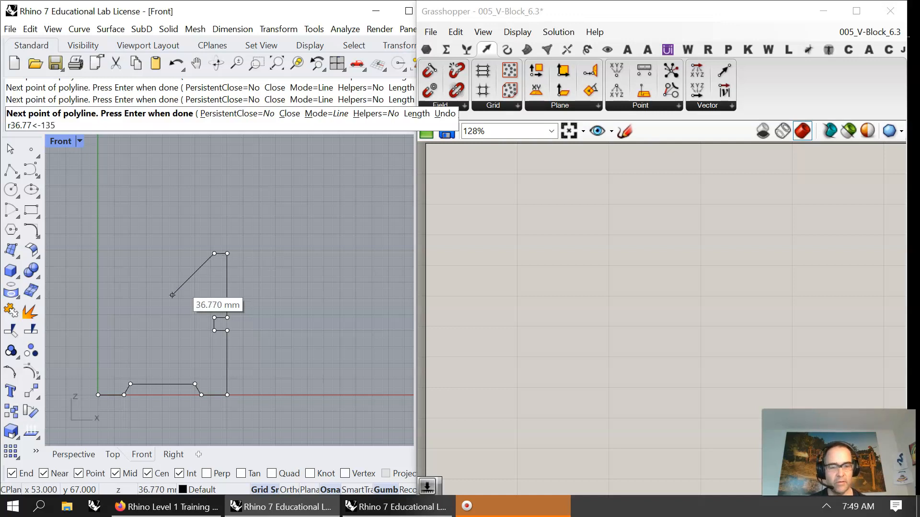
{"action": "key", "text": "Return"}
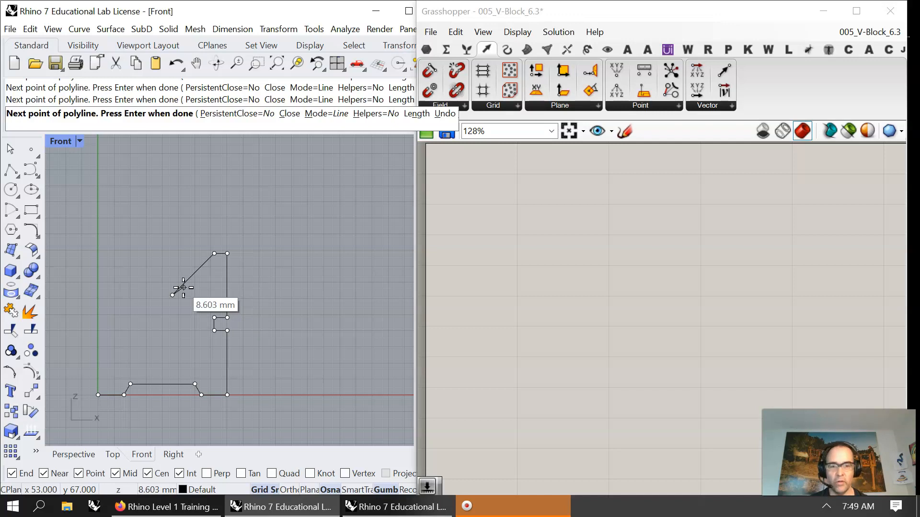
{"action": "type", "text": "r-12.0"}
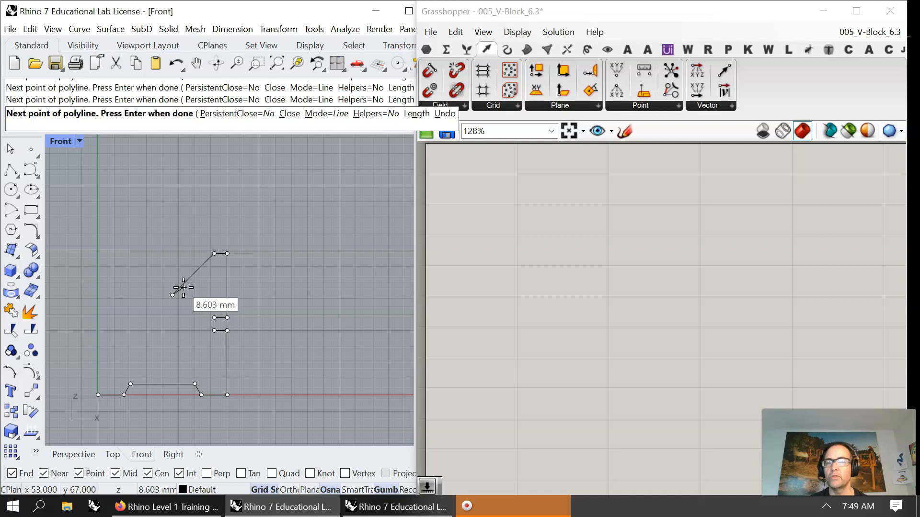
{"action": "key", "text": "Return"}
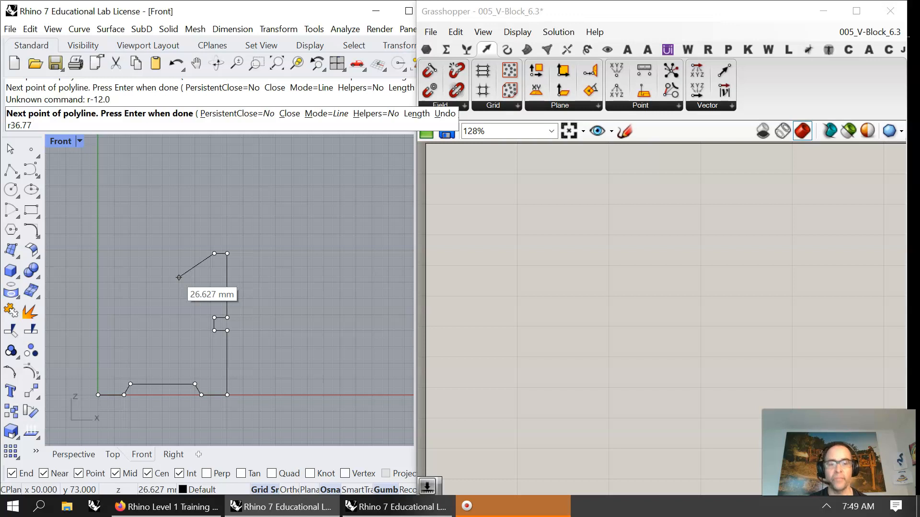
- Draw the V's right flank with relative 36.77 mm at -135 degrees and its flat bottom with relative -12,0
{"action": "type", "text": "<-135"}
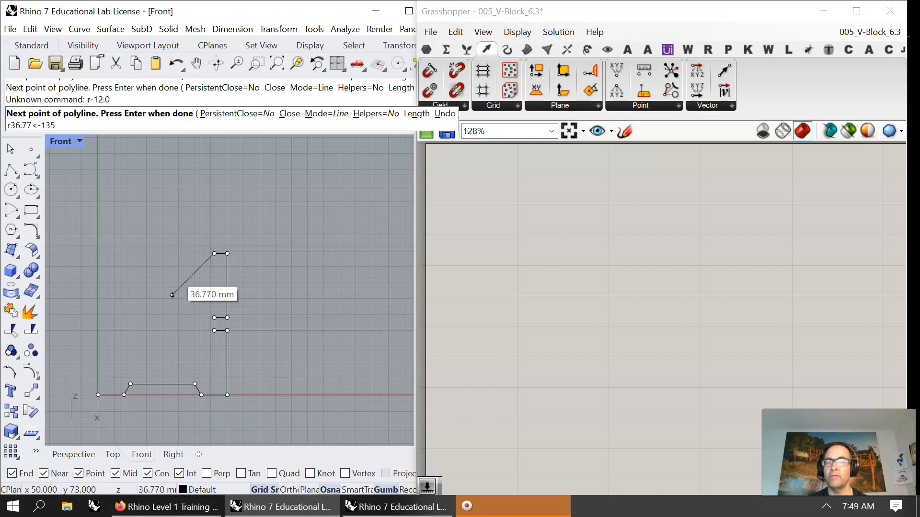
{"action": "key", "text": "Return"}
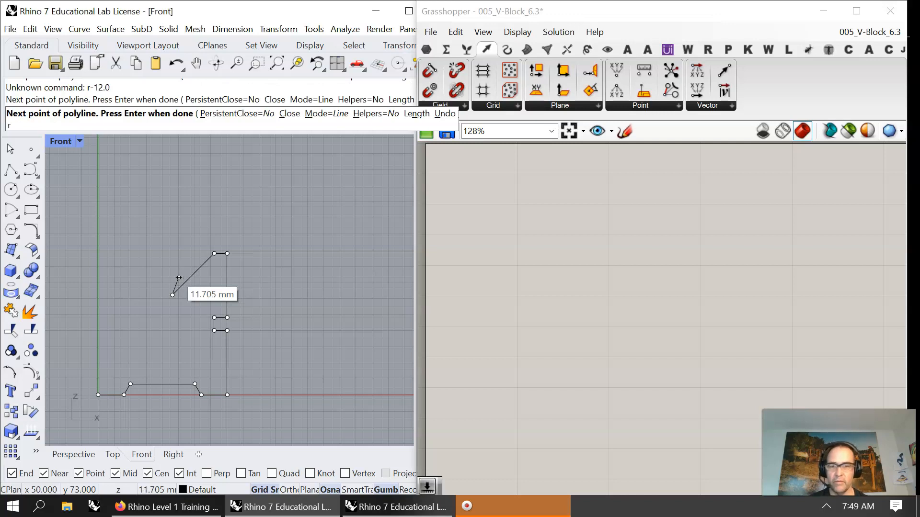
{"action": "type", "text": "0"}
{"action": "key", "text": "Return"}
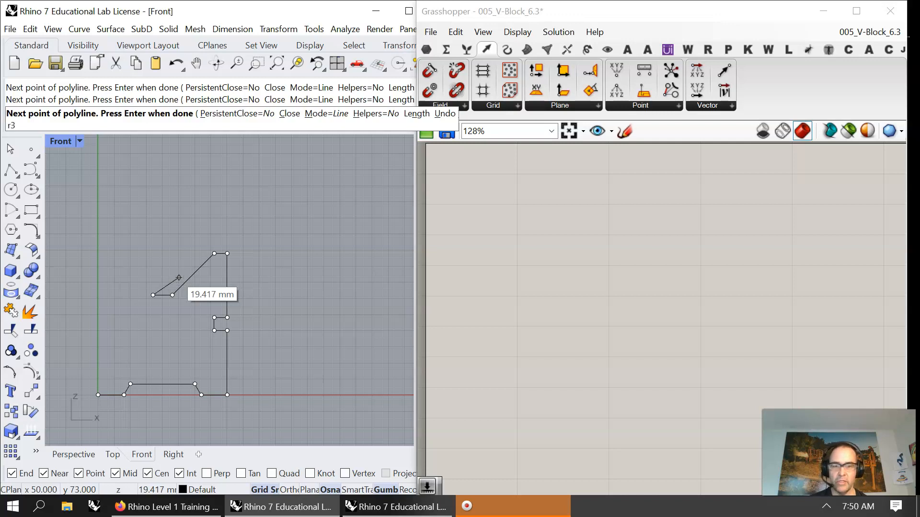
- Draw the V's left flank with relative 36.77 mm at 135 degrees and the flat top beside it with relative -8,0
{"action": "type", "text": "r36.77"}
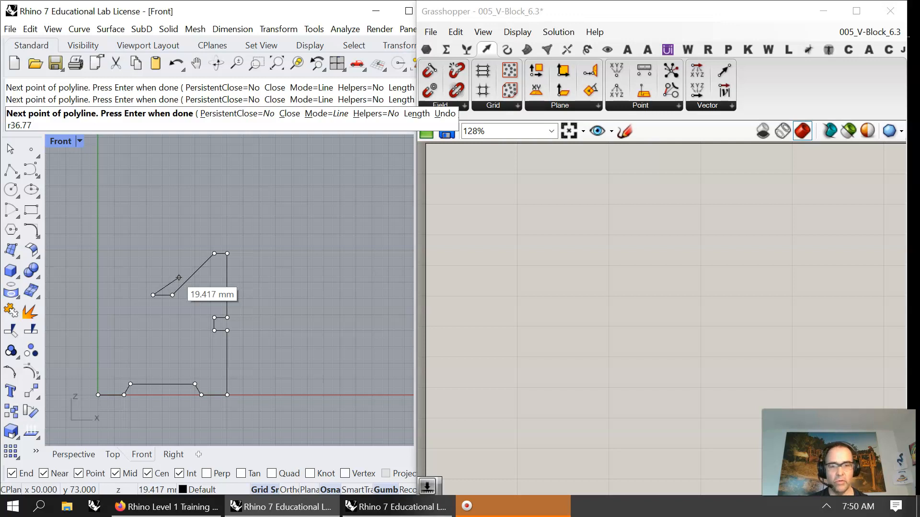
{"action": "type", "text": "<135"}
{"action": "key", "text": "Return"}
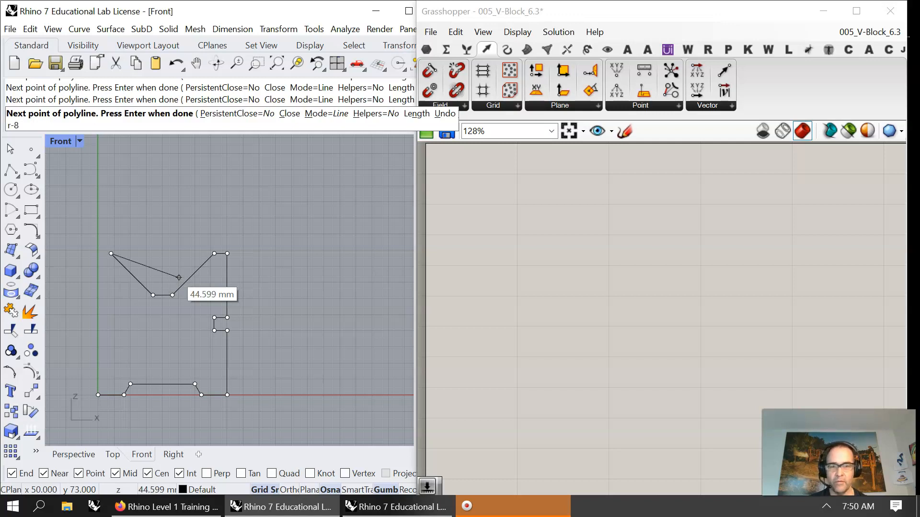
{"action": "type", "text": "r-8,0"}
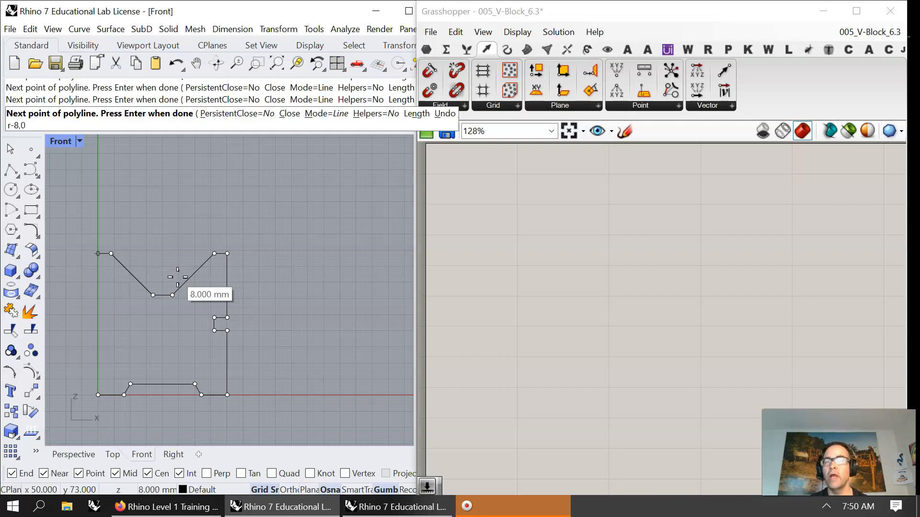
{"action": "key", "text": "Return"}
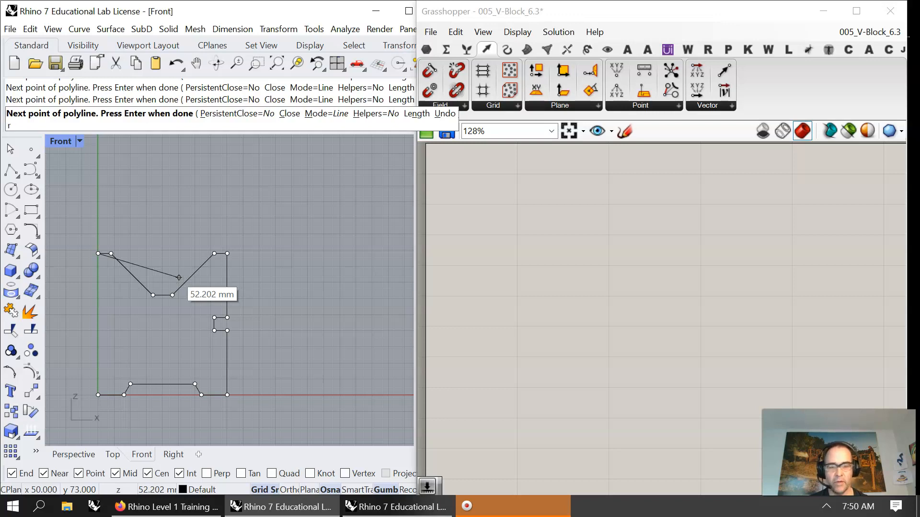
- Draw the upper part of the left side downward by relative 0,-40
{"action": "type", "text": "r0"}
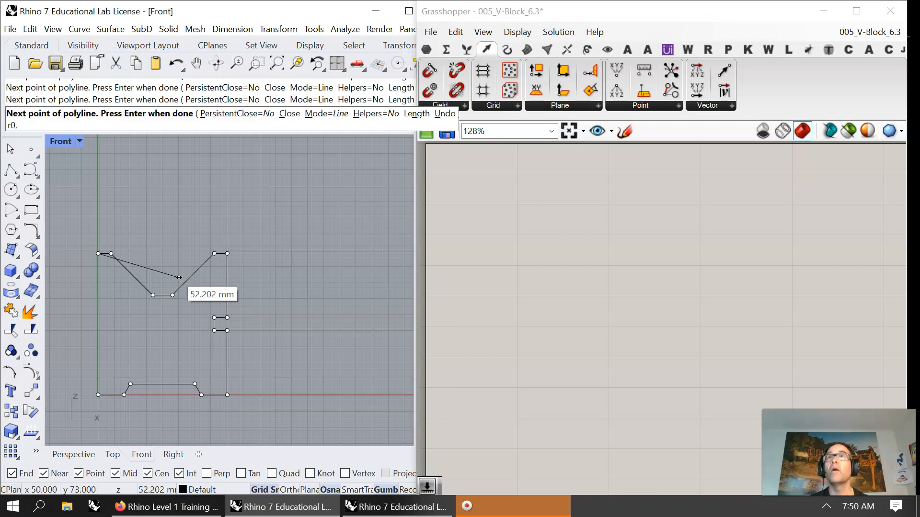
{"action": "type", "text": ",-40"}
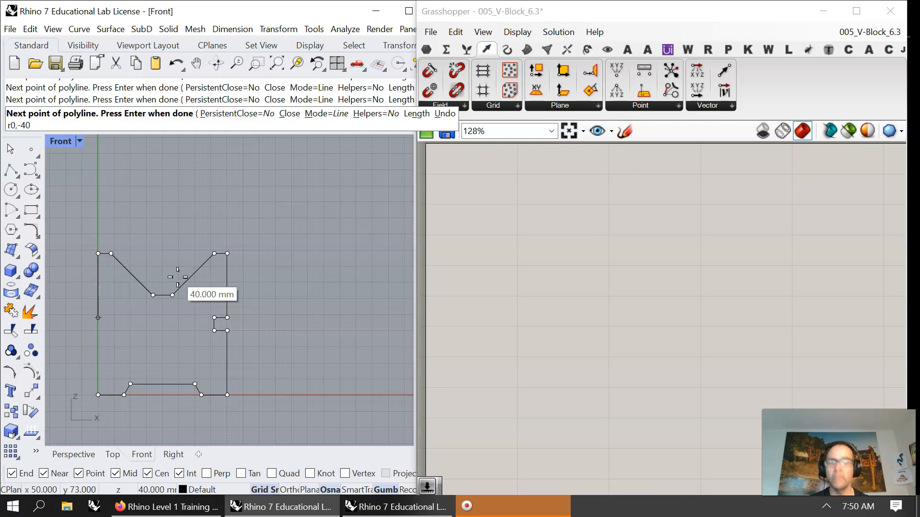
{"action": "key", "text": "Return"}
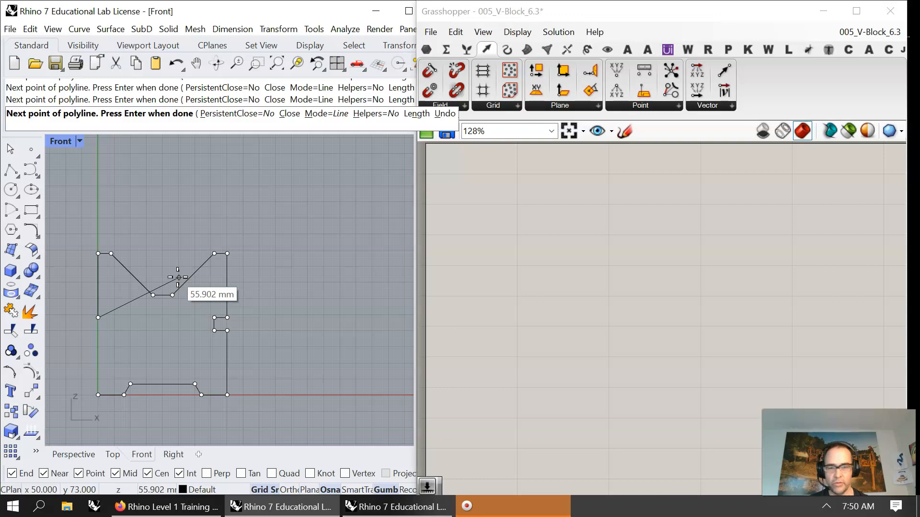
- Draw an 8 mm square notch into the left side with relative 8,0, 0,-8 and -8,0, and close the polyline
{"action": "type", "text": "r8,0"}
{"action": "key", "text": "Return"}
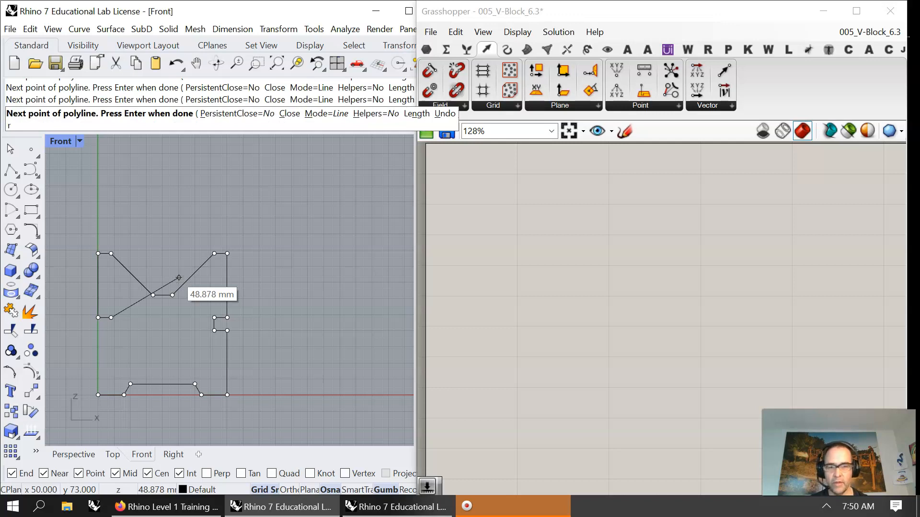
{"action": "type", "text": "0,-8"}
{"action": "key", "text": "Return"}
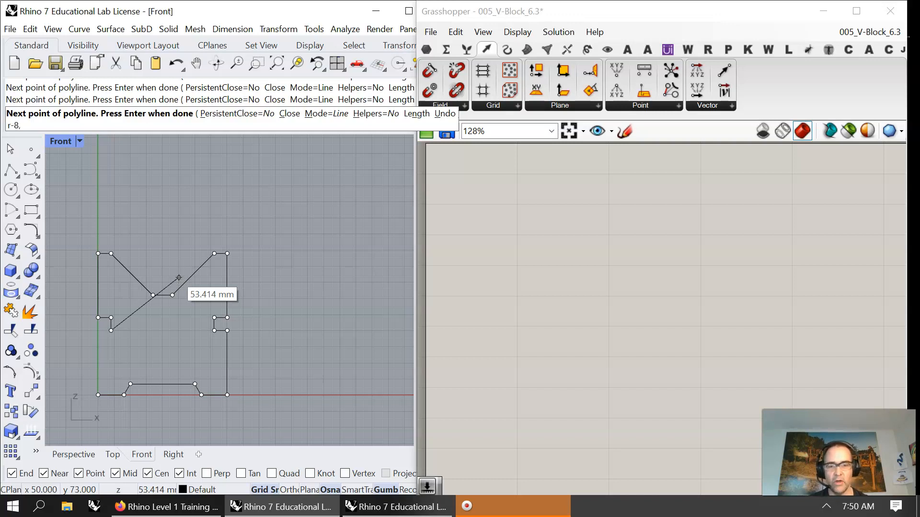
{"action": "type", "text": "r-8,0"}
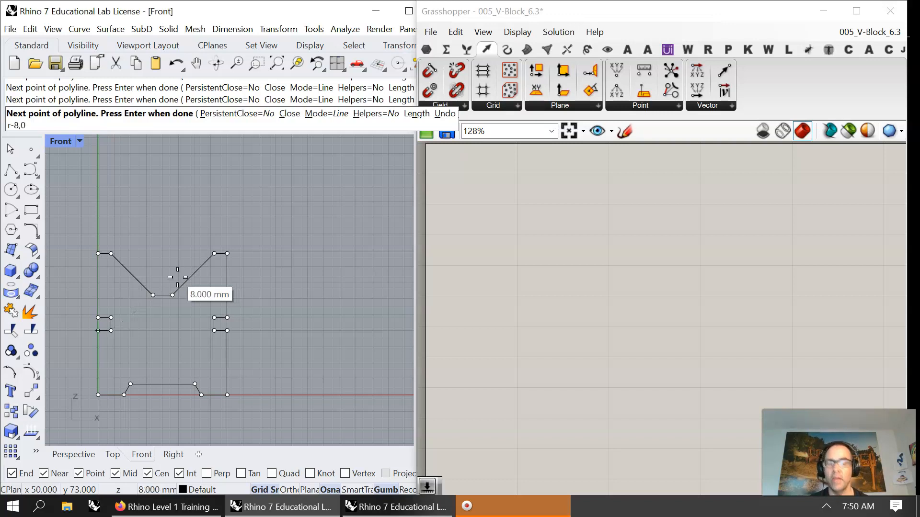
{"action": "key", "text": "Return"}
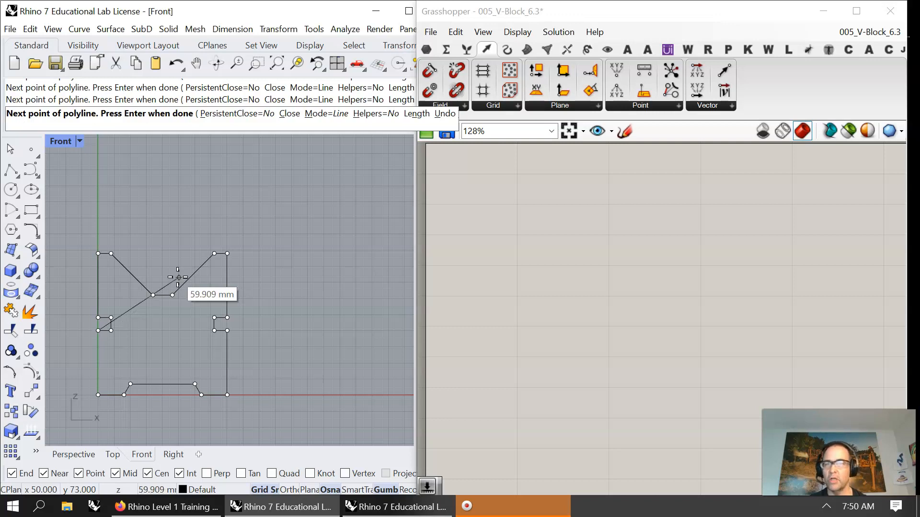
{"action": "left_click", "coordinate": [287, 115]}
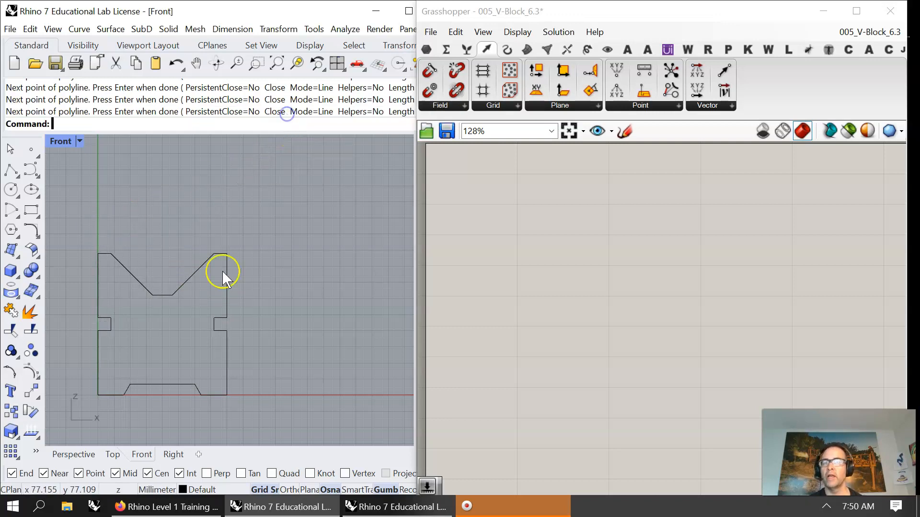
- Return to the four-viewport layout and maximize the Perspective view
{"action": "double_click", "coordinate": [61, 142]}
{"action": "scroll", "coordinate": [281, 242], "scroll_direction": "down", "scroll_amount": 5}
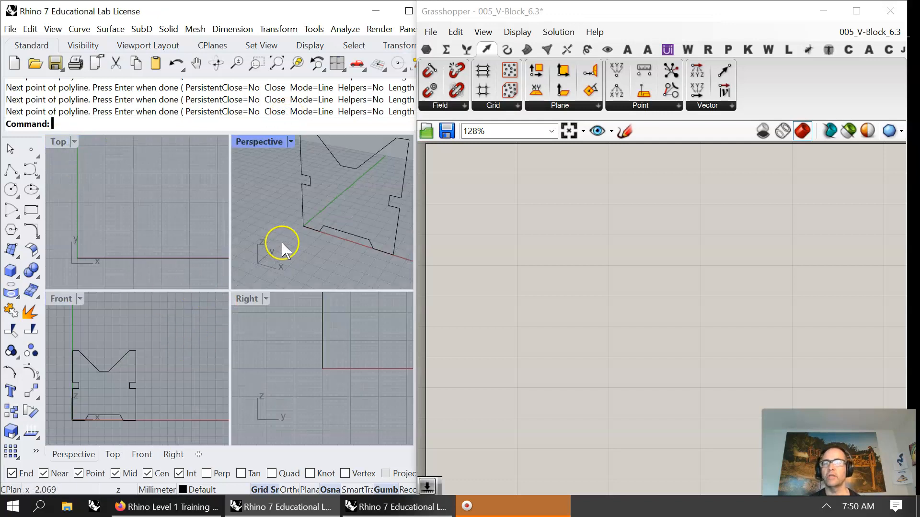
{"action": "double_click", "coordinate": [244, 143]}
- Try to join the segments of the V-block profile
{"action": "left_click_drag", "start_coordinate": [276, 375], "coordinate": [137, 218]}
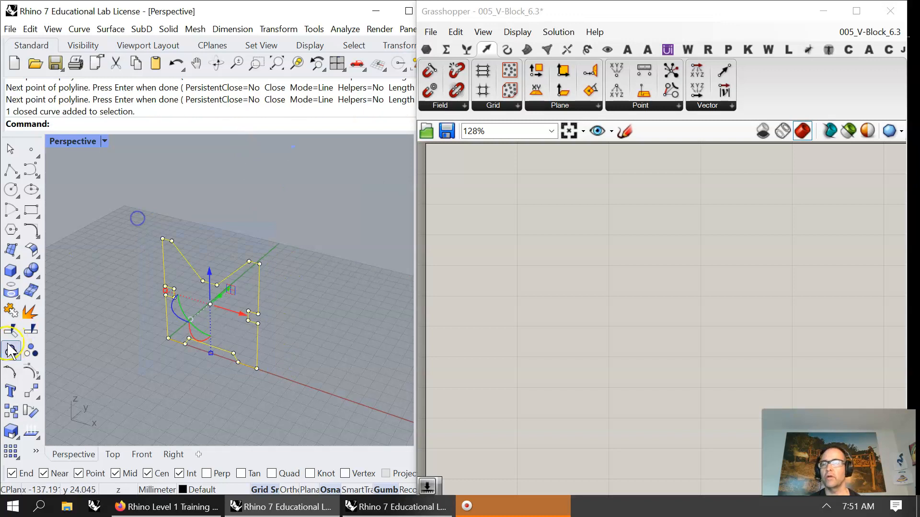
{"action": "left_click", "coordinate": [11, 310]}
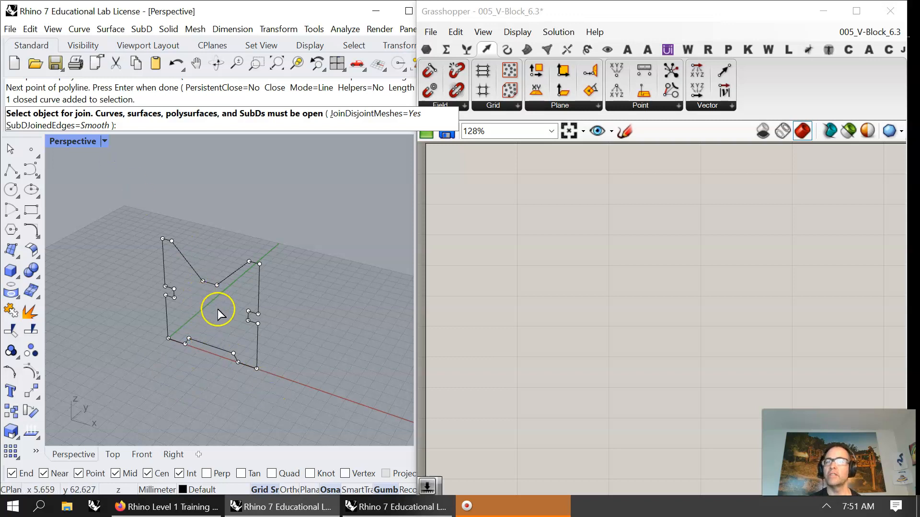
{"action": "key", "text": "Return"}
- Extrude the closed V-block profile straight along its depth direction into a capped solid
{"action": "left_click", "coordinate": [253, 333]}
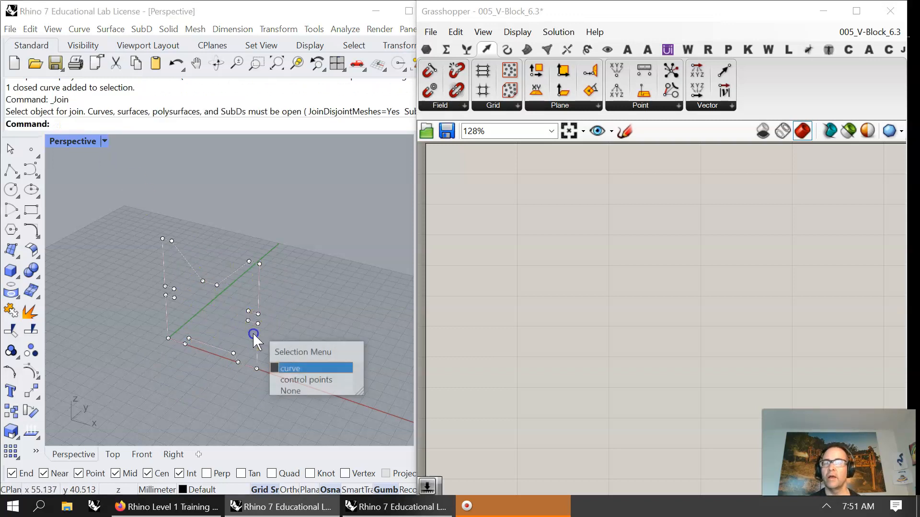
{"action": "left_click", "coordinate": [274, 368]}
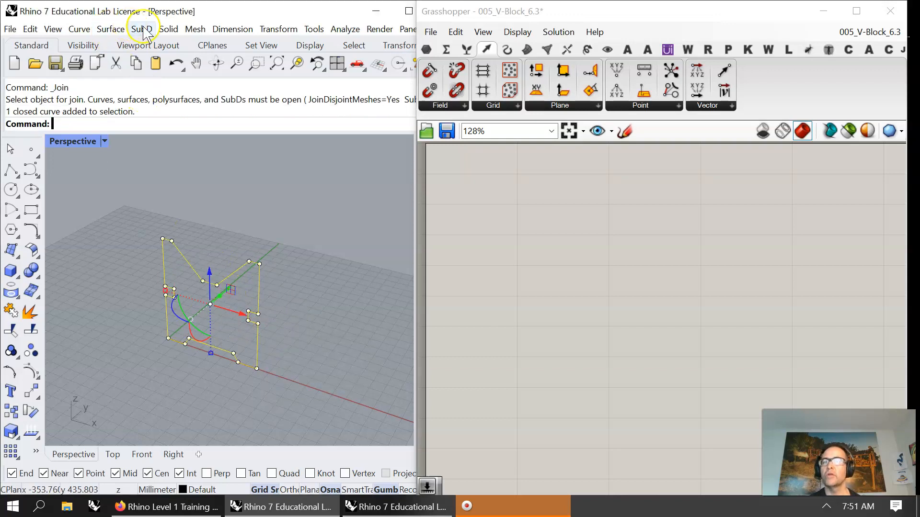
{"action": "left_click", "coordinate": [169, 29]}
{"action": "mouse_move", "coordinate": [202, 263]}
{"action": "left_click", "coordinate": [338, 262]}
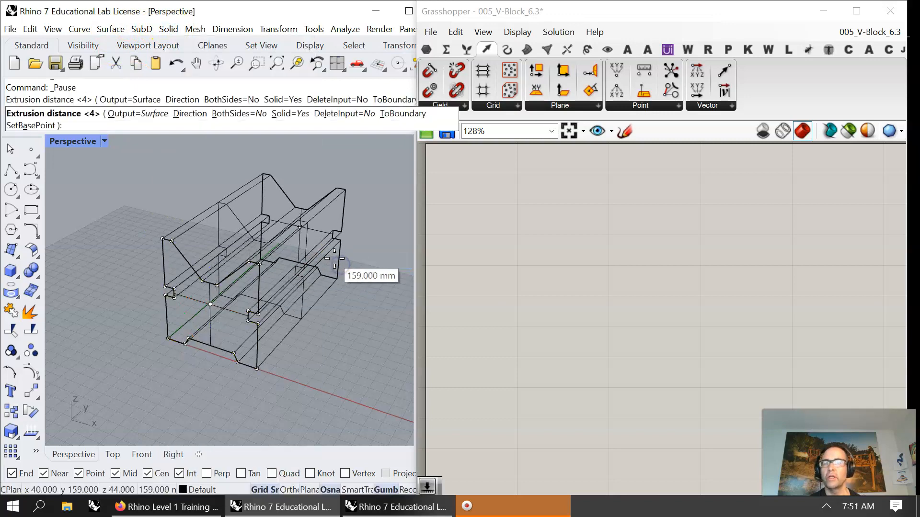
{"action": "left_click", "coordinate": [335, 259]}
- Set the Perspective viewport to Shaded display and view the V-block from its right side
{"action": "left_click", "coordinate": [82, 141]}
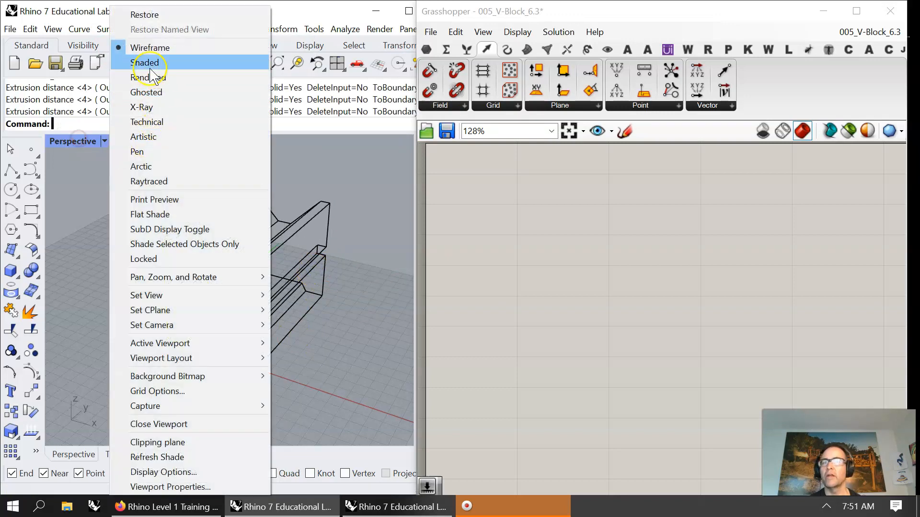
{"action": "left_click", "coordinate": [150, 69]}
{"action": "mouse_move", "coordinate": [346, 337]}
{"action": "right_mouse_down"}
{"action": "mouse_move", "coordinate": [315, 332]}
{"action": "mouse_move", "coordinate": [201, 371]}
{"action": "mouse_move", "coordinate": [376, 248]}
{"action": "mouse_move", "coordinate": [349, 350]}
{"action": "mouse_move", "coordinate": [269, 329]}
{"action": "mouse_move", "coordinate": [279, 323]}
{"action": "right_mouse_up"}
{"action": "scroll", "coordinate": [247, 325], "scroll_direction": "down", "scroll_amount": 3}
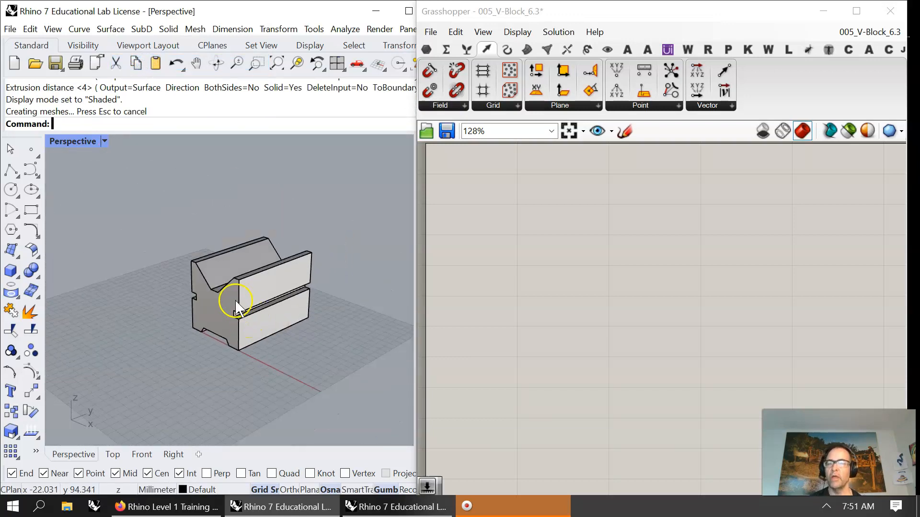
- Undo the solid extrusion, and undo and redo the profile polyline
{"action": "key", "text": "ctrl+z"}
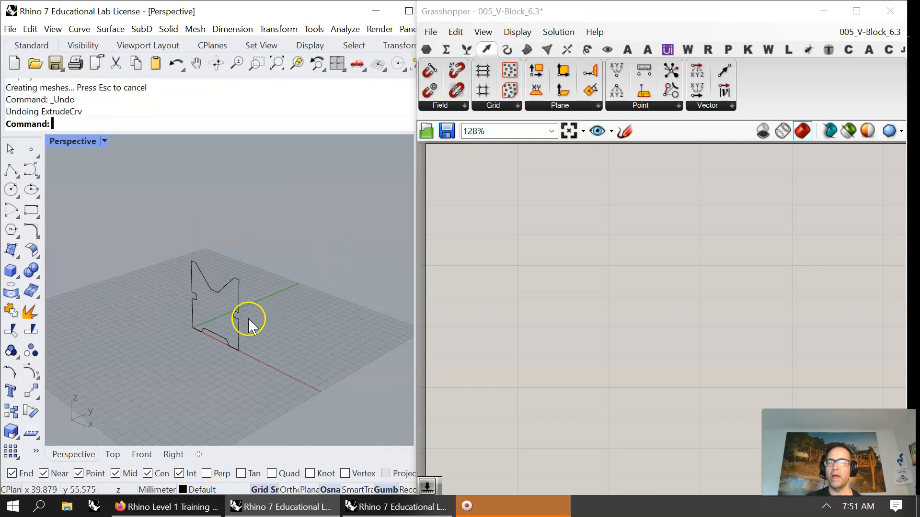
{"action": "scroll", "coordinate": [221, 336], "scroll_direction": "up", "scroll_amount": 4}
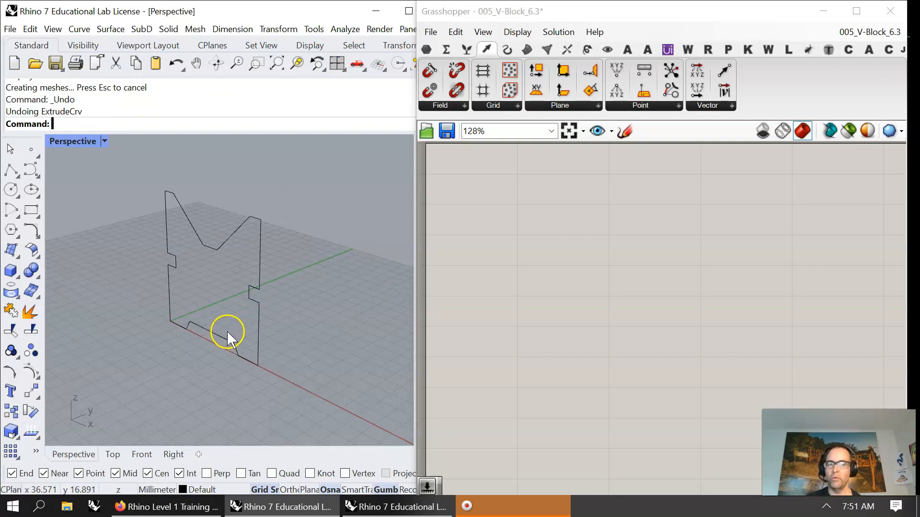
{"action": "key", "text": "ctrl+z"}
{"action": "key", "text": "ctrl+y"}
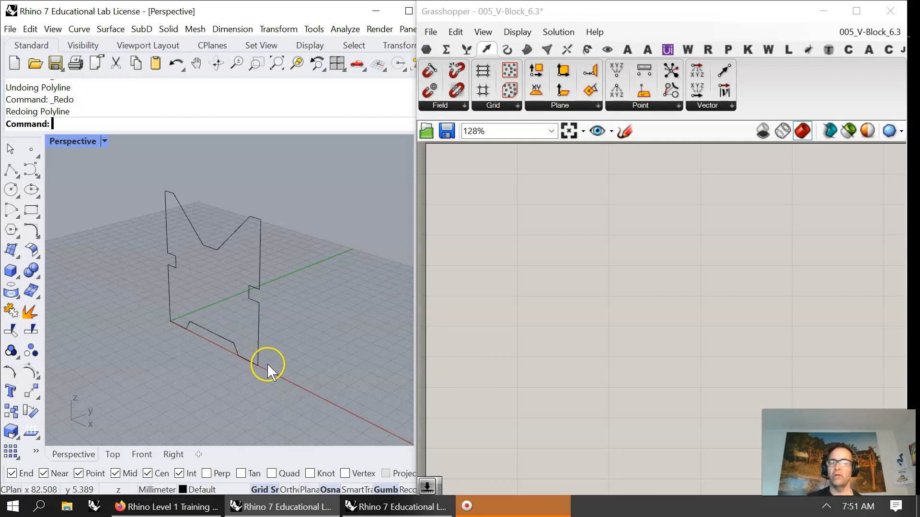
- Select the closed V-block profile curve in the Perspective view
{"action": "left_click", "coordinate": [259, 335]}
{"action": "left_click", "coordinate": [311, 350]}
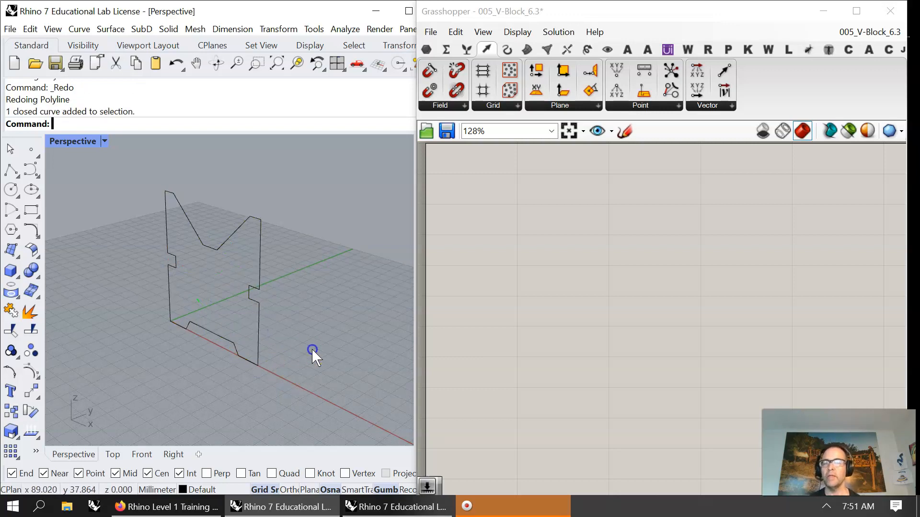
{"action": "left_click", "coordinate": [261, 331]}
{"action": "right_click_drag", "start_coordinate": [182, 377], "coordinate": [197, 377]}
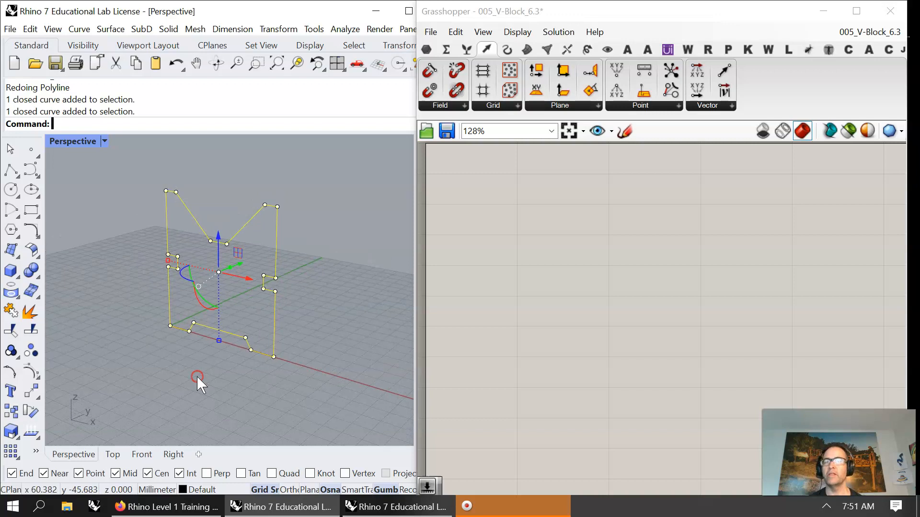
{"action": "left_click", "coordinate": [426, 51]}
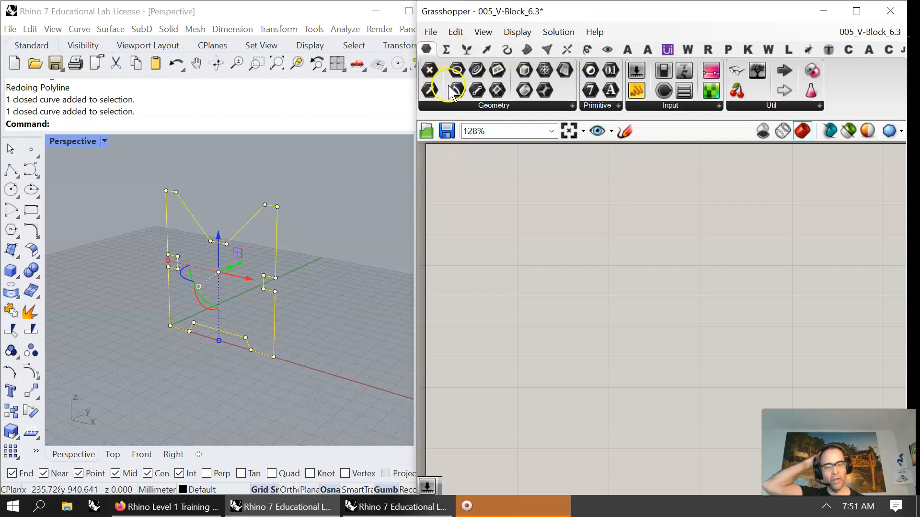
{"action": "left_click", "coordinate": [486, 49]}
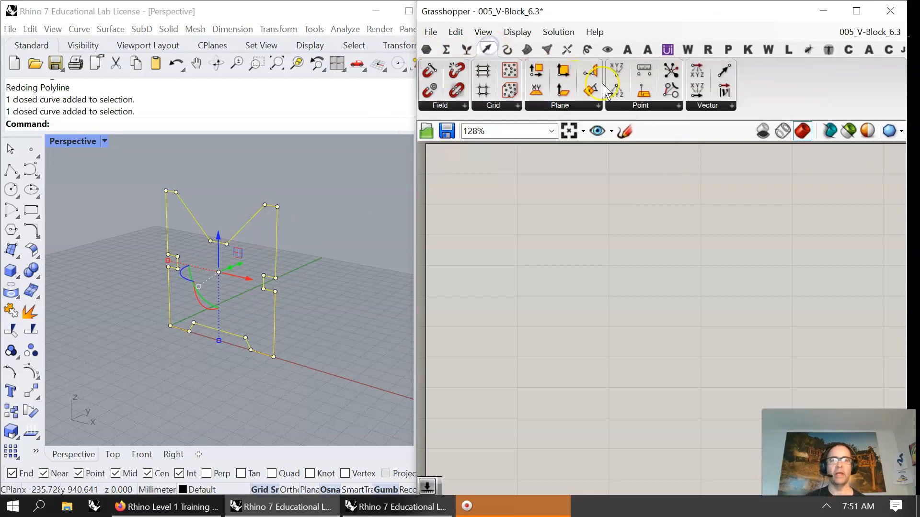
{"action": "left_click_drag", "start_coordinate": [615, 74], "coordinate": [631, 235]}
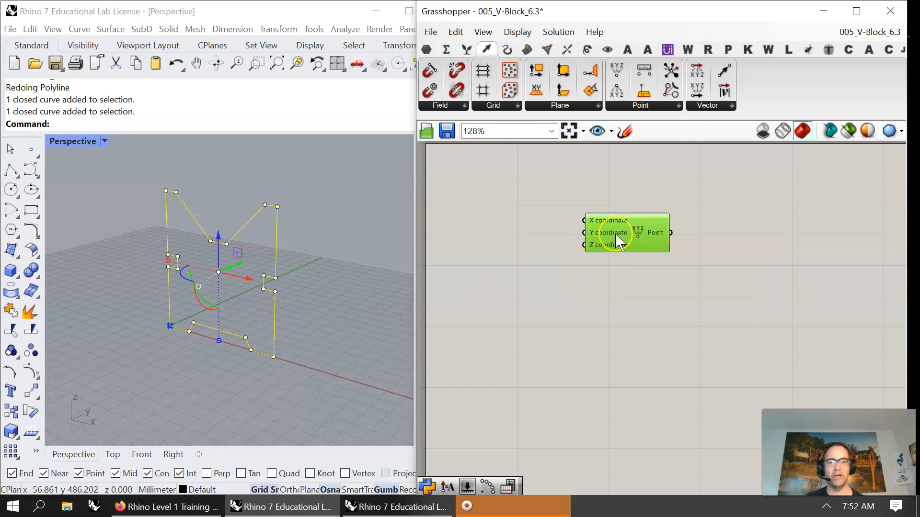
{"action": "left_click_drag", "start_coordinate": [625, 232], "coordinate": [590, 231]}
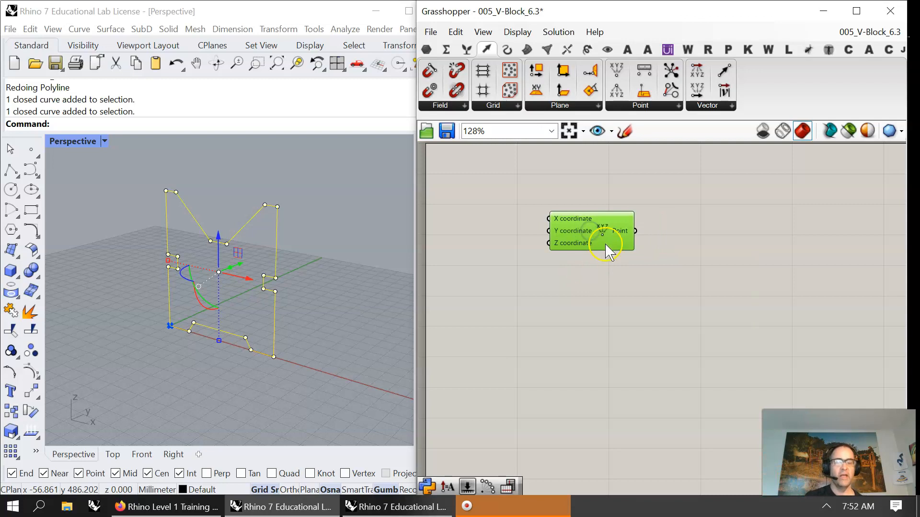
{"action": "key", "text": "Delete"}
- Place a Point parameter on the Grasshopper canvas and select the V-block profile's control points in Rhino with SelPt
{"action": "left_click", "coordinate": [425, 49]}
{"action": "left_click_drag", "start_coordinate": [429, 71], "coordinate": [587, 226]}
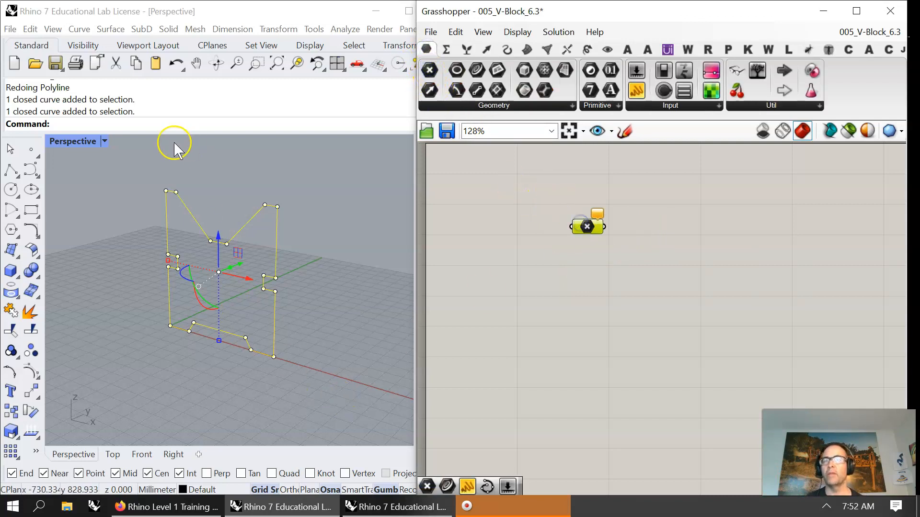
{"action": "left_click", "coordinate": [96, 128]}
{"action": "type", "text": "Se"}
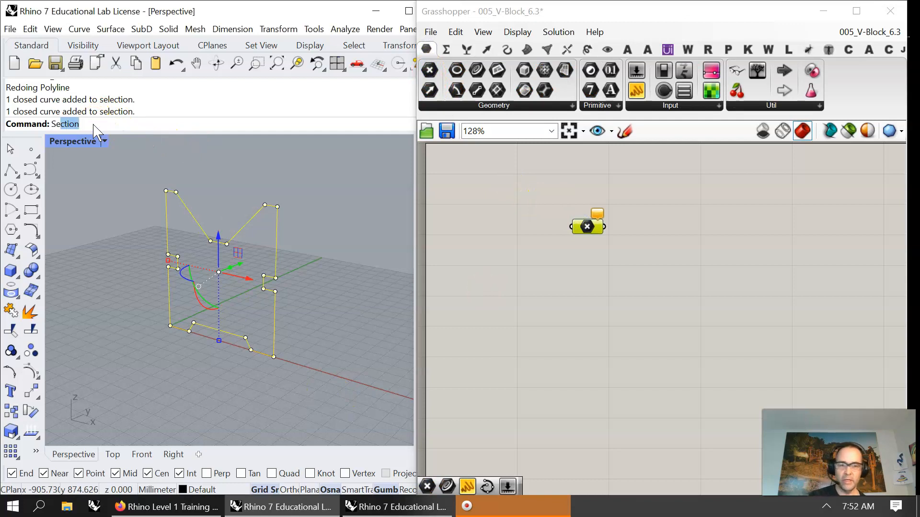
{"action": "type", "text": "lPt"}
{"action": "key", "text": "Return"}
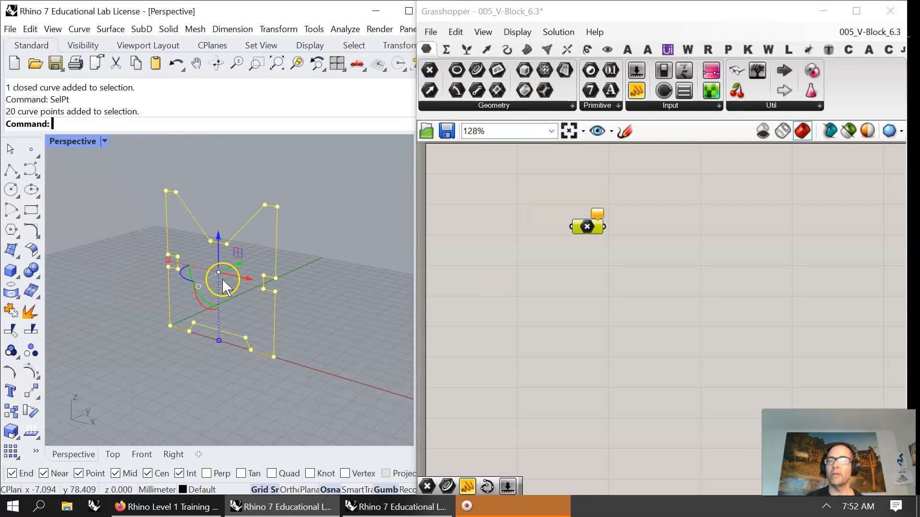
- Try to assign the selected control points to the Point parameter using Set Multiple Points
{"action": "right_click", "coordinate": [587, 226]}
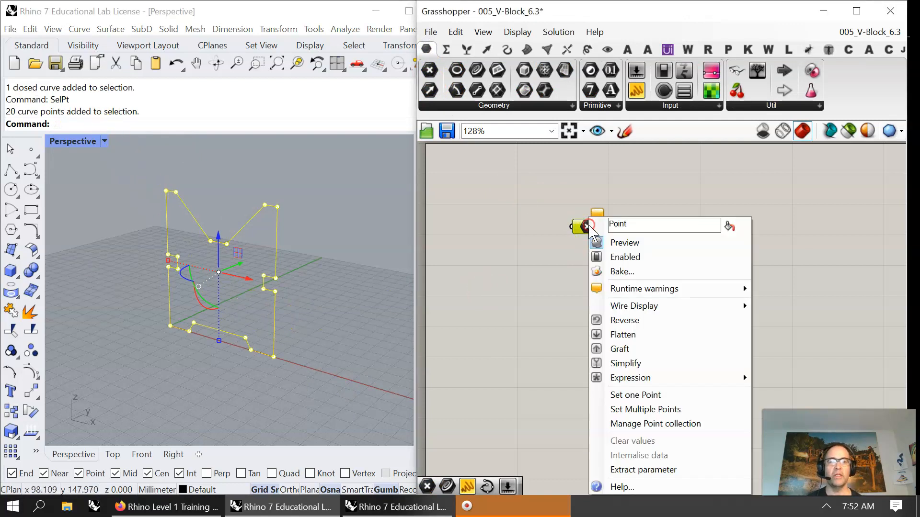
{"action": "left_click", "coordinate": [632, 409]}
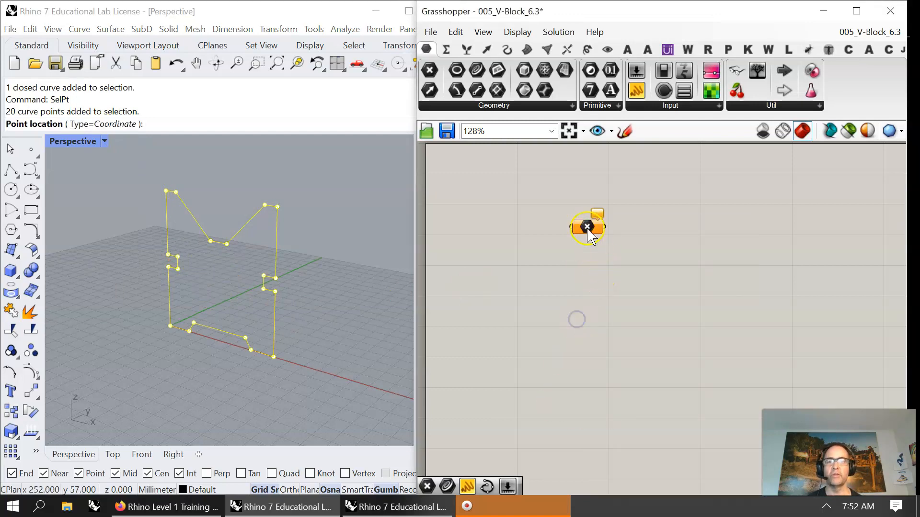
{"action": "left_click_drag", "start_coordinate": [589, 226], "coordinate": [575, 245]}
{"action": "left_click", "coordinate": [329, 339]}
{"action": "right_click", "coordinate": [319, 341]}
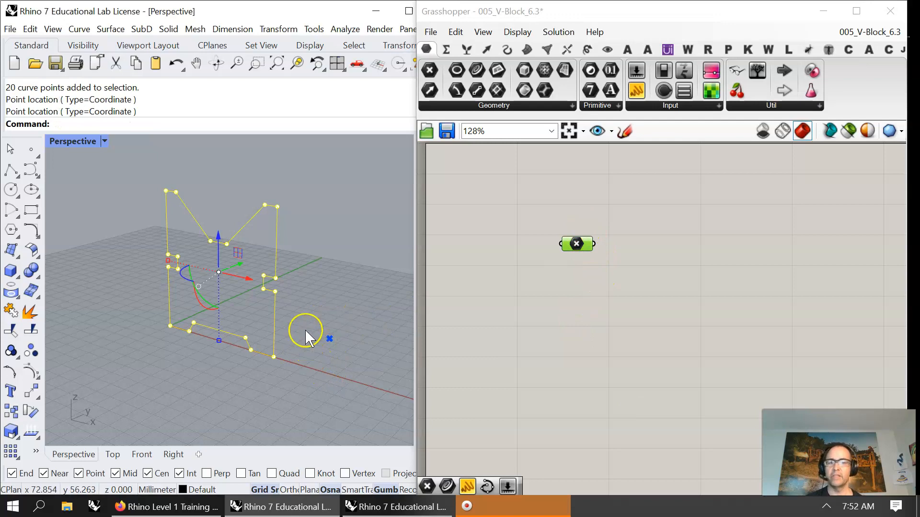
- Undo and redo the profile polyline in Rhino, and delete the Point parameter from the Grasshopper canvas
{"action": "key", "text": "ctrl+z"}
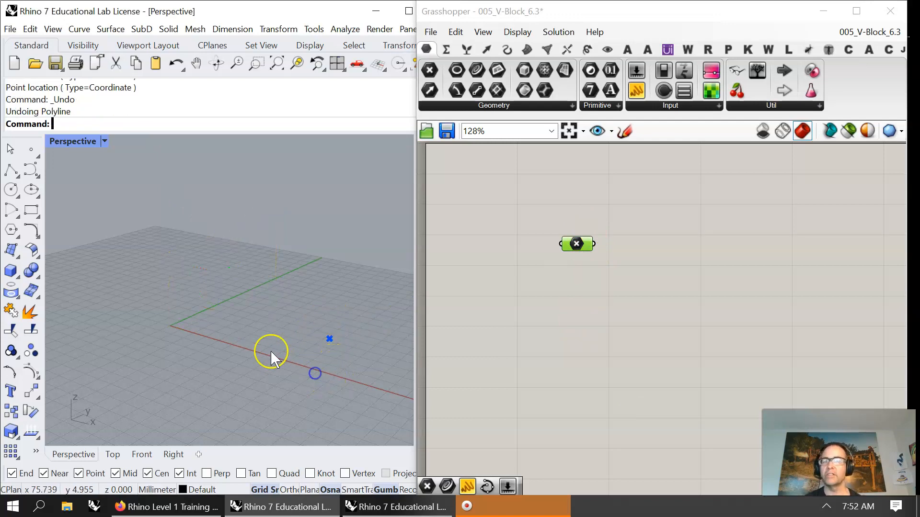
{"action": "key", "text": "ctrl+y"}
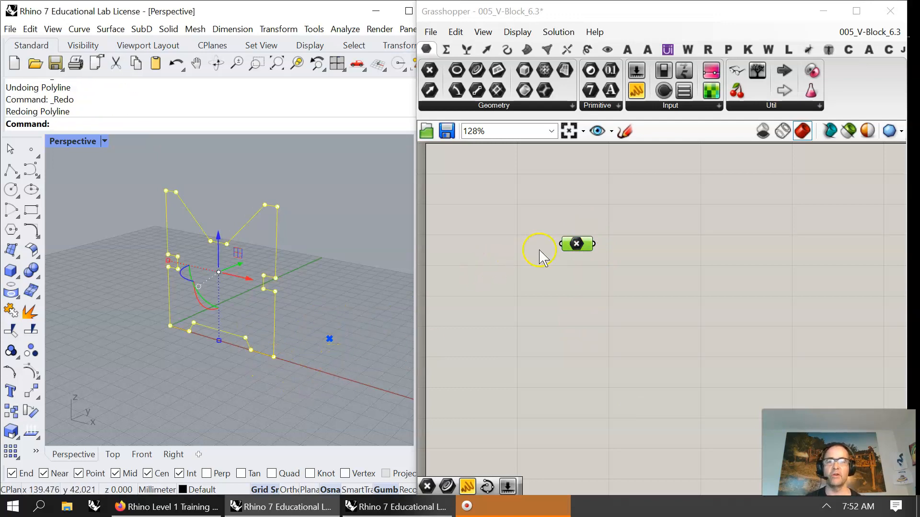
{"action": "left_click", "coordinate": [578, 245]}
{"action": "key", "text": "Delete"}
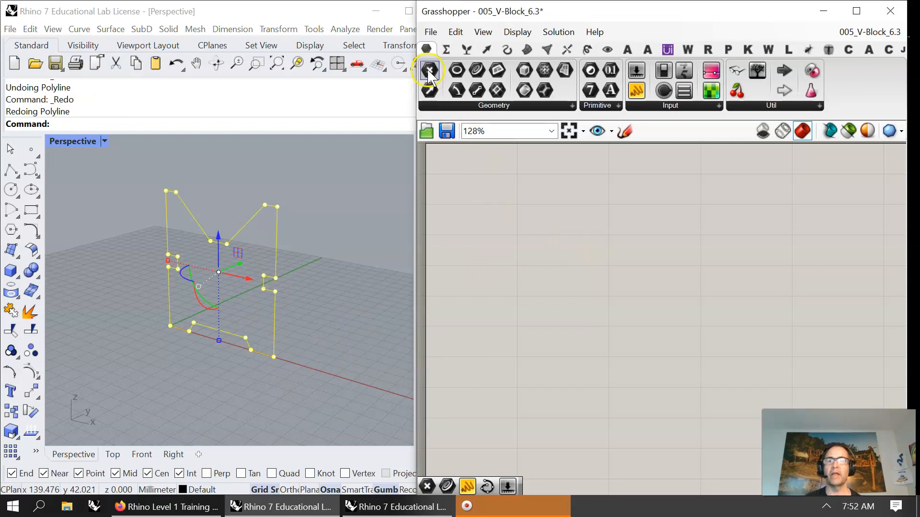
- Place a new Point parameter on the Grasshopper canvas and turn on control point display for the V-block profile
{"action": "left_click_drag", "start_coordinate": [430, 90], "coordinate": [546, 290]}
{"action": "left_click", "coordinate": [305, 349]}
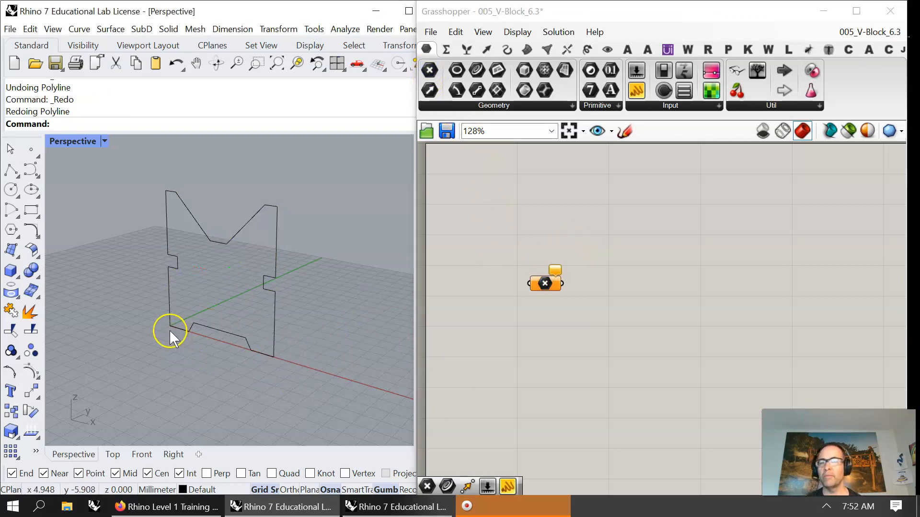
{"action": "left_click", "coordinate": [32, 353]}
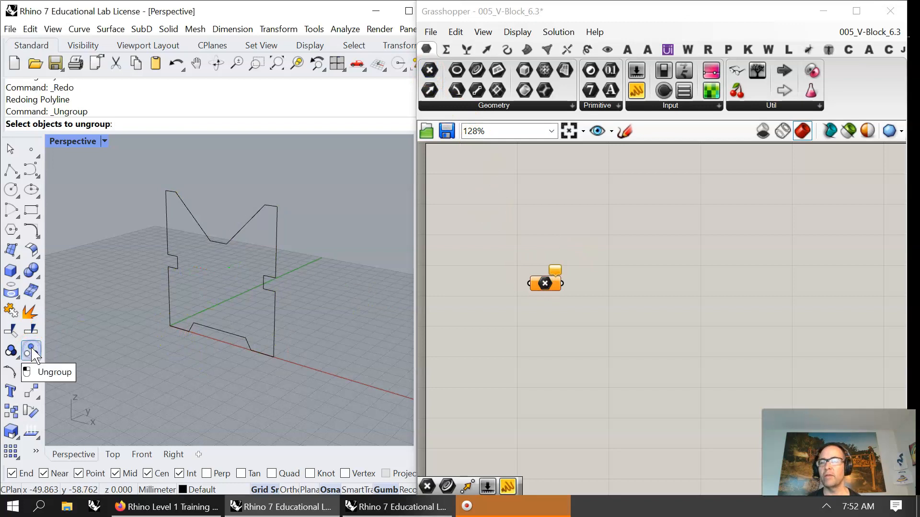
{"action": "left_click", "coordinate": [32, 369]}
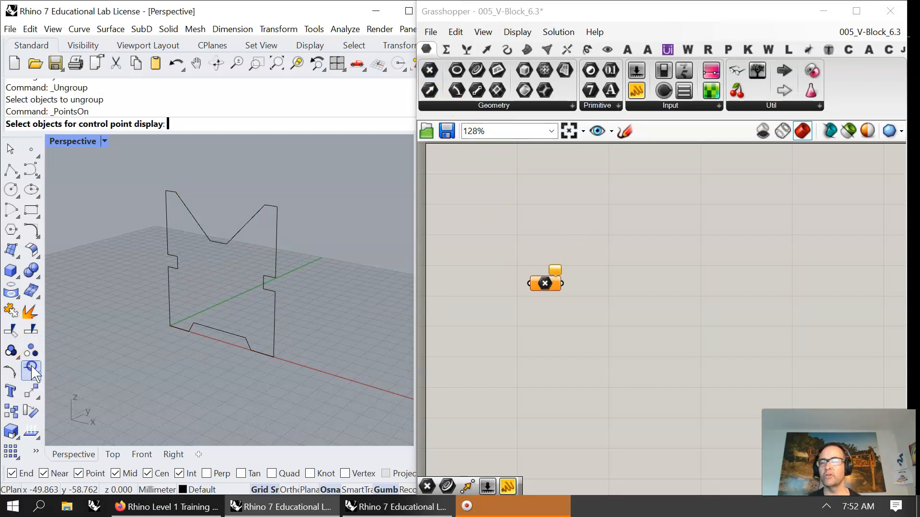
{"action": "left_click", "coordinate": [182, 327]}
{"action": "right_click", "coordinate": [226, 380]}
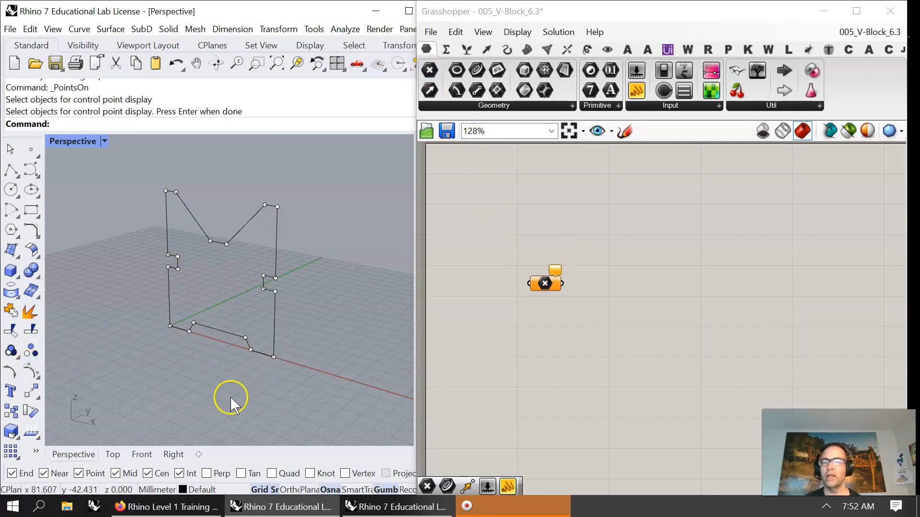
- Select the profile's control points with SelPt and try to feed them to the new Point parameter with Set Multiple Points
{"action": "type", "text": "SelPt"}
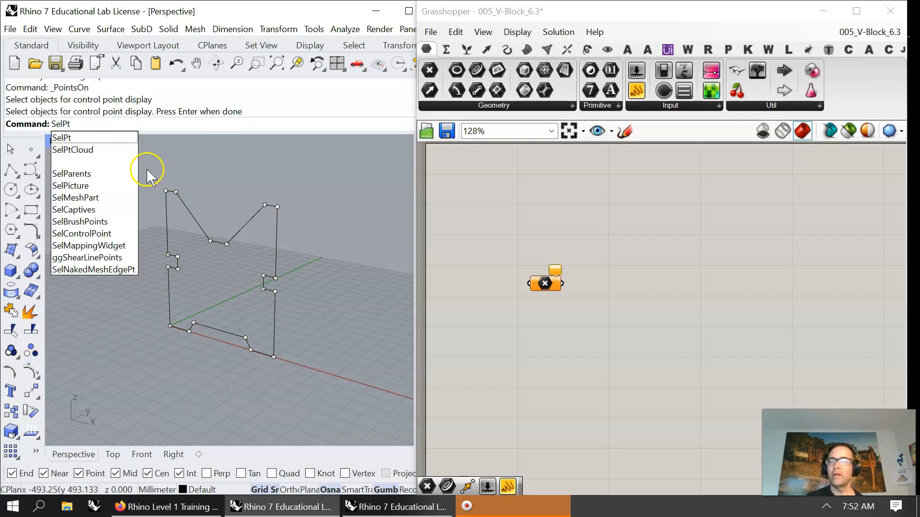
{"action": "key", "text": "Return"}
{"action": "right_click", "coordinate": [544, 282]}
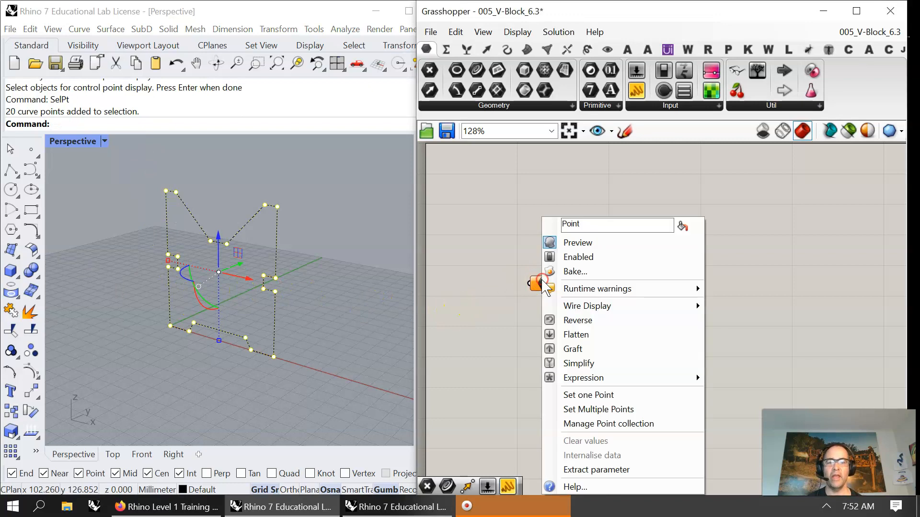
{"action": "left_click", "coordinate": [580, 409]}
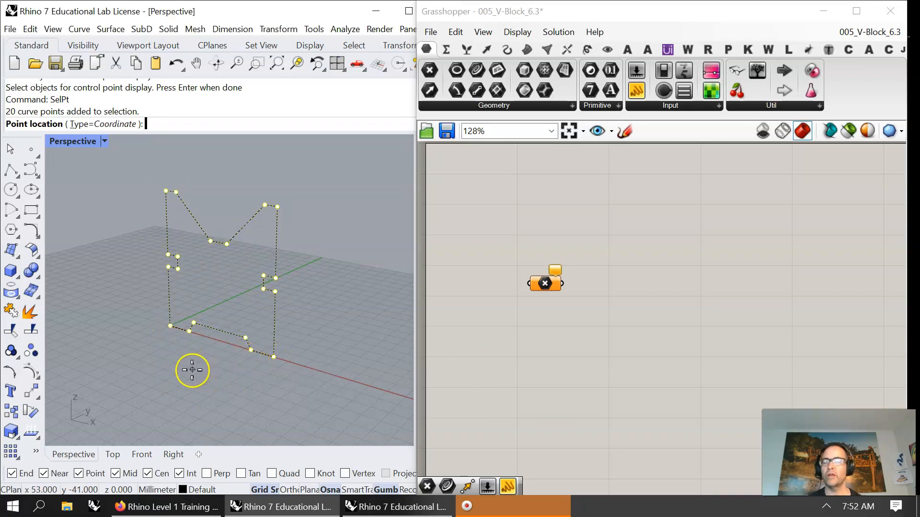
{"action": "key", "text": "Escape"}
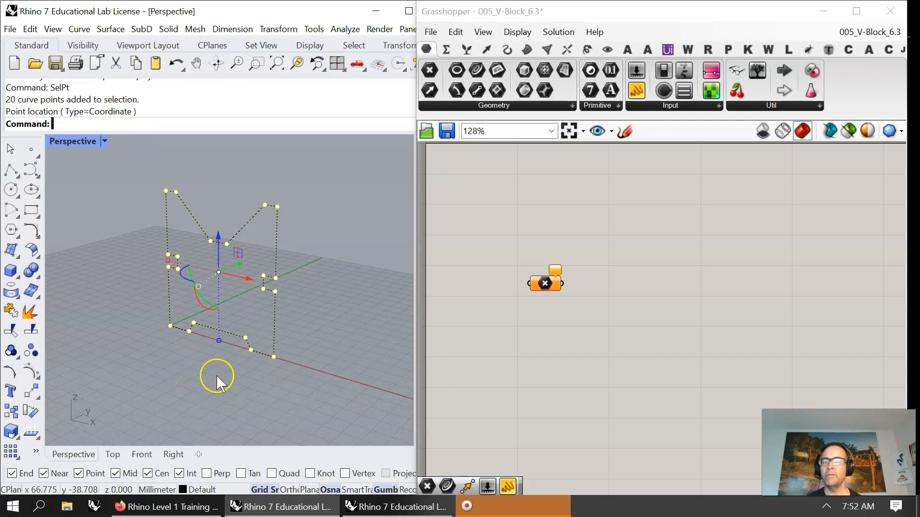
- Clear the selection, reselect the profile's control points with SelPt, and try a window selection around the whole profile
{"action": "right_click_drag", "start_coordinate": [186, 367], "coordinate": [170, 359]}
{"action": "left_click", "coordinate": [170, 360]}
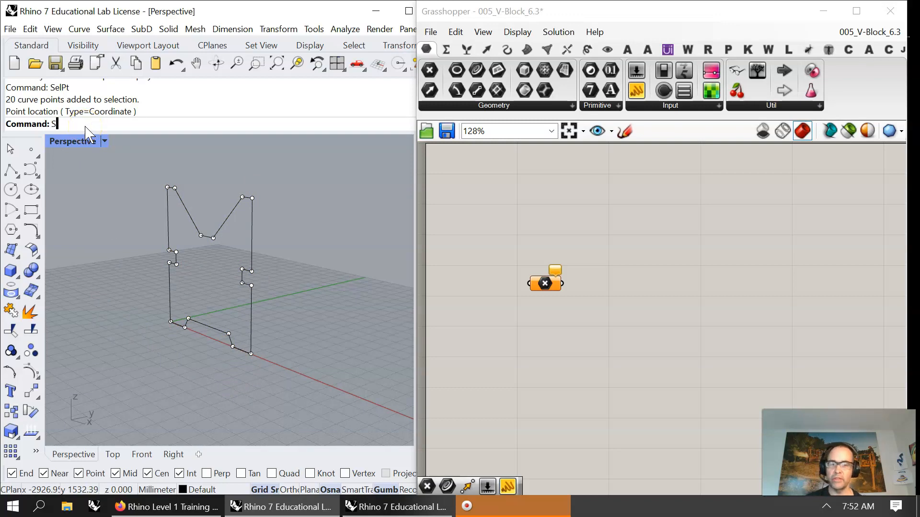
{"action": "type", "text": "Pt"}
{"action": "right_click", "coordinate": [126, 179]}
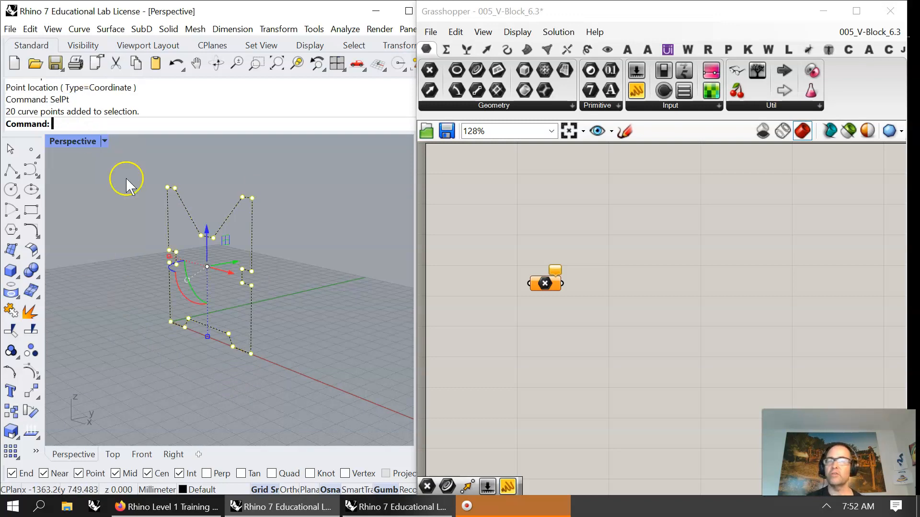
{"action": "left_click", "coordinate": [252, 286]}
{"action": "left_click_drag", "start_coordinate": [276, 378], "coordinate": [116, 160]}
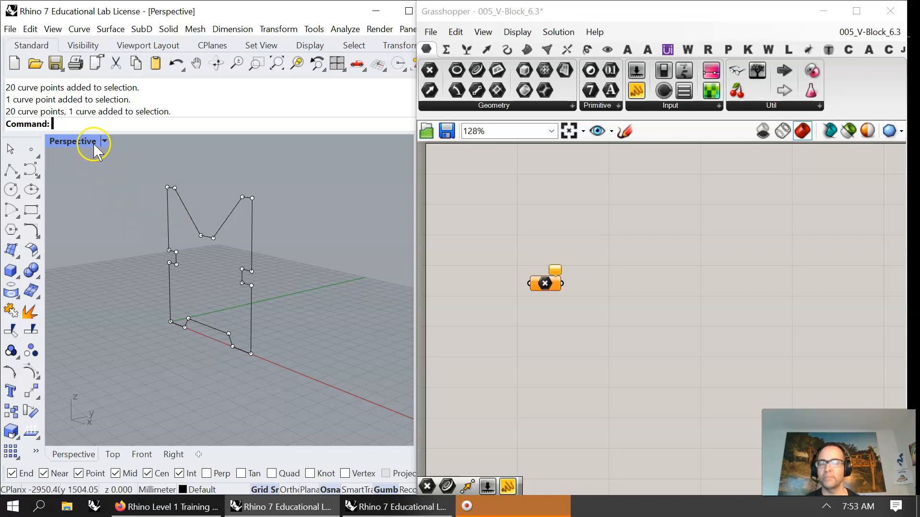
- Maximize the Front viewport and frame the entire V-block profile in it
{"action": "right_click_drag", "start_coordinate": [331, 329], "coordinate": [378, 333]}
{"action": "double_click", "coordinate": [77, 142]}
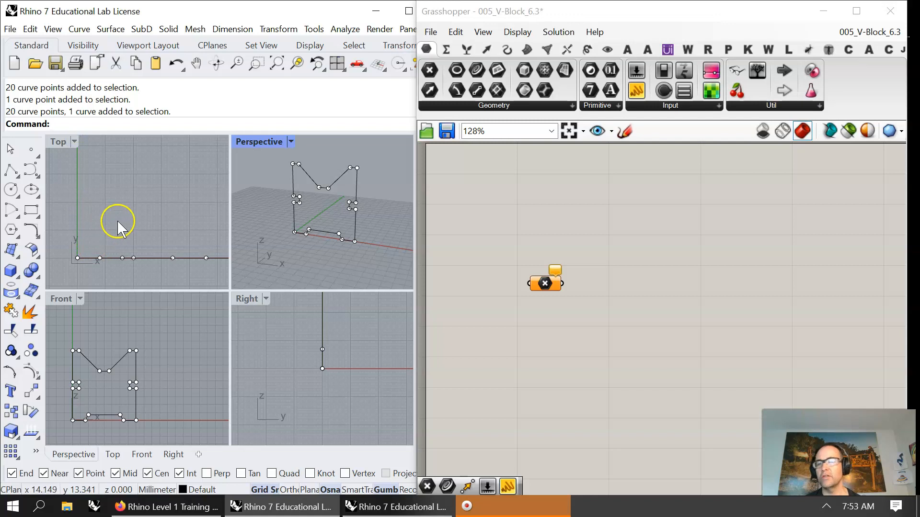
{"action": "double_click", "coordinate": [64, 298]}
{"action": "scroll", "coordinate": [150, 331], "scroll_direction": "up", "scroll_amount": 8}
{"action": "scroll", "coordinate": [148, 330], "scroll_direction": "down", "scroll_amount": 6}
{"action": "right_click_drag", "start_coordinate": [147, 330], "coordinate": [223, 294]}
{"action": "right_click_drag", "start_coordinate": [548, 283], "coordinate": [546, 283]}
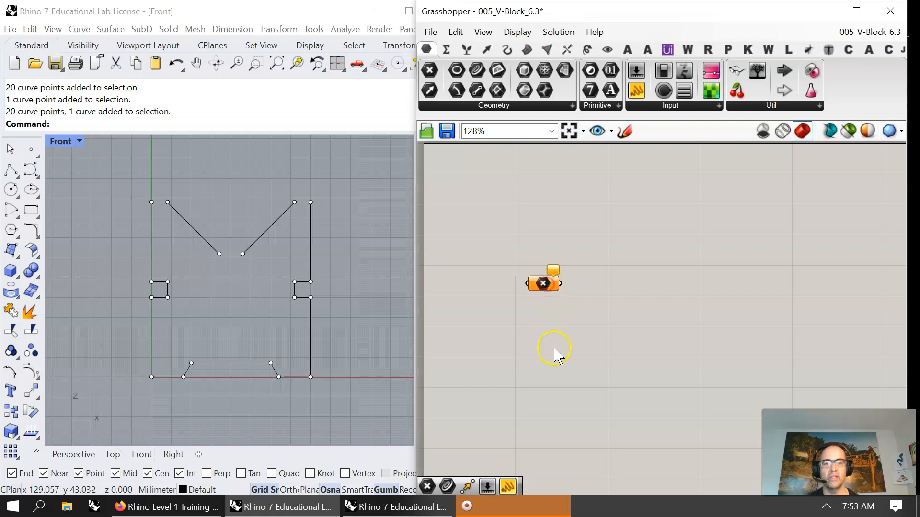
- Start Set Multiple Points on the Point parameter and pick the six base vertices in order, beginning at the origin corner
{"action": "right_click", "coordinate": [544, 286]}
{"action": "left_click", "coordinate": [633, 394]}
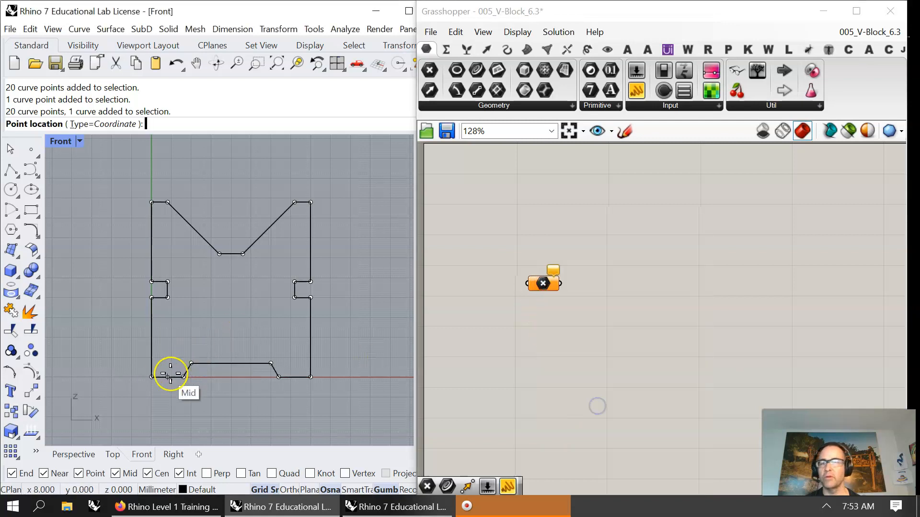
{"action": "left_click", "coordinate": [151, 378]}
{"action": "left_click", "coordinate": [184, 378]}
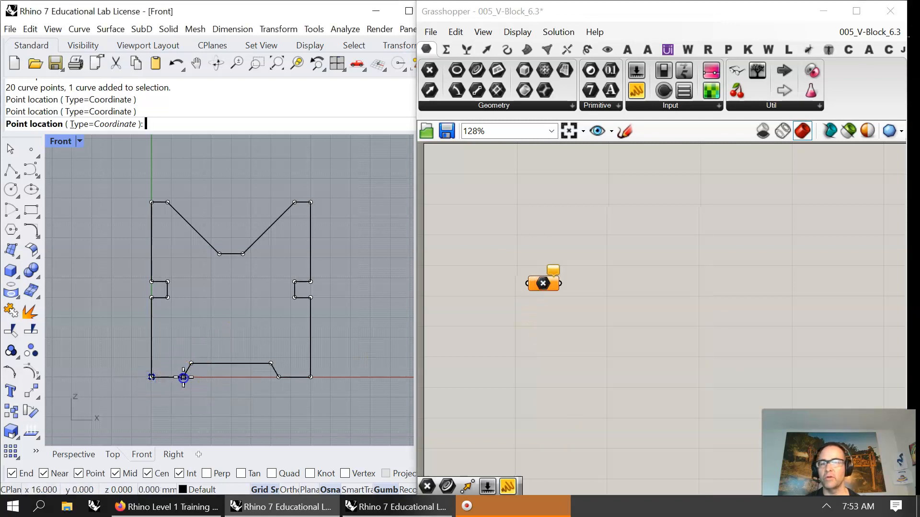
{"action": "left_click", "coordinate": [191, 364]}
{"action": "left_click", "coordinate": [271, 363]}
{"action": "left_click", "coordinate": [279, 378]}
{"action": "left_click", "coordinate": [311, 378]}
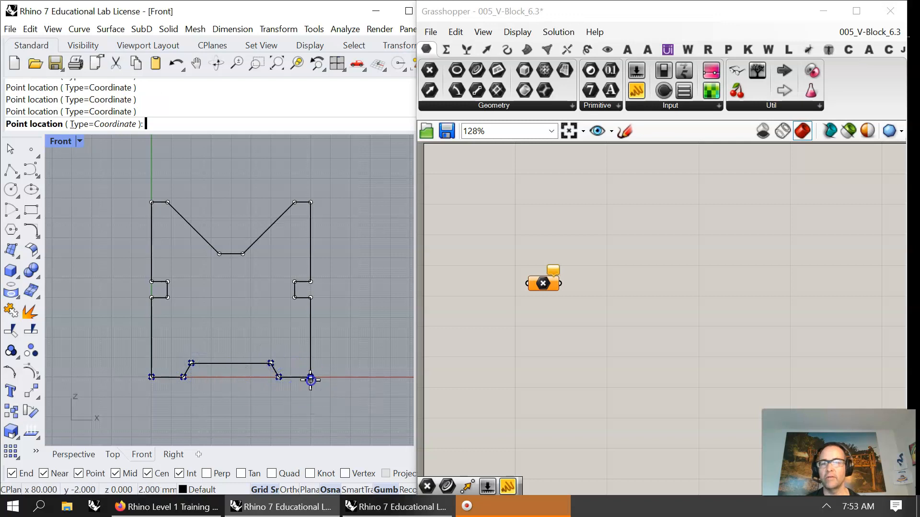
- Pick the vertices up the profile's right side: the four corners of the notch and both ends of the top land
{"action": "left_click", "coordinate": [311, 297]}
{"action": "left_click", "coordinate": [294, 298]}
{"action": "left_click", "coordinate": [294, 282]}
{"action": "left_click", "coordinate": [311, 282]}
{"action": "left_click", "coordinate": [311, 203]}
{"action": "left_click", "coordinate": [294, 202]}
- Pick the two vertices at the bottom of the V and both ends of the left top land
{"action": "left_click", "coordinate": [243, 254]}
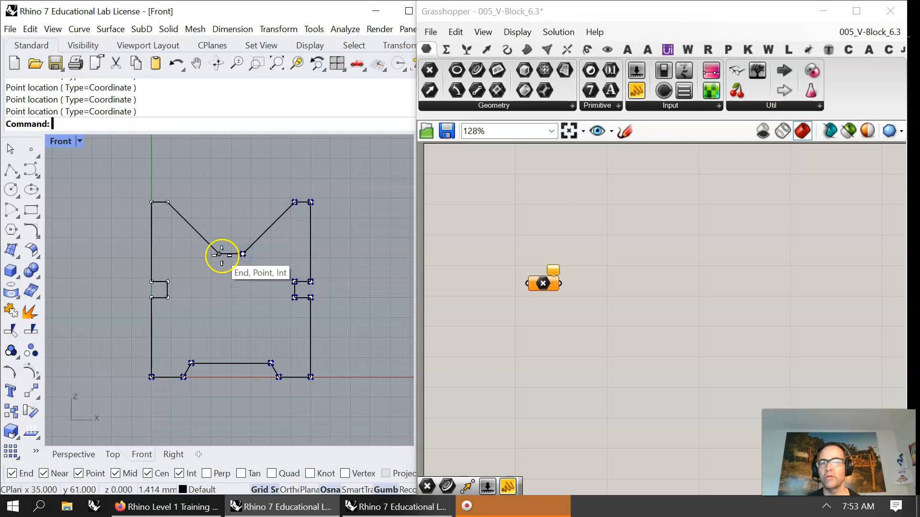
{"action": "left_click", "coordinate": [219, 254]}
{"action": "left_click", "coordinate": [168, 202]}
{"action": "left_click", "coordinate": [152, 203]}
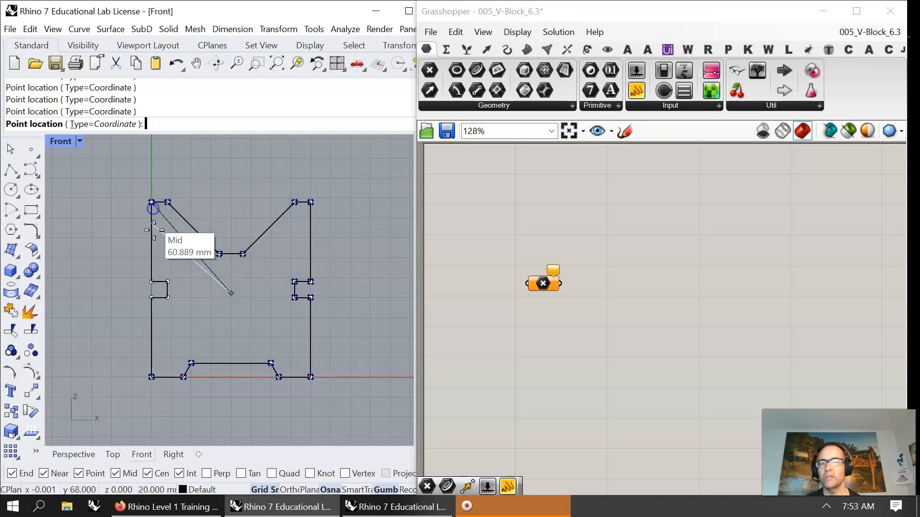
- Pick the four corners of the left side notch and finish the point set for the Point parameter
{"action": "left_click", "coordinate": [151, 282]}
{"action": "left_click", "coordinate": [167, 281]}
{"action": "left_click", "coordinate": [167, 298]}
{"action": "left_click", "coordinate": [152, 298]}
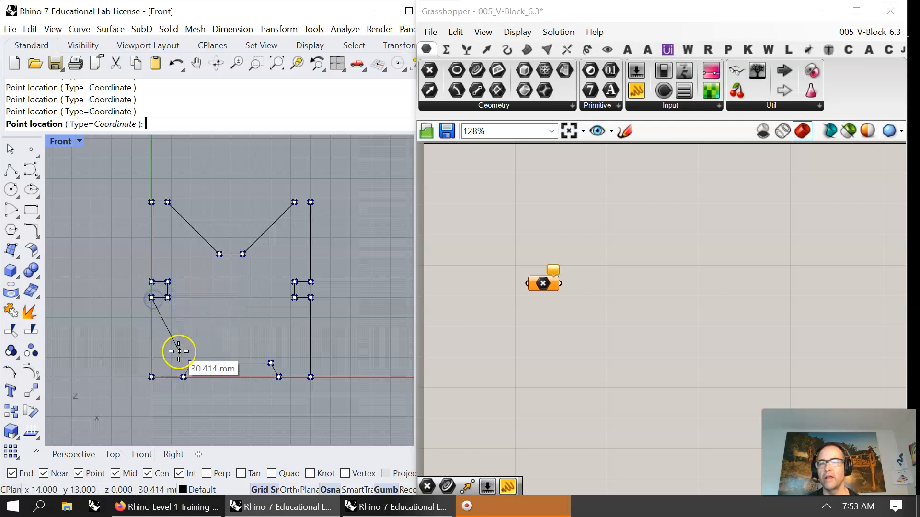
{"action": "right_click", "coordinate": [182, 341]}
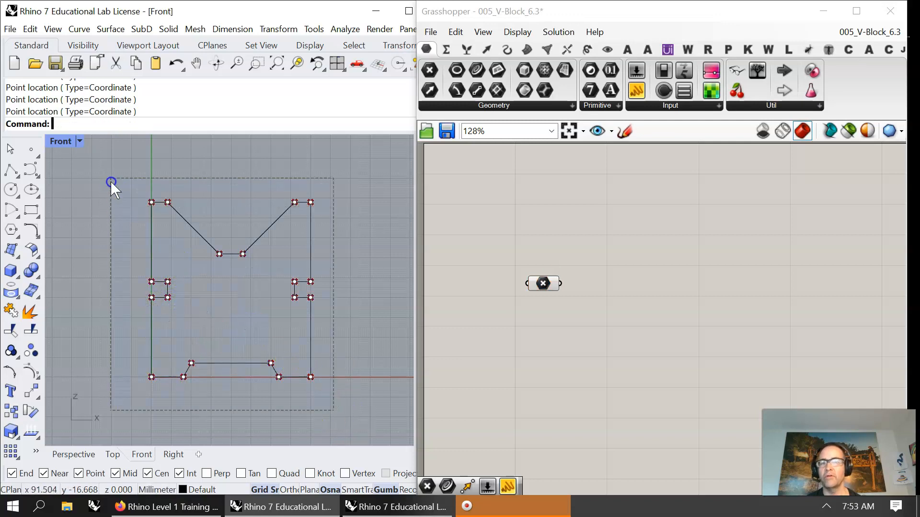
- Select the profile curve together with all its control points, and clear the selection
{"action": "key", "text": "ctrl+a"}
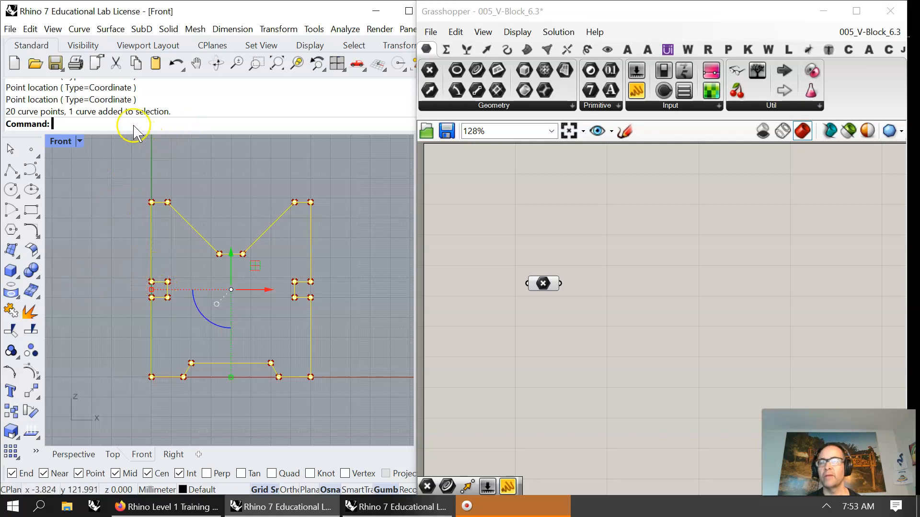
{"action": "left_click", "coordinate": [88, 205]}
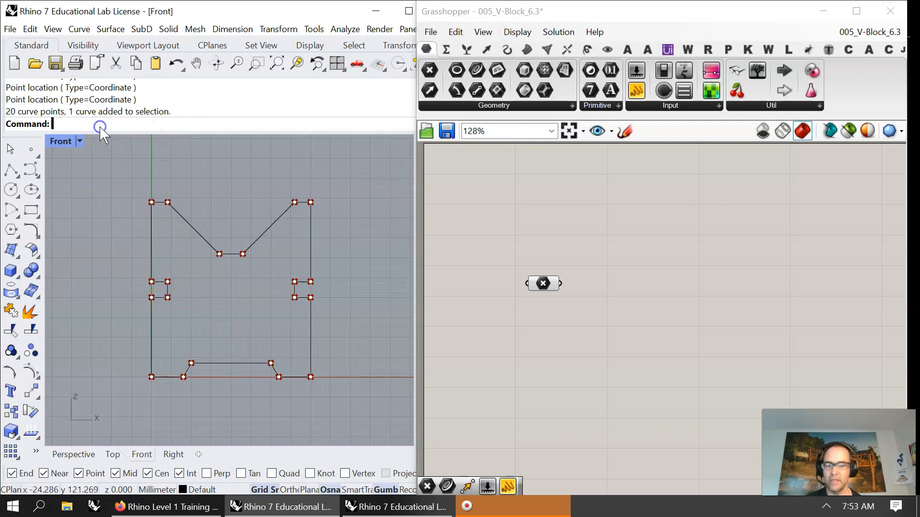
- Select all the profile's curve points with SelPt and try to assign them to the Point parameter as multiple points
{"action": "type", "text": "SelPt"}
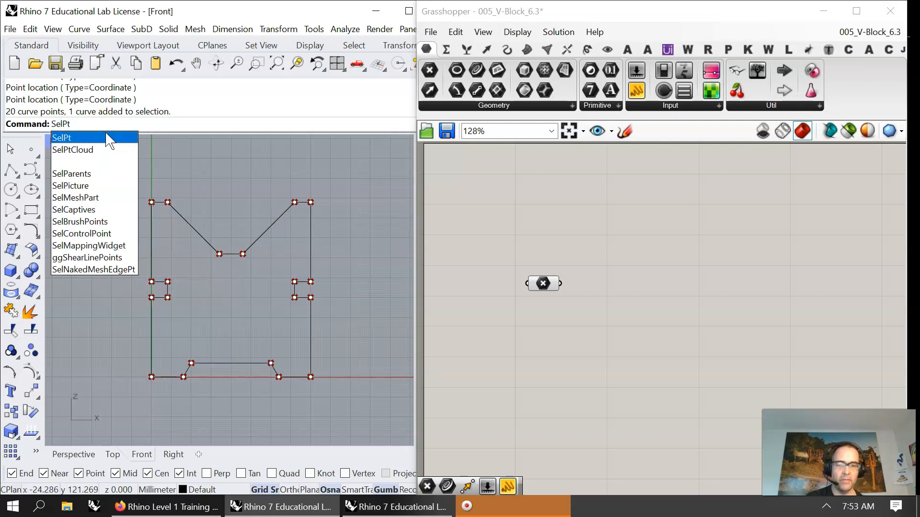
{"action": "key", "text": "Return"}
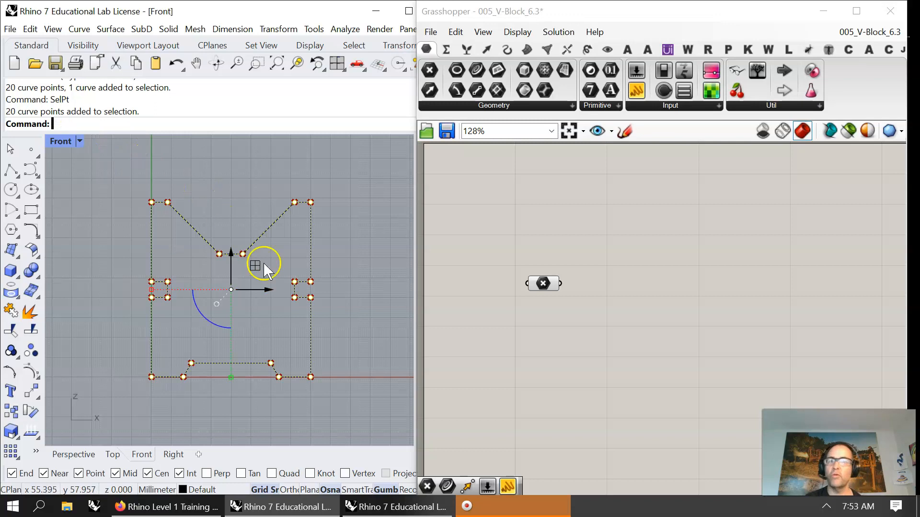
{"action": "right_click", "coordinate": [543, 288]}
{"action": "left_click", "coordinate": [585, 407]}
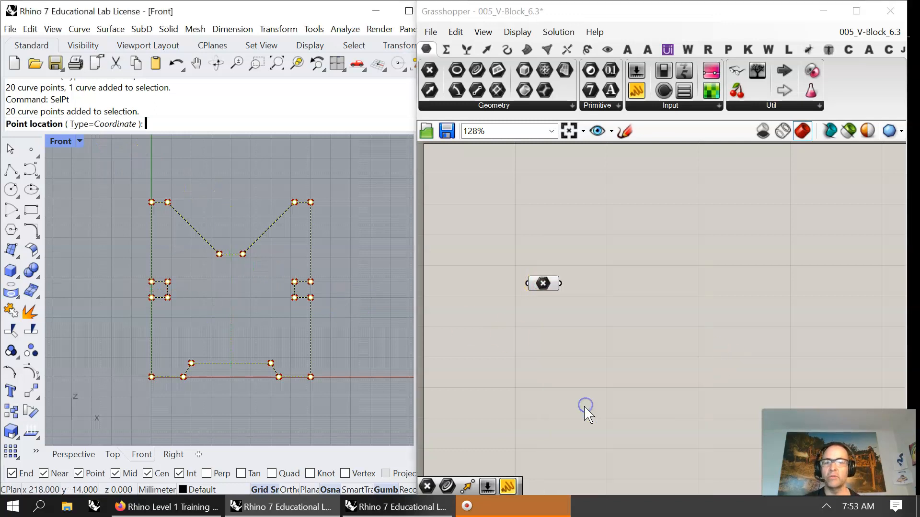
{"action": "left_click", "coordinate": [539, 344]}
{"action": "left_click", "coordinate": [548, 285]}
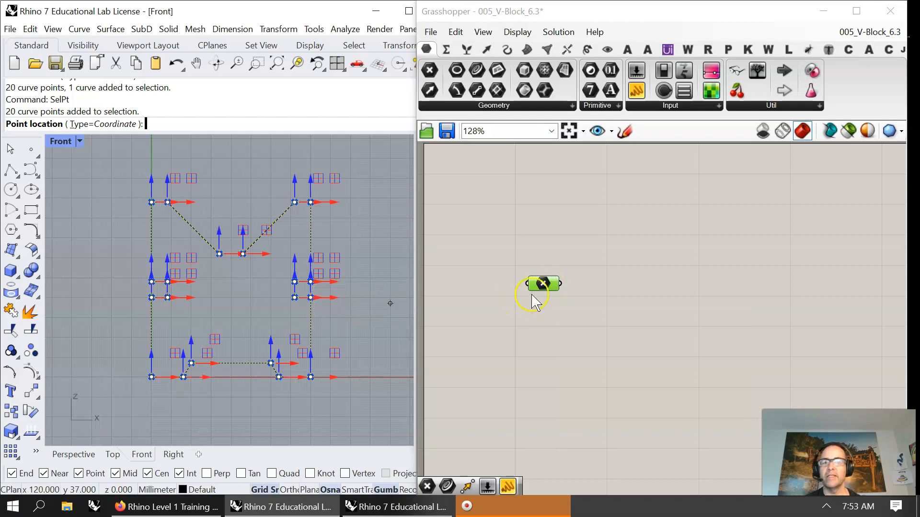
- Pick a single point just below the profile's lower-right corner and finish the point set for the Point parameter
{"action": "mouse_move", "coordinate": [543, 286]}
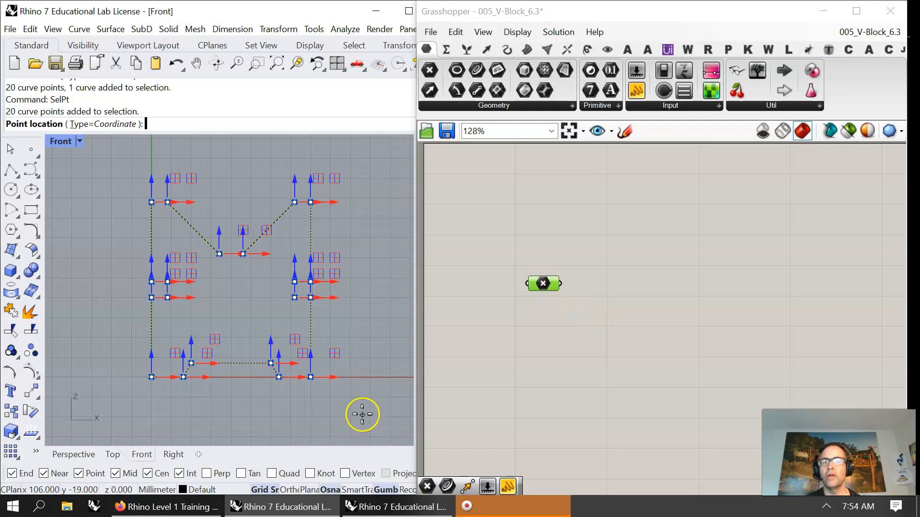
{"action": "left_click", "coordinate": [540, 282]}
{"action": "right_click", "coordinate": [540, 284]}
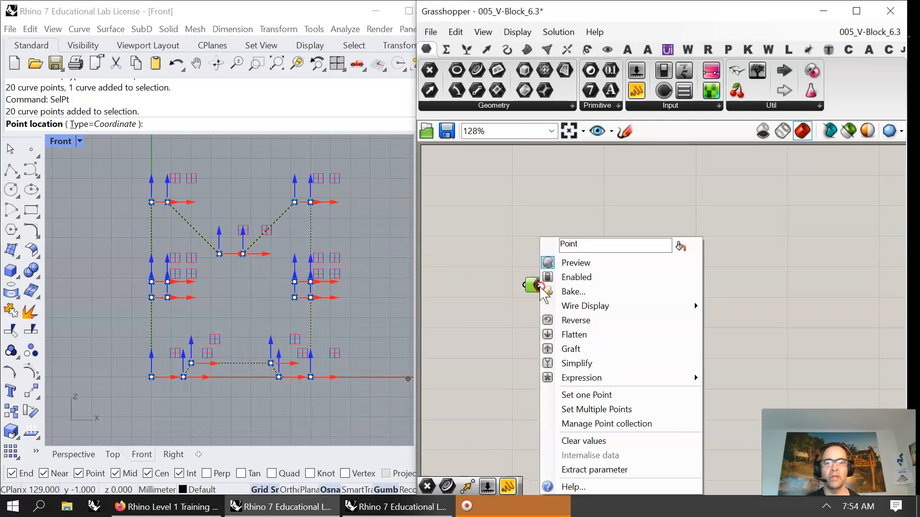
{"action": "left_click", "coordinate": [455, 322]}
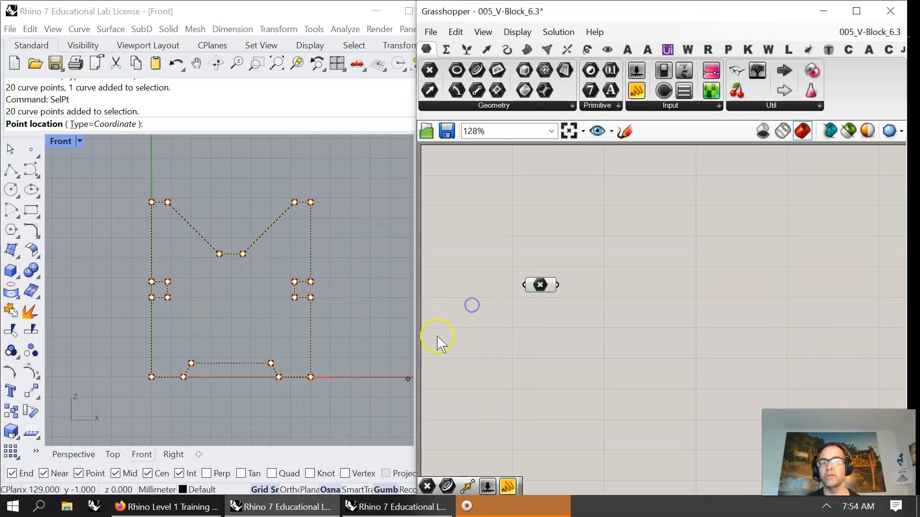
{"action": "left_click", "coordinate": [342, 417]}
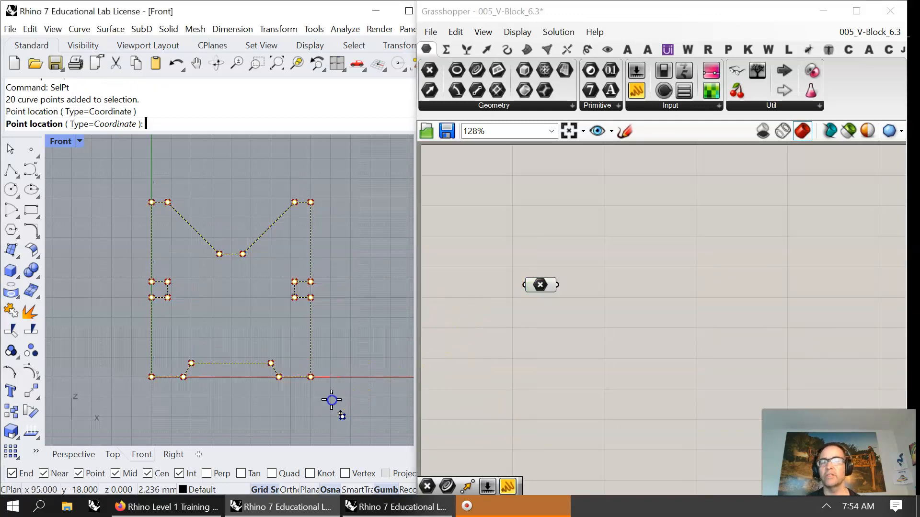
{"action": "left_click", "coordinate": [106, 221]}
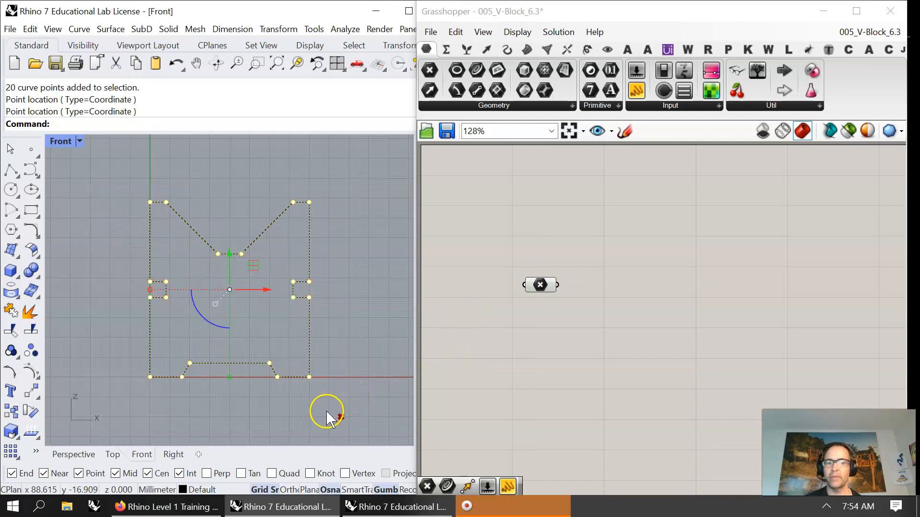
- Check which points the Point parameter references and undo its last point assignment
{"action": "left_click", "coordinate": [544, 284]}
{"action": "left_click", "coordinate": [373, 394]}
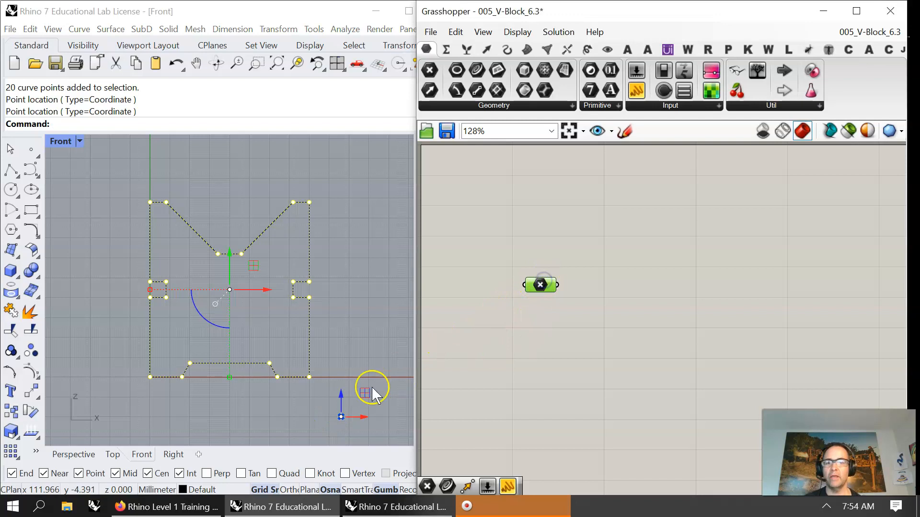
{"action": "left_click", "coordinate": [316, 405]}
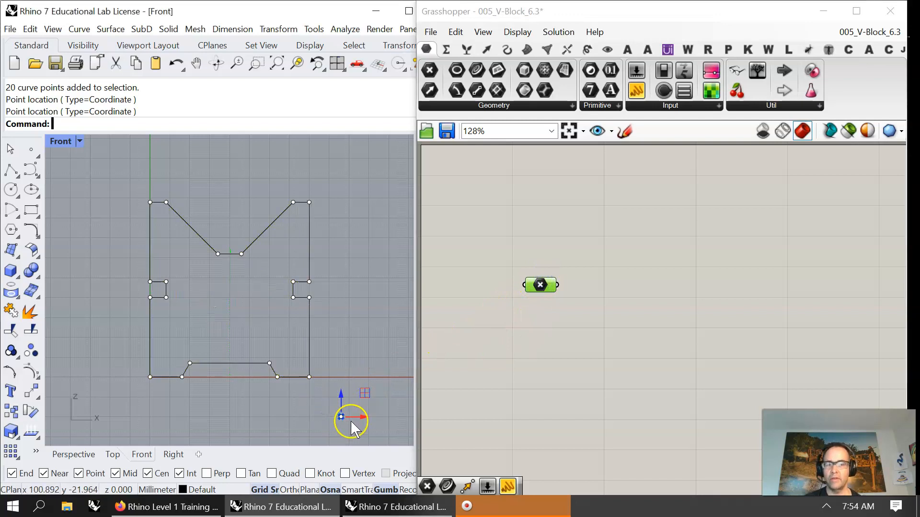
{"action": "left_click", "coordinate": [540, 287]}
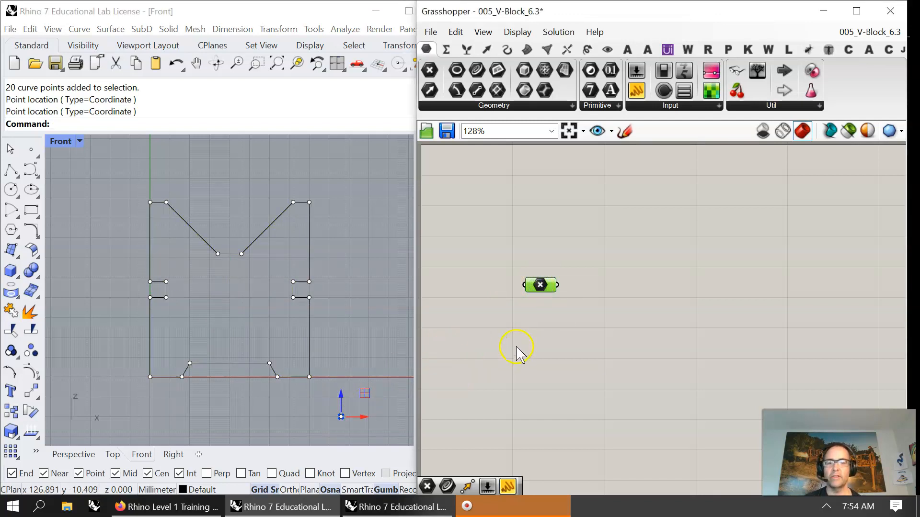
{"action": "key", "text": "ctrl+z"}
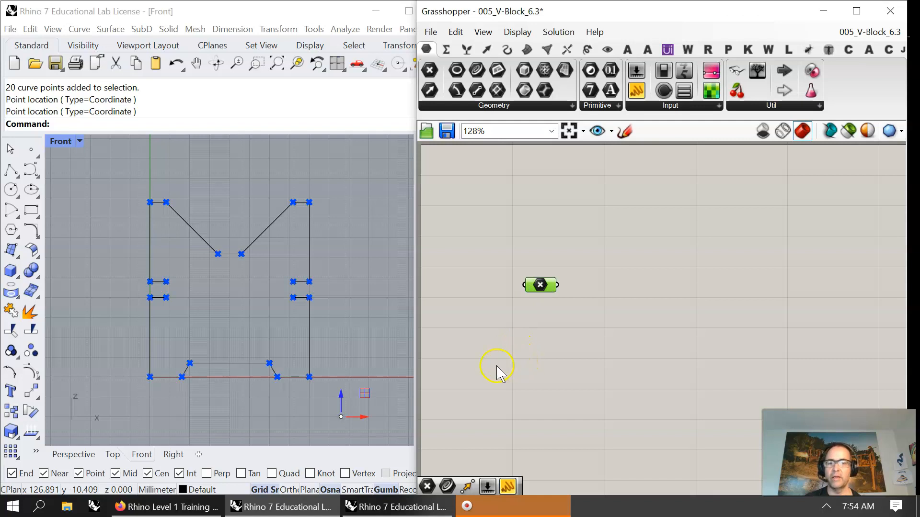
- Redo the last undone Rhino operation and try to delete the stray point below the profile's lower-right corner
{"action": "left_click", "coordinate": [378, 340]}
{"action": "left_click_drag", "start_coordinate": [370, 437], "coordinate": [336, 407]}
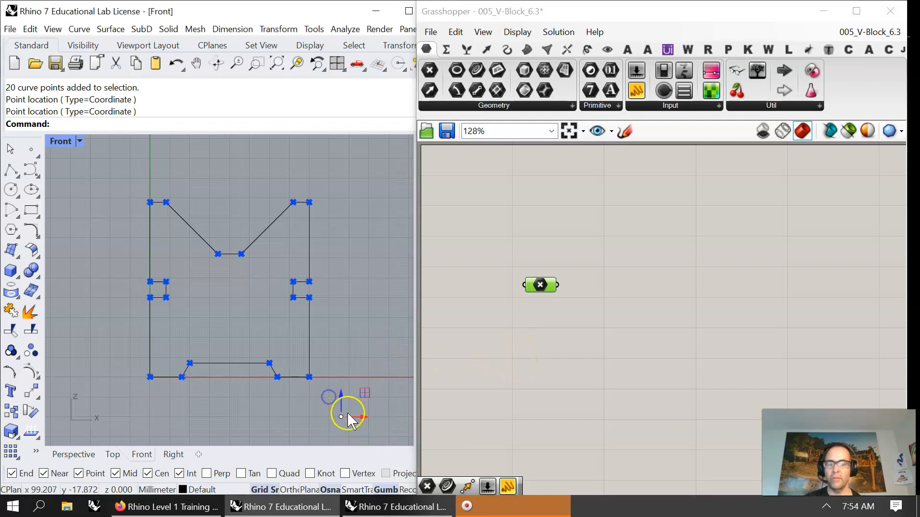
{"action": "key", "text": "ctrl+y"}
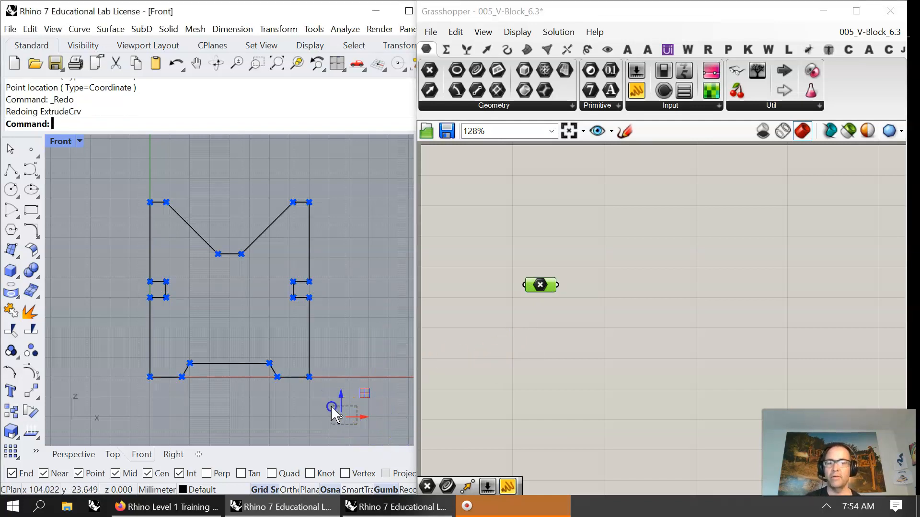
{"action": "key", "text": "Delete"}
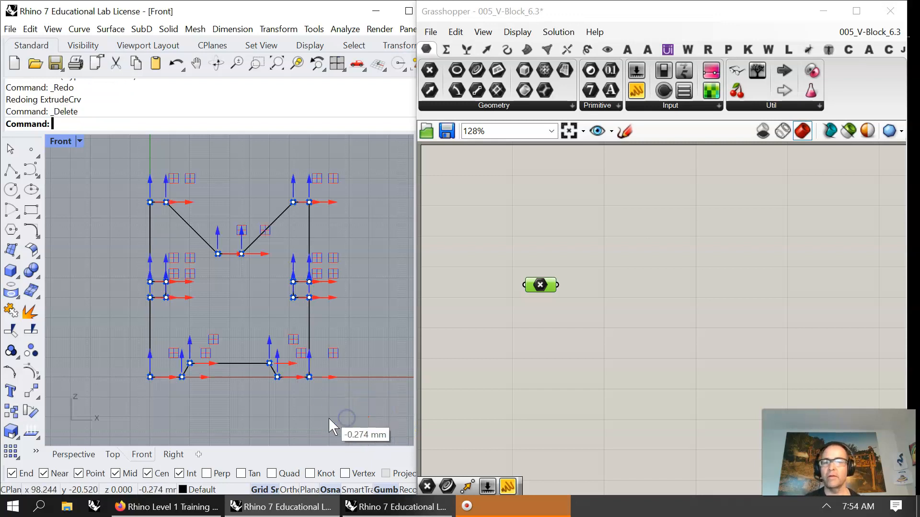
{"action": "left_click", "coordinate": [540, 287]}
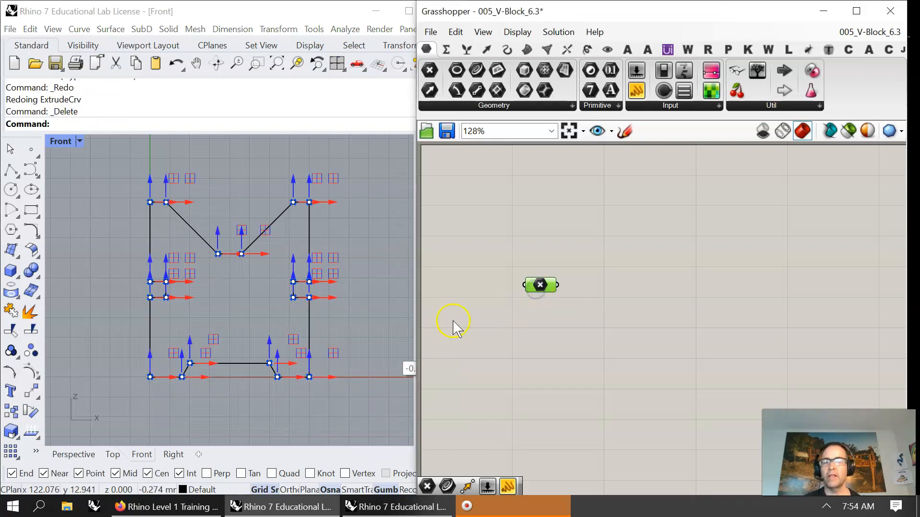
{"action": "left_click", "coordinate": [540, 285]}
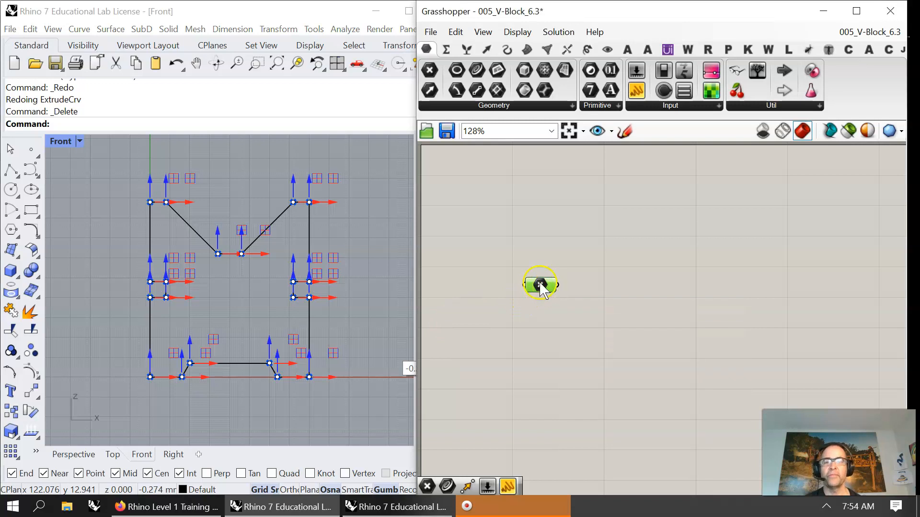
- Select all the Rhino profile geometry in the Front view and hide it
{"action": "left_click_drag", "start_coordinate": [379, 415], "coordinate": [80, 142]}
{"action": "left_click", "coordinate": [83, 45]}
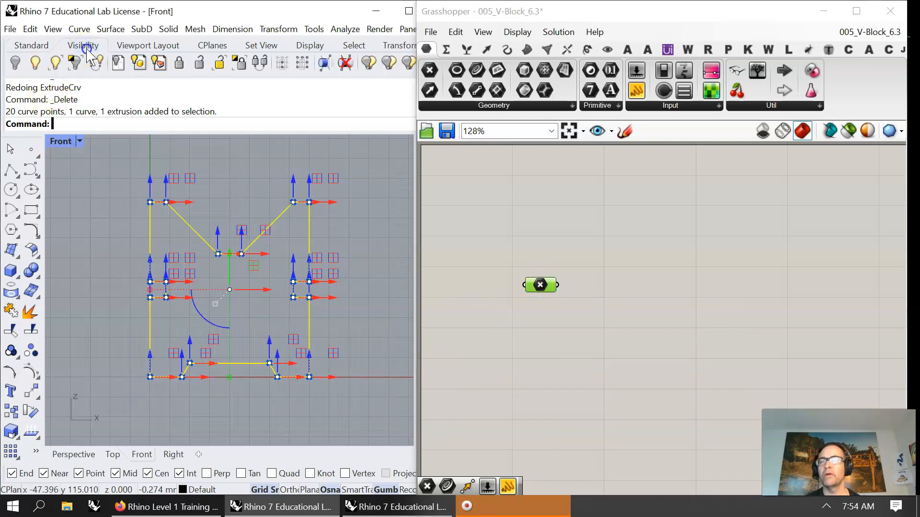
{"action": "left_click", "coordinate": [15, 64]}
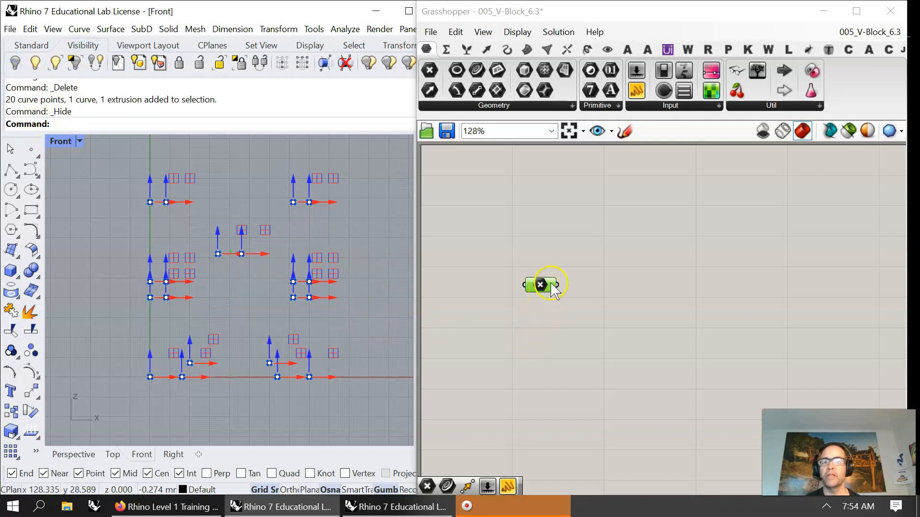
- Reposition the Point parameter, add a Polyline component beside it, and connect the points to its Vertices input
{"action": "left_click_drag", "start_coordinate": [540, 282], "coordinate": [500, 231]}
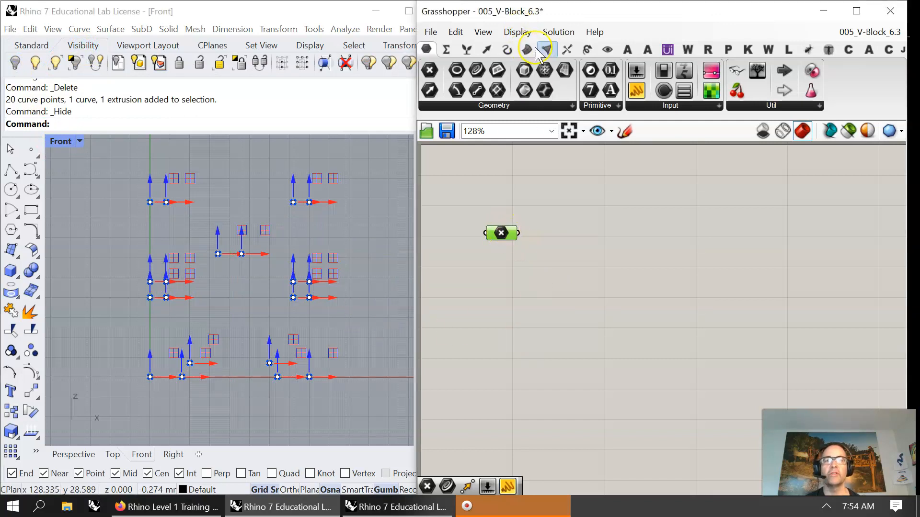
{"action": "left_click", "coordinate": [507, 50]}
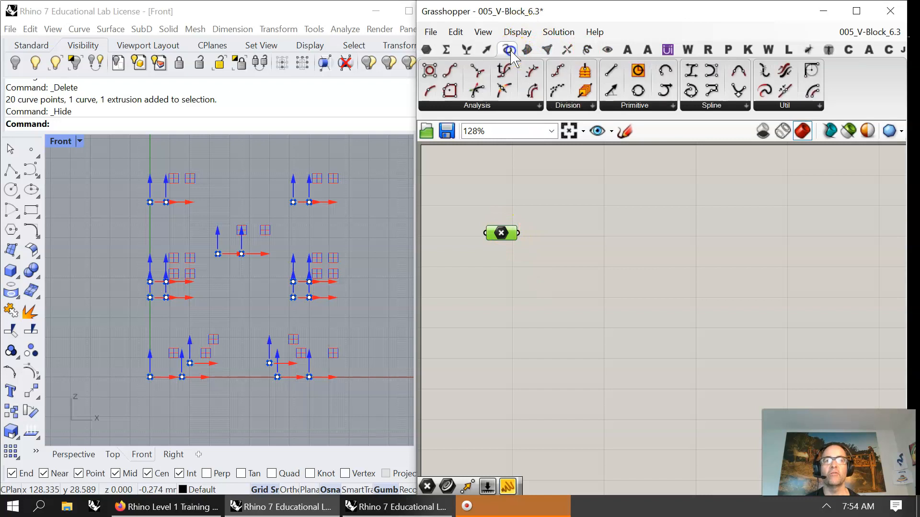
{"action": "left_click_drag", "start_coordinate": [614, 102], "coordinate": [627, 225]}
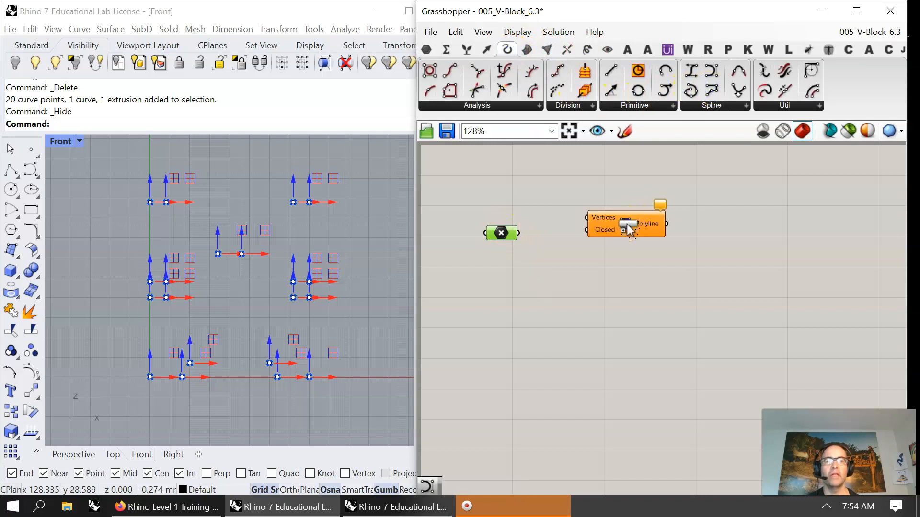
{"action": "mouse_move", "coordinate": [518, 233]}
{"action": "left_mouse_down"}
{"action": "mouse_move", "coordinate": [608, 203]}
{"action": "mouse_move", "coordinate": [590, 218]}
{"action": "mouse_move", "coordinate": [642, 251]}
{"action": "left_mouse_up"}
- Add a Number Slider with the value 1 and connect it to the polyline's Closed input
{"action": "mouse_move", "coordinate": [618, 256]}
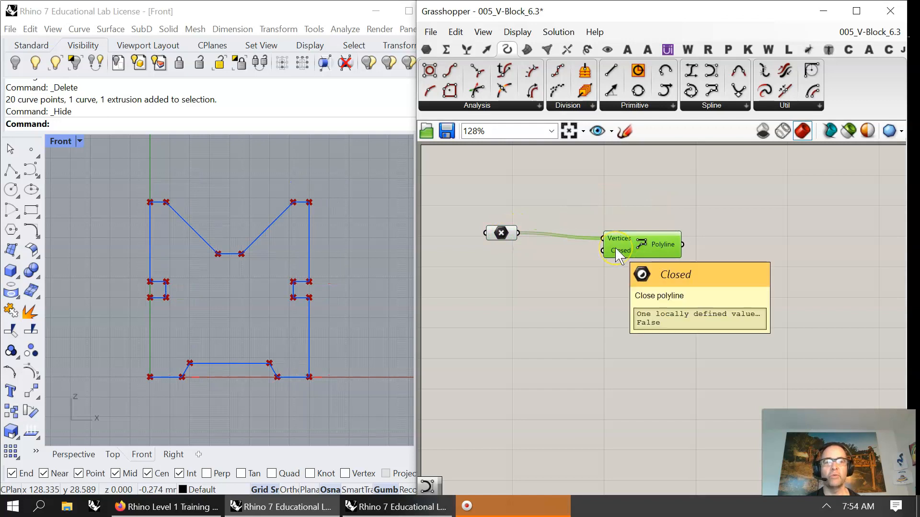
{"action": "double_click", "coordinate": [507, 283]}
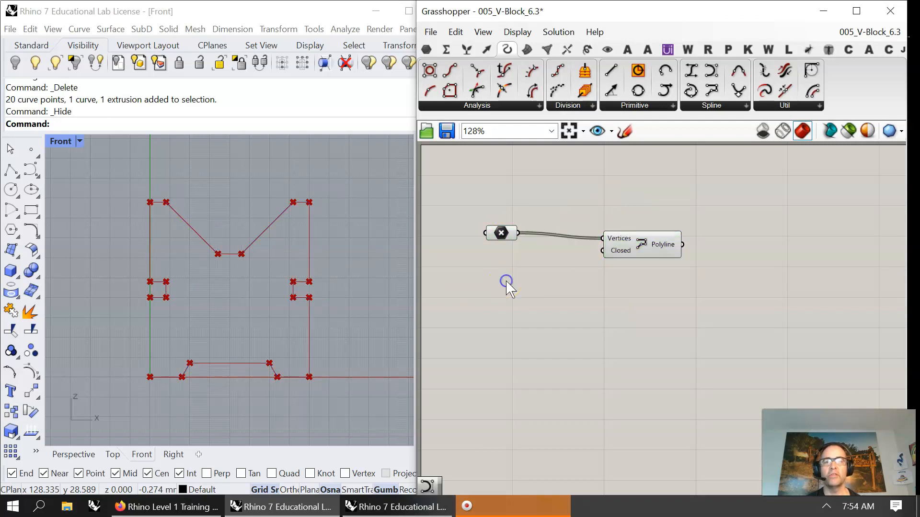
{"action": "type", "text": "1"}
{"action": "key", "text": "Return"}
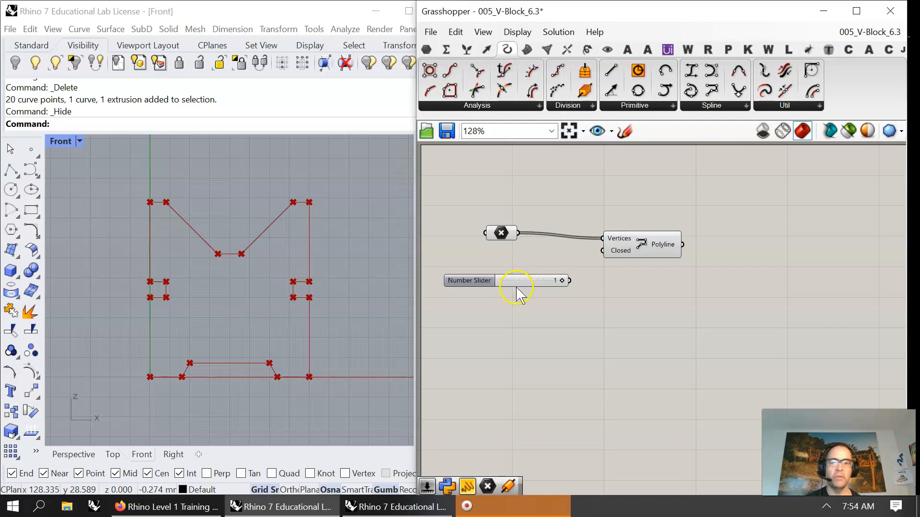
{"action": "left_click_drag", "start_coordinate": [569, 281], "coordinate": [602, 251]}
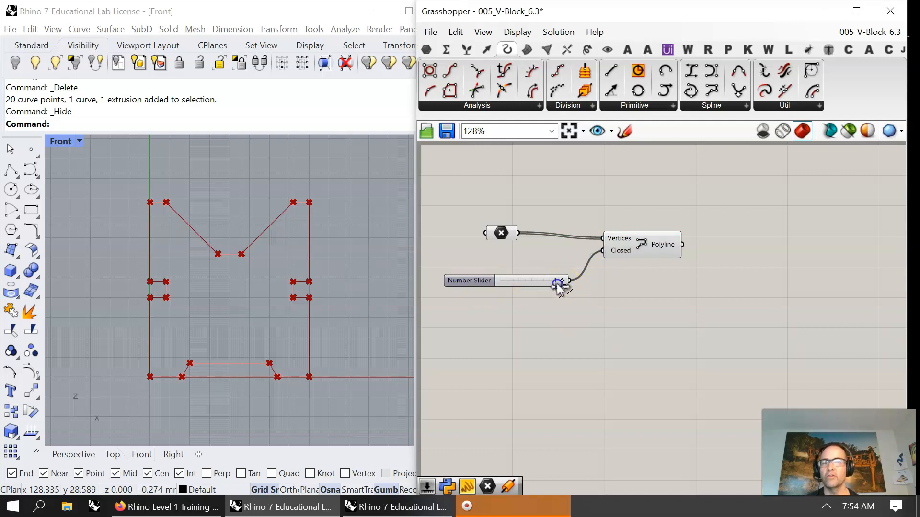
- Add a Boolean Toggle below the slider, connect it to Closed in place of the slider, and set it to True
{"action": "left_click", "coordinate": [426, 50]}
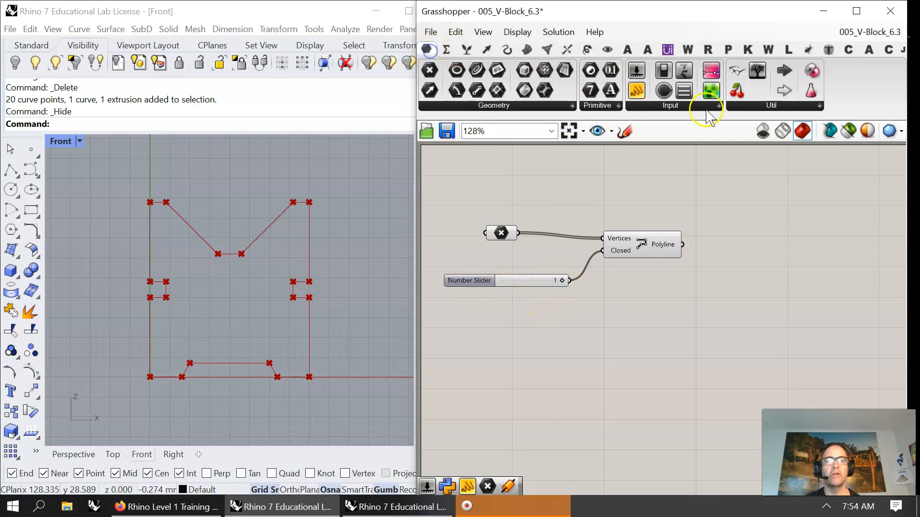
{"action": "left_click", "coordinate": [657, 114]}
{"action": "left_click_drag", "start_coordinate": [659, 157], "coordinate": [604, 251]}
{"action": "left_click_drag", "start_coordinate": [520, 338], "coordinate": [527, 298]}
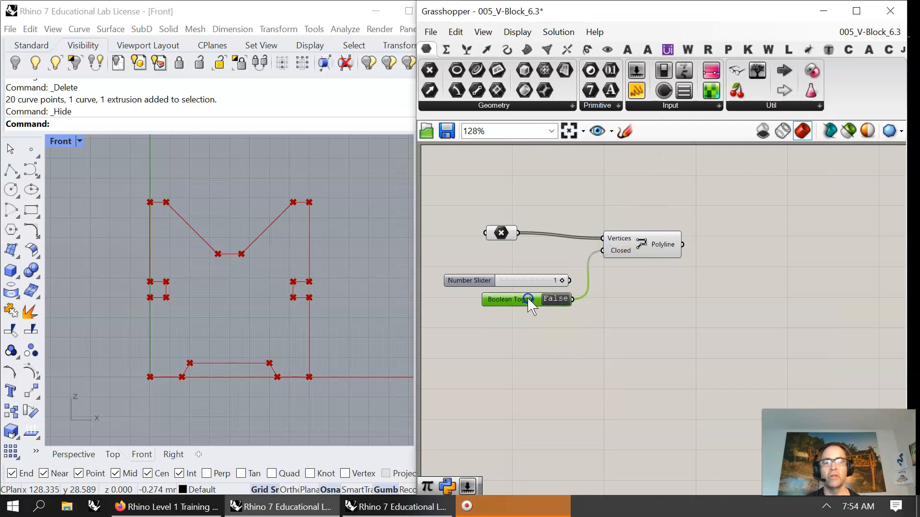
- Highlight the Polyline component's curve and examine it in the four-viewport layout, including the Perspective view
{"action": "left_click", "coordinate": [647, 245]}
{"action": "mouse_move", "coordinate": [349, 342]}
{"action": "right_mouse_down"}
{"action": "mouse_move", "coordinate": [331, 349]}
{"action": "mouse_move", "coordinate": [358, 333]}
{"action": "right_mouse_up"}
{"action": "double_click", "coordinate": [60, 142]}
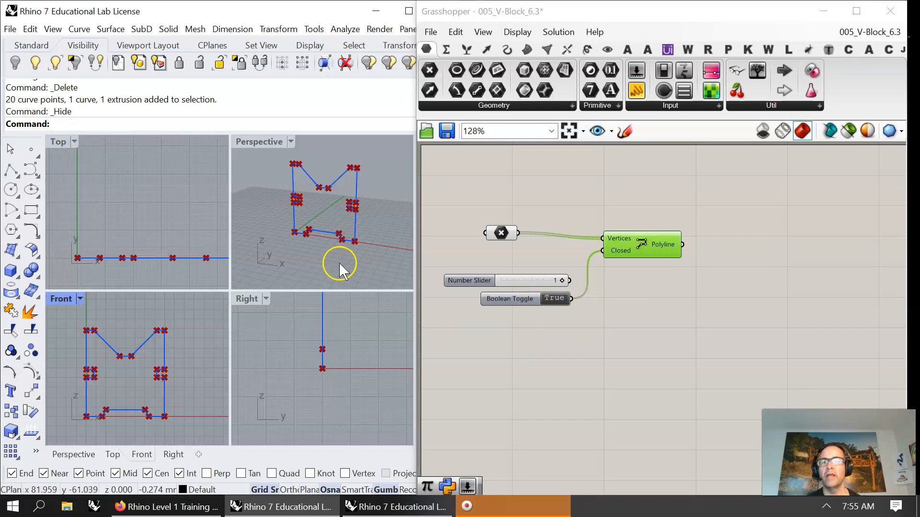
{"action": "right_click_drag", "start_coordinate": [335, 261], "coordinate": [314, 278]}
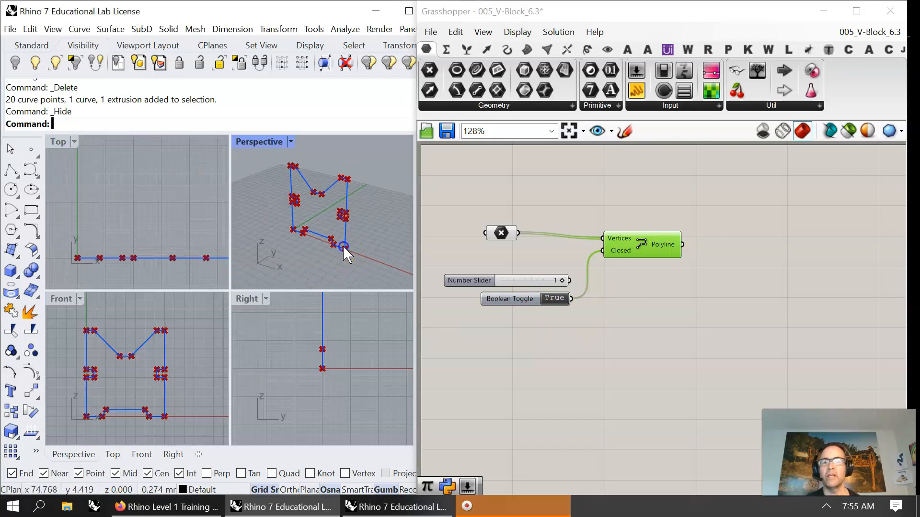
- Inspect the Point parameter's referenced points in all viewports and review the parameter's available options
{"action": "left_click", "coordinate": [502, 232]}
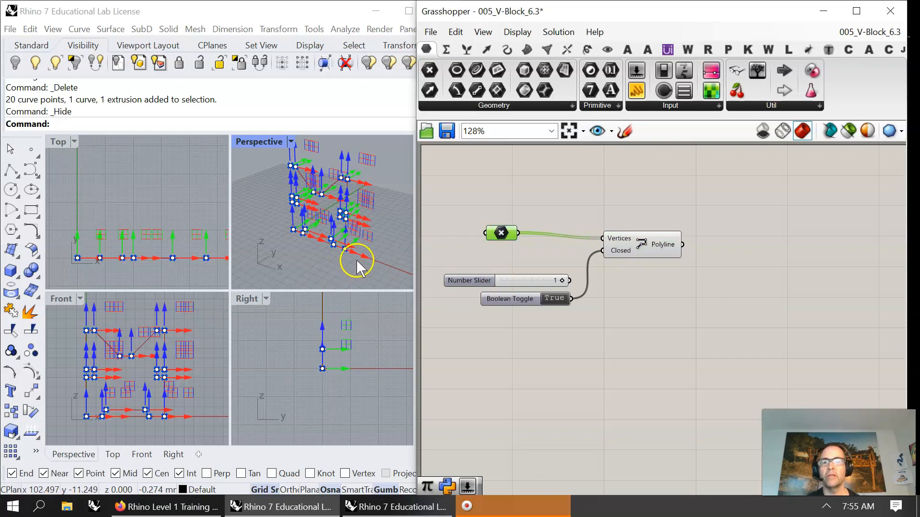
{"action": "left_click", "coordinate": [336, 278]}
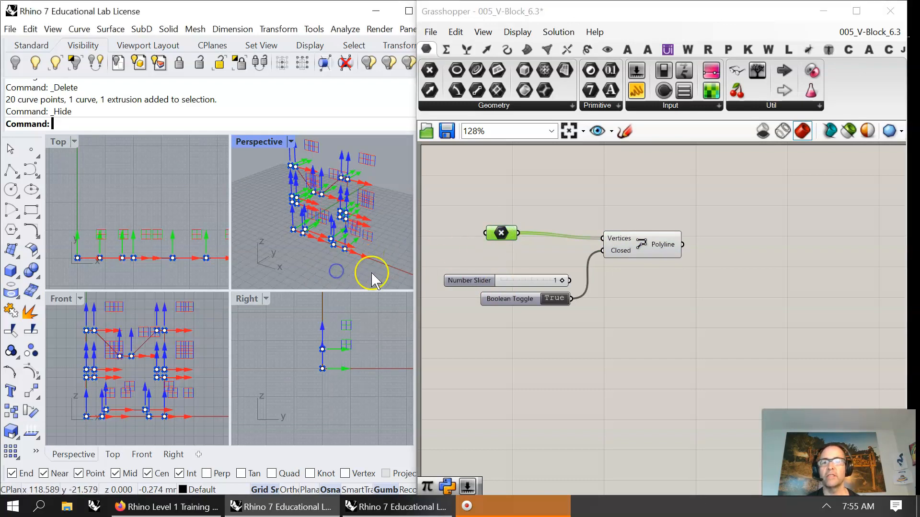
{"action": "right_click", "coordinate": [506, 242]}
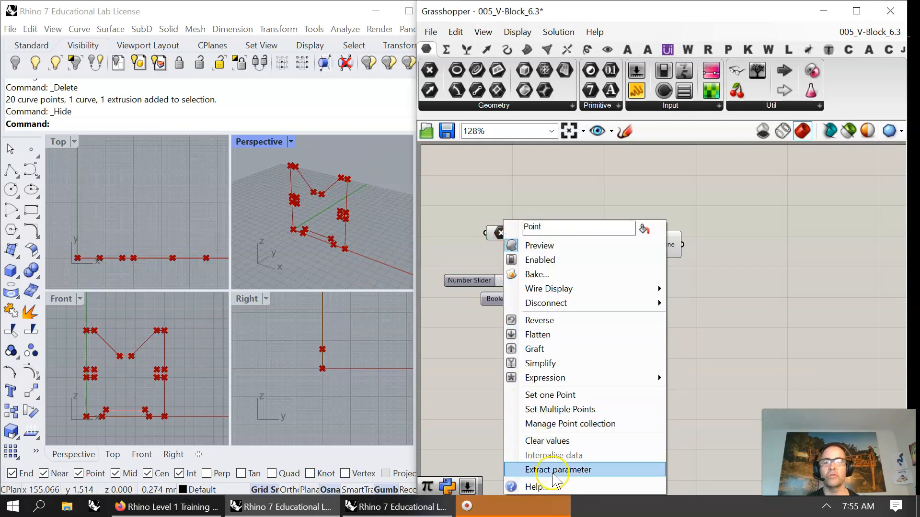
{"action": "left_click", "coordinate": [449, 236]}
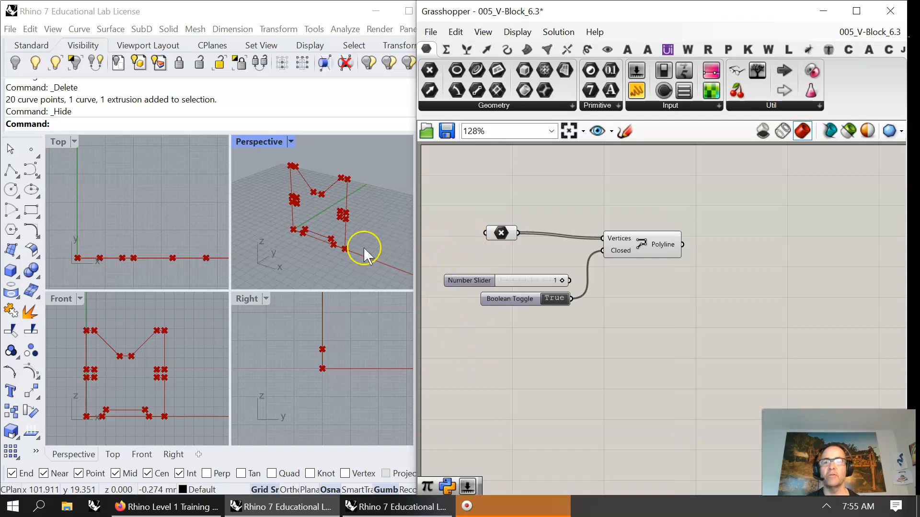
- Show the hidden Rhino objects and delete the V-block solid, keeping only the profile curve and its points
{"action": "left_click", "coordinate": [354, 261]}
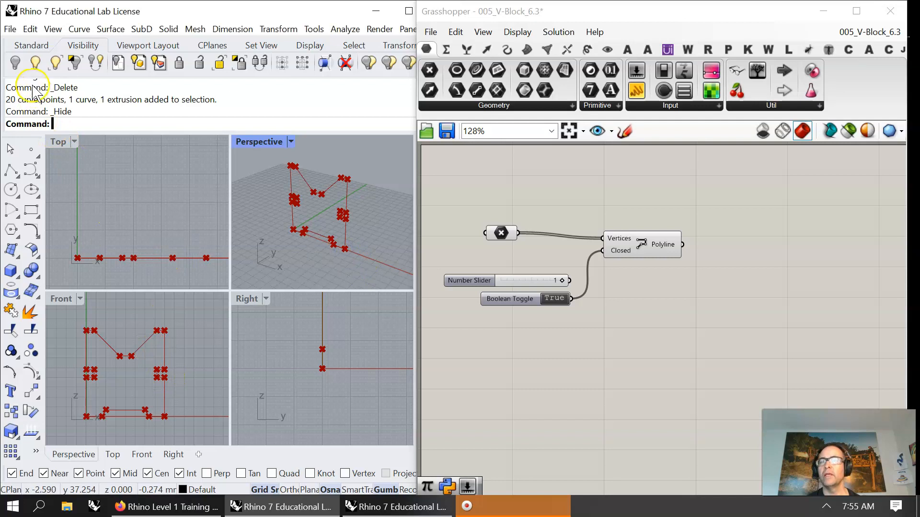
{"action": "left_click", "coordinate": [34, 69]}
{"action": "left_click", "coordinate": [321, 244]}
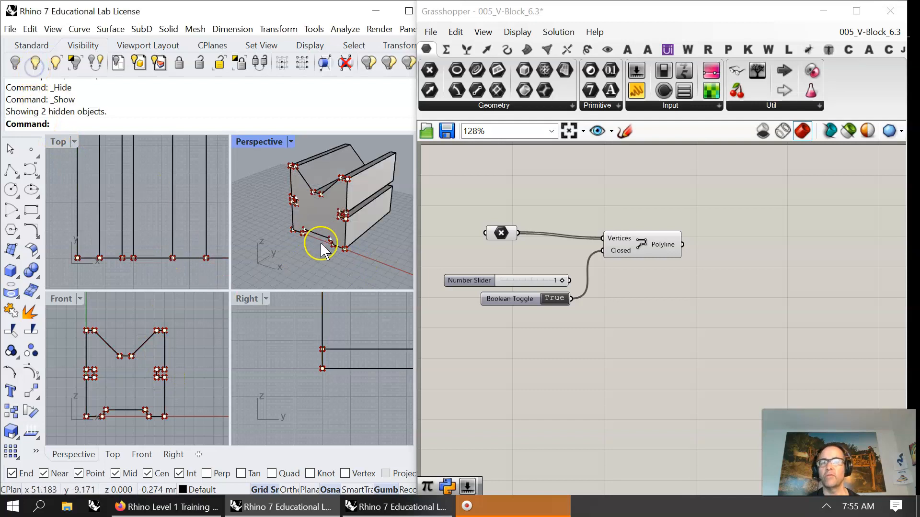
{"action": "left_click", "coordinate": [305, 210]}
{"action": "key", "text": "Delete"}
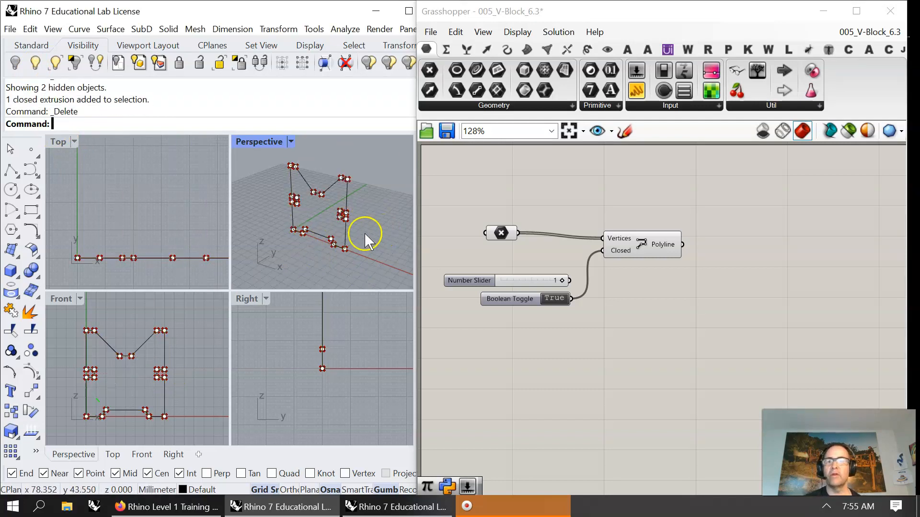
- Try moving the Rhino profile's outer bottom corner point along X, compare it with the Point parameter in the maximized Perspective viewport, and undo the move
{"action": "left_click", "coordinate": [345, 249]}
{"action": "left_click_drag", "start_coordinate": [373, 255], "coordinate": [392, 264]}
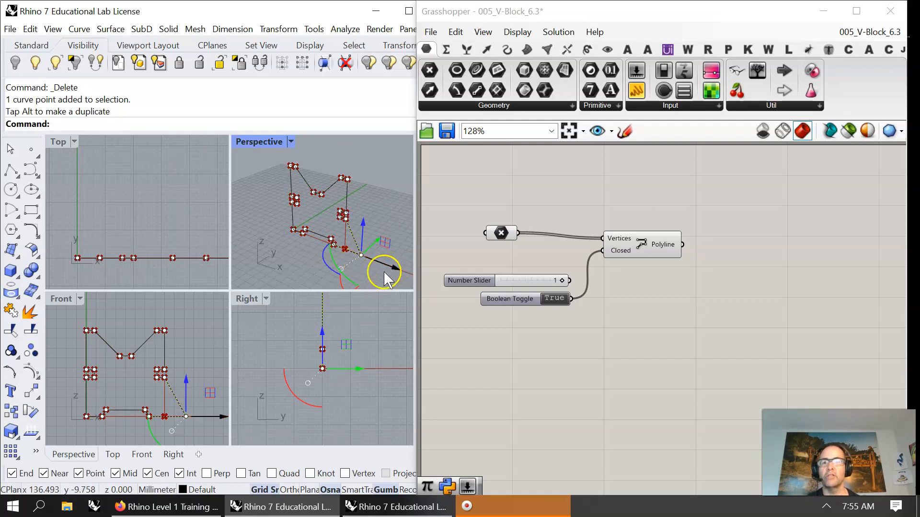
{"action": "left_click", "coordinate": [501, 233]}
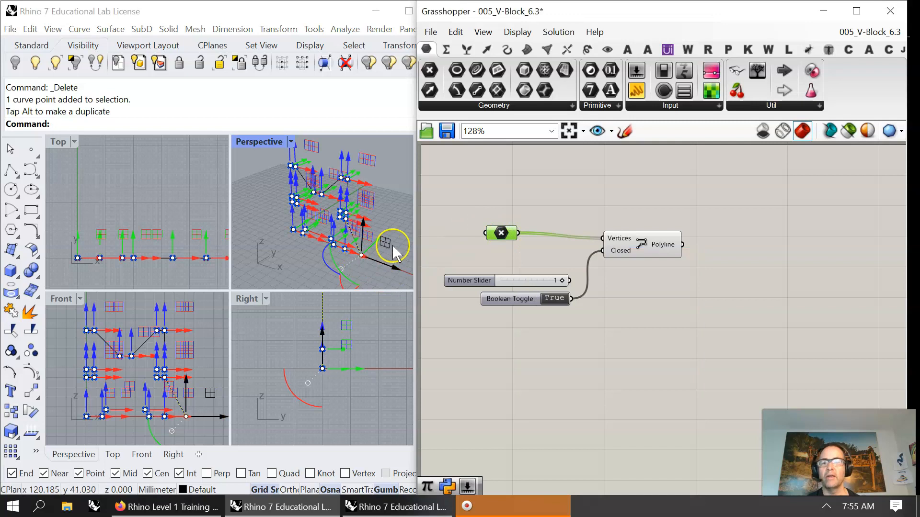
{"action": "double_click", "coordinate": [254, 144]}
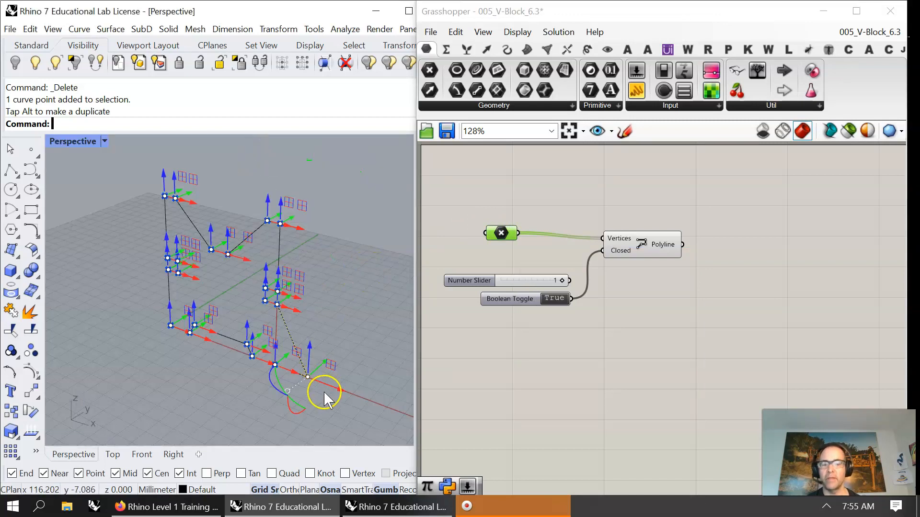
{"action": "key", "text": "ctrl+z"}
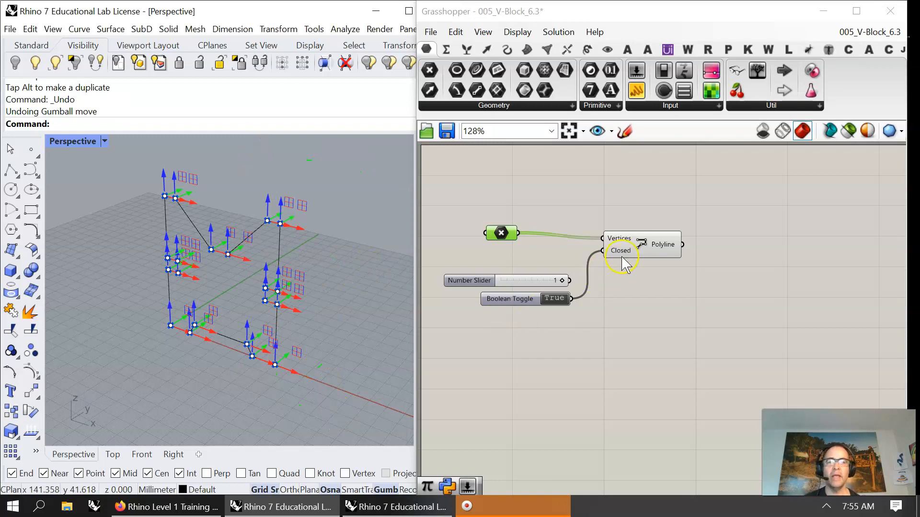
- Add an Extrude component beside the Polyline component and connect the polyline to its Base input
{"action": "left_click", "coordinate": [650, 247]}
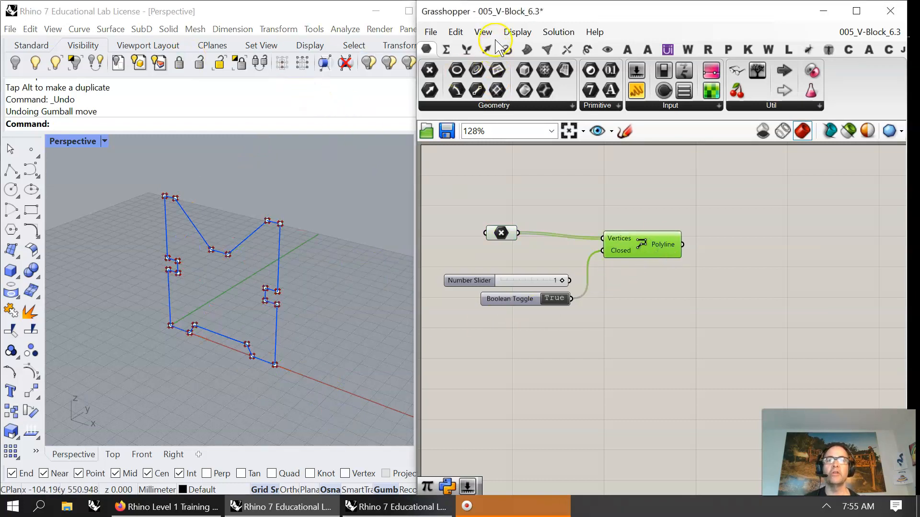
{"action": "left_click", "coordinate": [527, 50]}
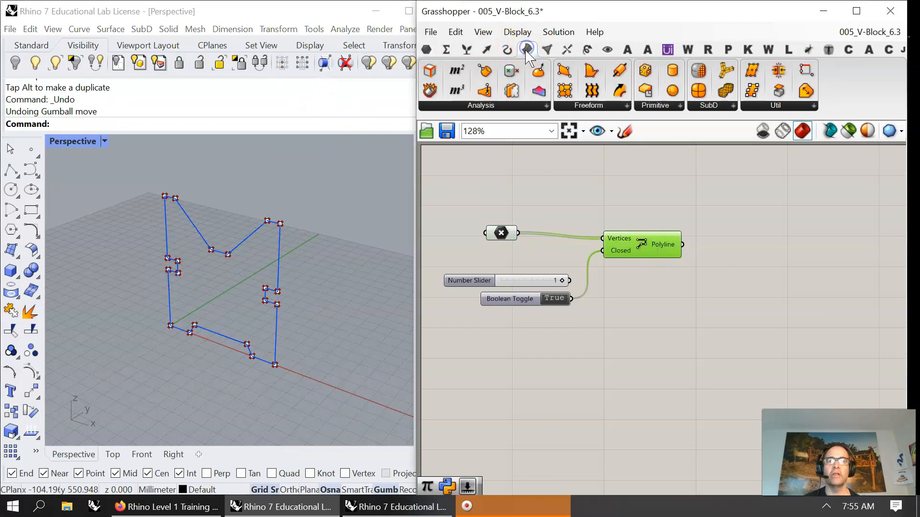
{"action": "left_click", "coordinate": [588, 106]}
{"action": "left_click_drag", "start_coordinate": [593, 271], "coordinate": [766, 254]}
{"action": "left_click_drag", "start_coordinate": [682, 245], "coordinate": [758, 253]}
{"action": "left_click", "coordinate": [757, 263]}
- Add a Unit Y vector and connect it to the extrusion's Direction input
{"action": "double_click", "coordinate": [682, 313]}
{"action": "type", "text": "unit y"}
{"action": "left_click", "coordinate": [639, 299]}
{"action": "left_click_drag", "start_coordinate": [724, 311], "coordinate": [729, 265]}
- Add a Number Slider, connect it to the Unit Y Factor input, set it to 100, and align the Extrude component with the Polyline
{"action": "double_click", "coordinate": [537, 355]}
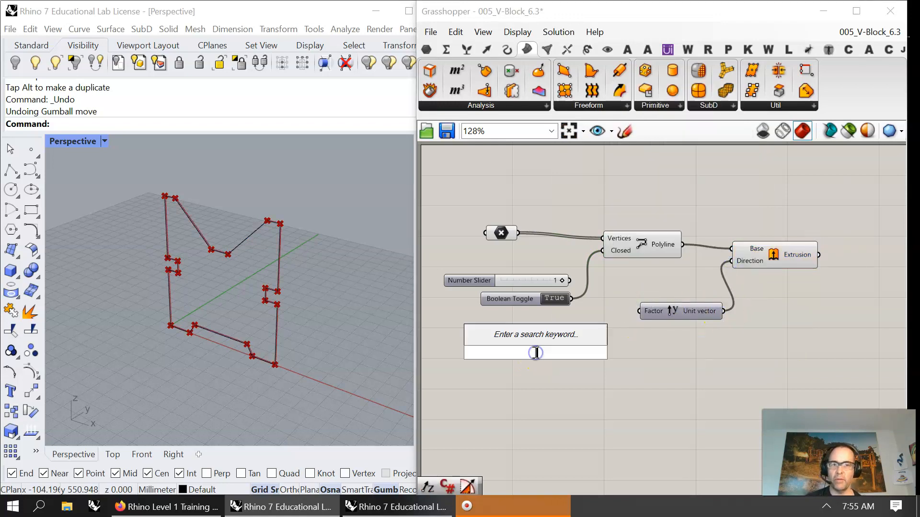
{"action": "type", "text": "12"}
{"action": "key", "text": "Return"}
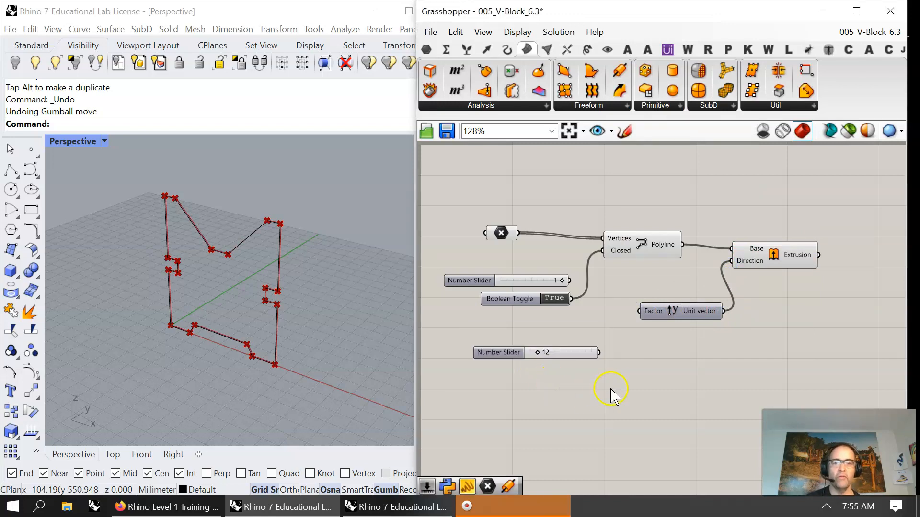
{"action": "left_click_drag", "start_coordinate": [599, 353], "coordinate": [631, 315]}
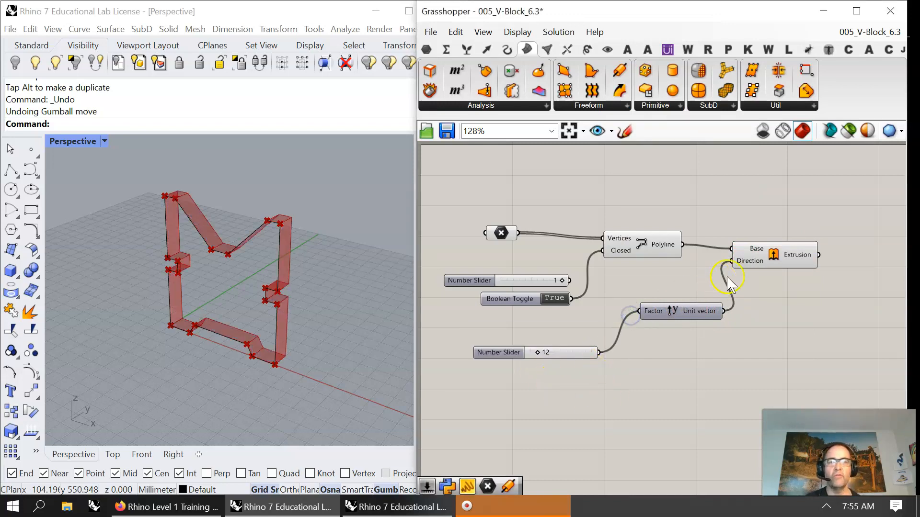
{"action": "left_click_drag", "start_coordinate": [537, 354], "coordinate": [591, 352]}
{"action": "left_click_drag", "start_coordinate": [773, 264], "coordinate": [781, 251]}
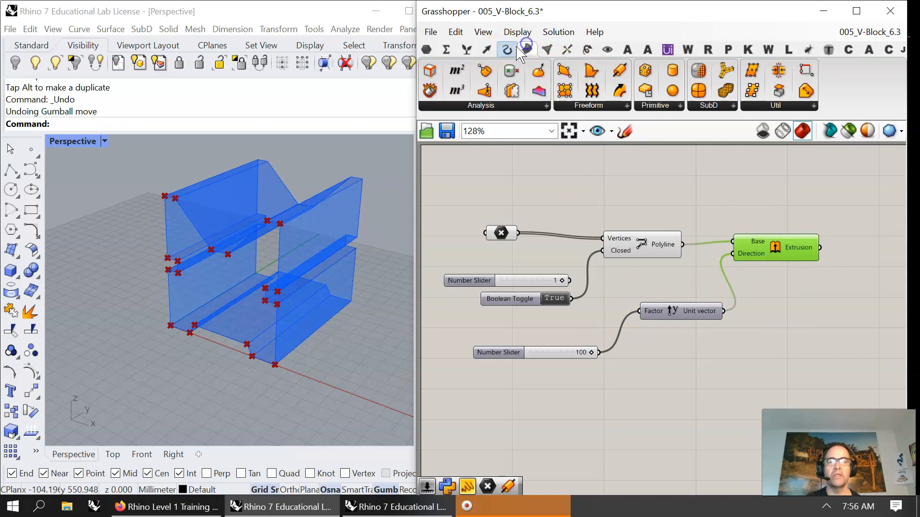
- Add a Cap Holes component, connect the extrusion to its Brep input, and line it up beside the Extrude component
{"action": "double_click", "coordinate": [848, 283]}
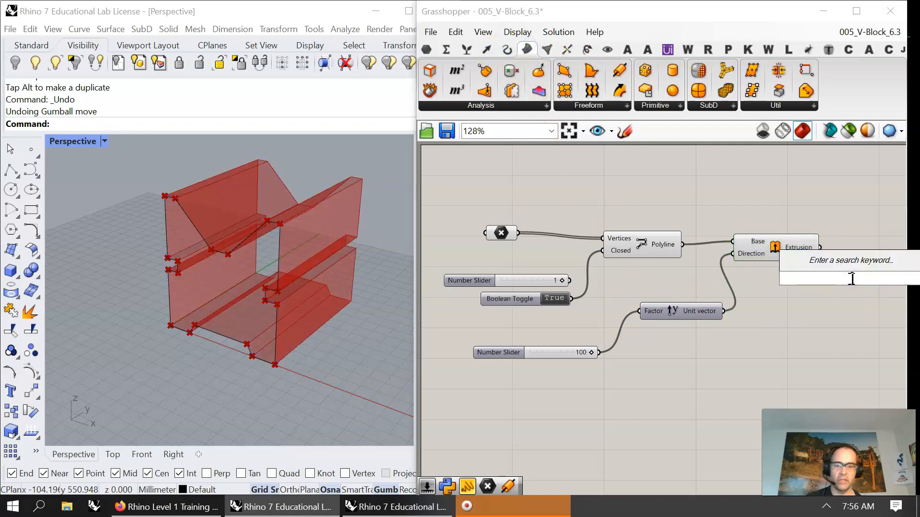
{"action": "type", "text": "cap"}
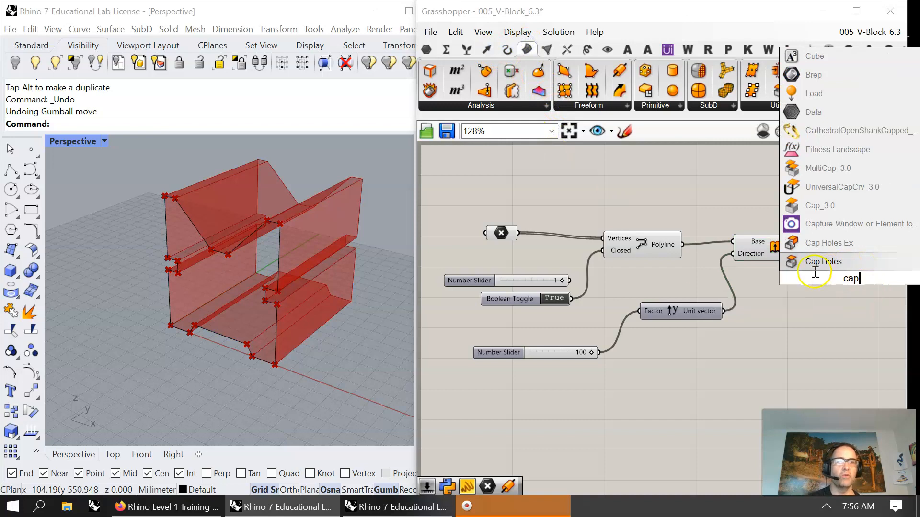
{"action": "left_click", "coordinate": [815, 262]}
{"action": "left_click_drag", "start_coordinate": [819, 247], "coordinate": [870, 252]}
{"action": "right_click_drag", "start_coordinate": [621, 364], "coordinate": [544, 350]}
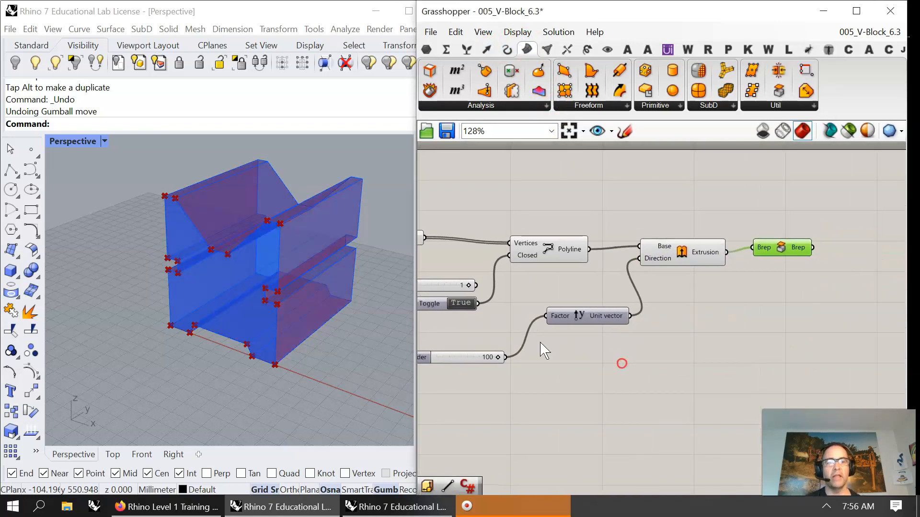
{"action": "left_click_drag", "start_coordinate": [782, 254], "coordinate": [781, 262]}
{"action": "left_click", "coordinate": [689, 260]}
{"action": "left_click", "coordinate": [681, 331]}
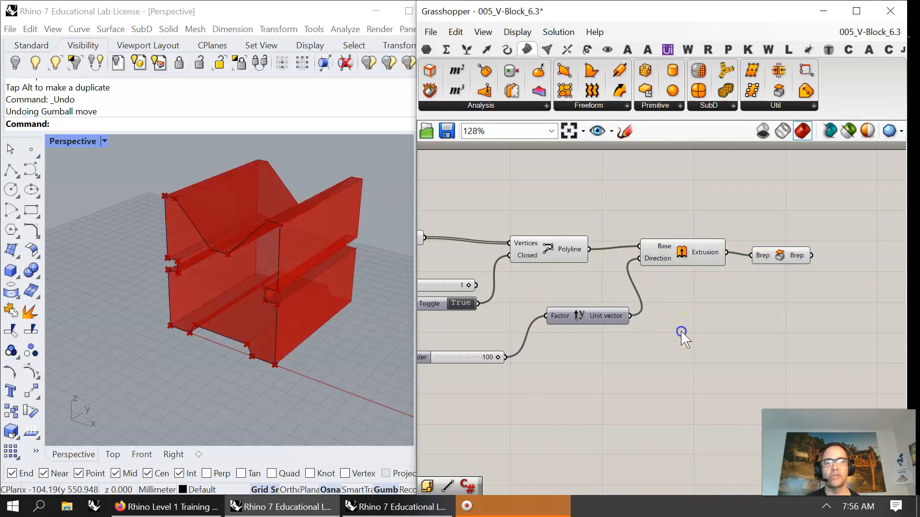
{"action": "left_click", "coordinate": [560, 251]}
{"action": "left_click", "coordinate": [581, 379]}
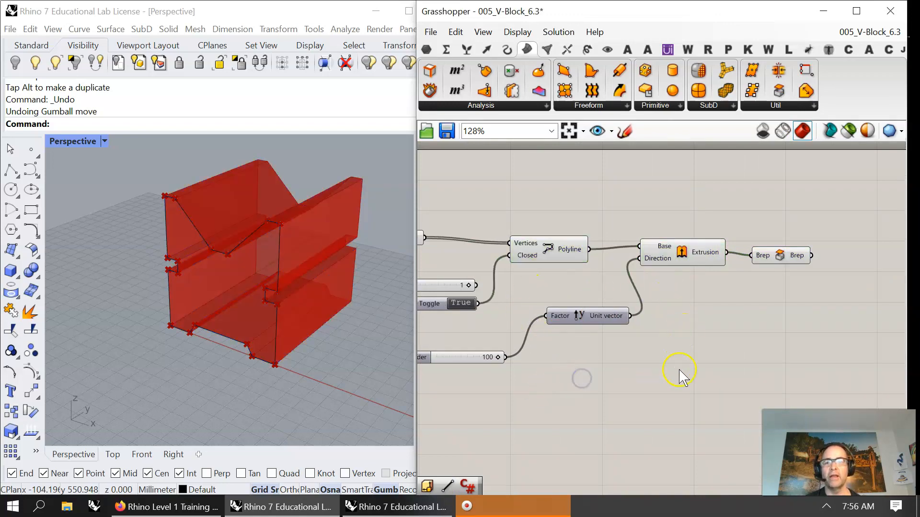
- Move the Rhino profile's outer bottom corner point outward along X, and select the whole profile curve with its points
{"action": "left_click", "coordinate": [275, 365]}
{"action": "left_click_drag", "start_coordinate": [313, 384], "coordinate": [358, 386]}
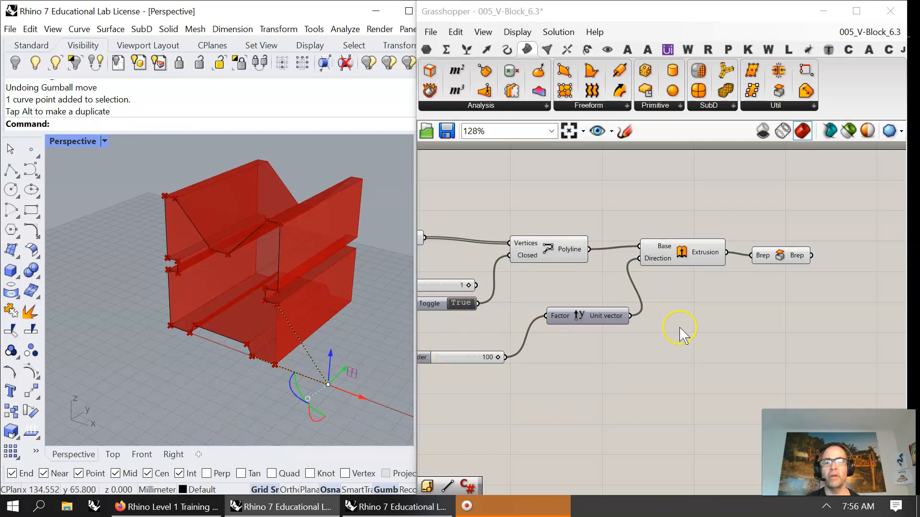
{"action": "scroll", "coordinate": [322, 335], "scroll_direction": "down", "scroll_amount": 4}
{"action": "left_click", "coordinate": [319, 376]}
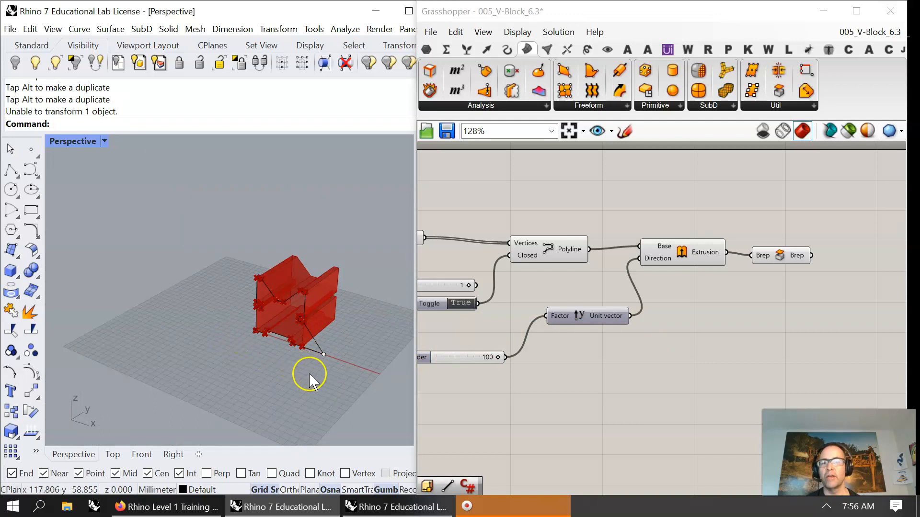
{"action": "left_click", "coordinate": [36, 63]}
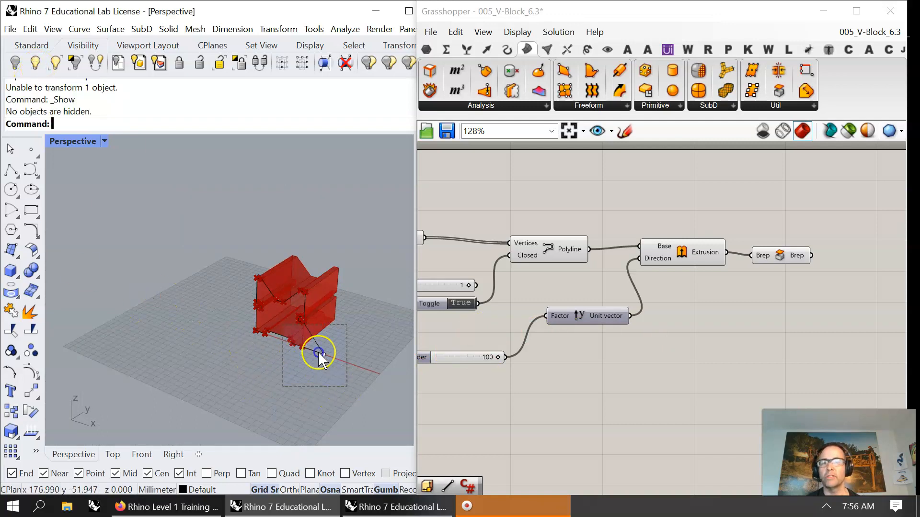
{"action": "left_click_drag", "start_coordinate": [318, 352], "coordinate": [202, 255]}
{"action": "right_click_drag", "start_coordinate": [455, 243], "coordinate": [608, 261]}
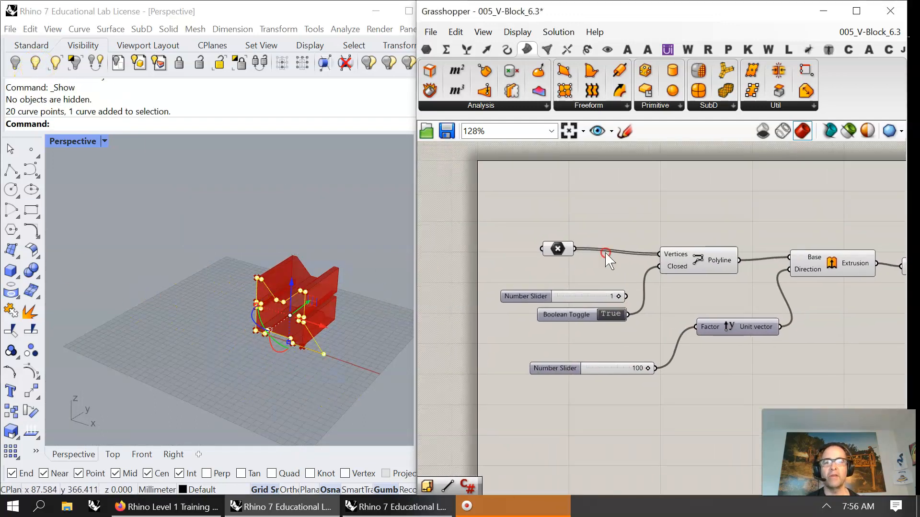
{"action": "right_click", "coordinate": [563, 245]}
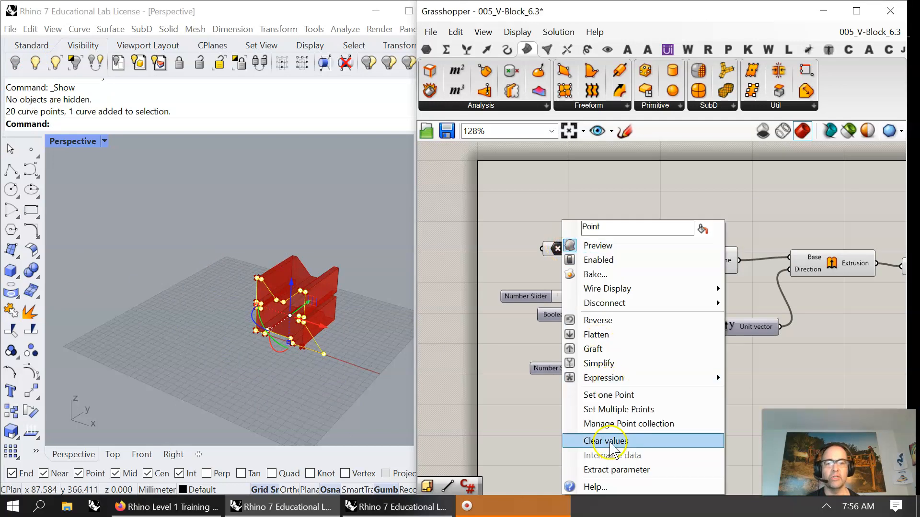
{"action": "left_click", "coordinate": [604, 409]}
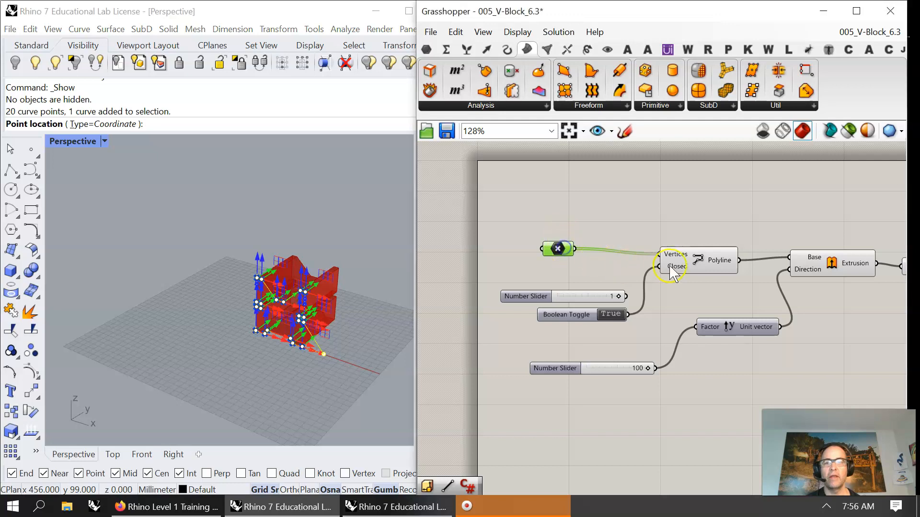
{"action": "left_click", "coordinate": [703, 266]}
{"action": "right_click", "coordinate": [562, 251]}
{"action": "left_click", "coordinate": [604, 409]}
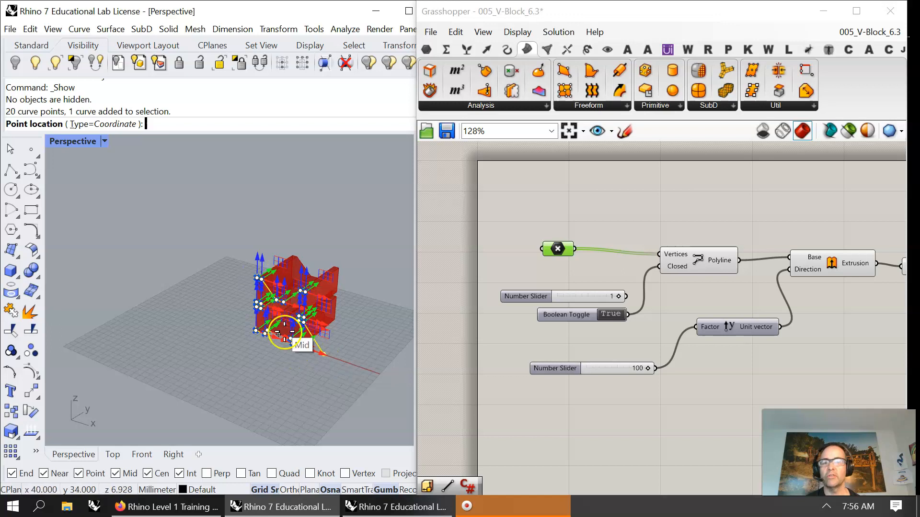
{"action": "left_click", "coordinate": [342, 421]}
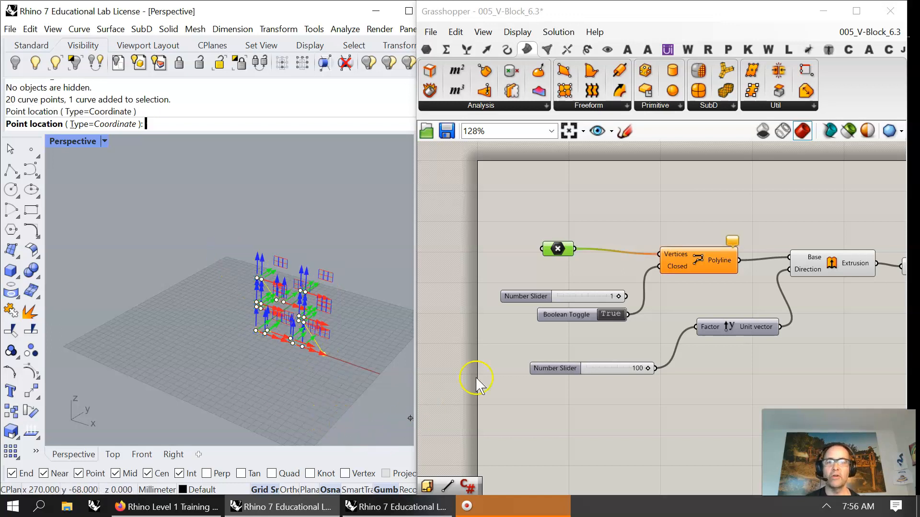
{"action": "left_click", "coordinate": [677, 284]}
{"action": "mouse_move", "coordinate": [341, 368]}
{"action": "right_mouse_down"}
{"action": "mouse_move", "coordinate": [314, 392]}
{"action": "mouse_move", "coordinate": [355, 349]}
{"action": "mouse_move", "coordinate": [349, 356]}
{"action": "right_mouse_up"}
{"action": "left_click", "coordinate": [564, 244]}
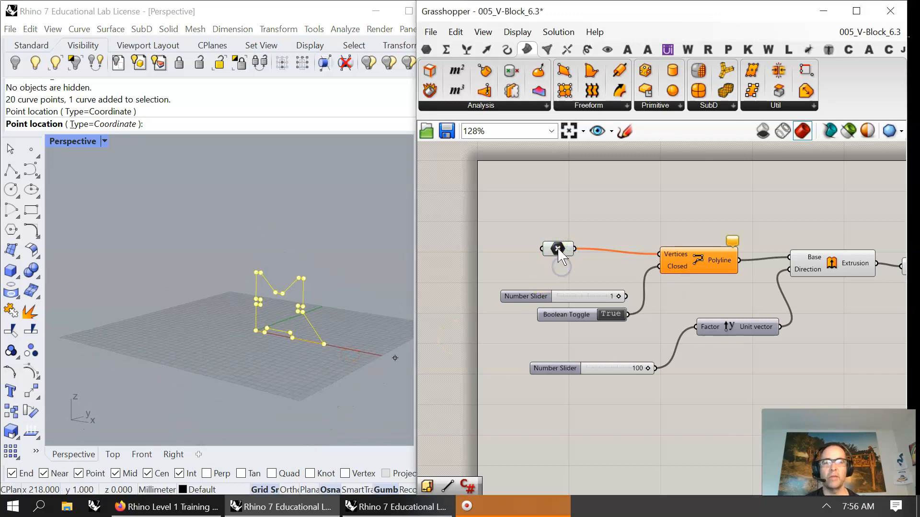
{"action": "mouse_move", "coordinate": [561, 254]}
{"action": "left_click", "coordinate": [329, 353]}
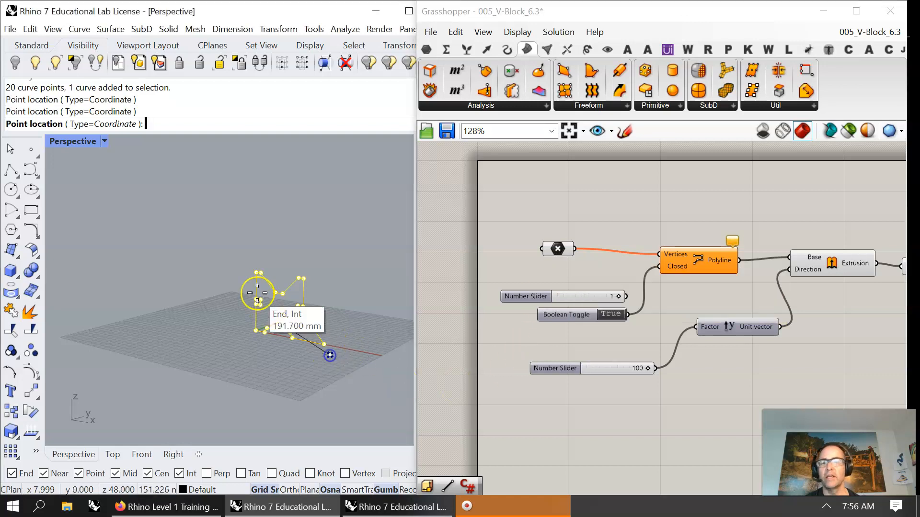
{"action": "right_click", "coordinate": [345, 381]}
{"action": "right_click_drag", "start_coordinate": [345, 379], "coordinate": [347, 378]}
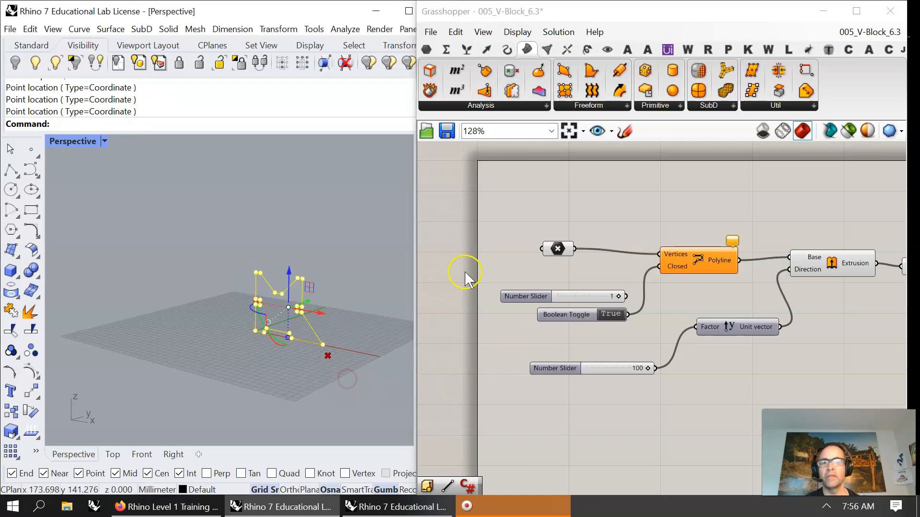
- Set multiple points on the Point parameter, picking the profile's corners in order from the outer top down the side slot and across the bottom notch
{"action": "right_click_drag", "start_coordinate": [561, 247], "coordinate": [567, 257]}
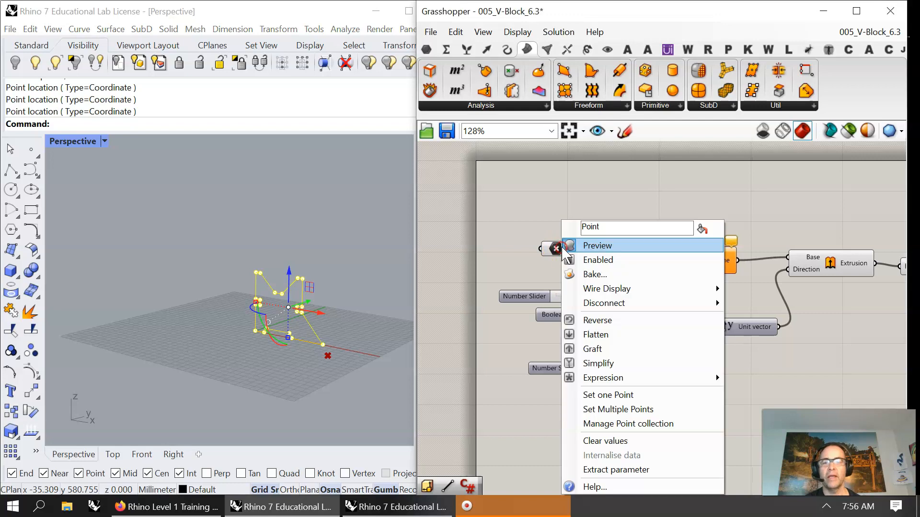
{"action": "left_click", "coordinate": [605, 409]}
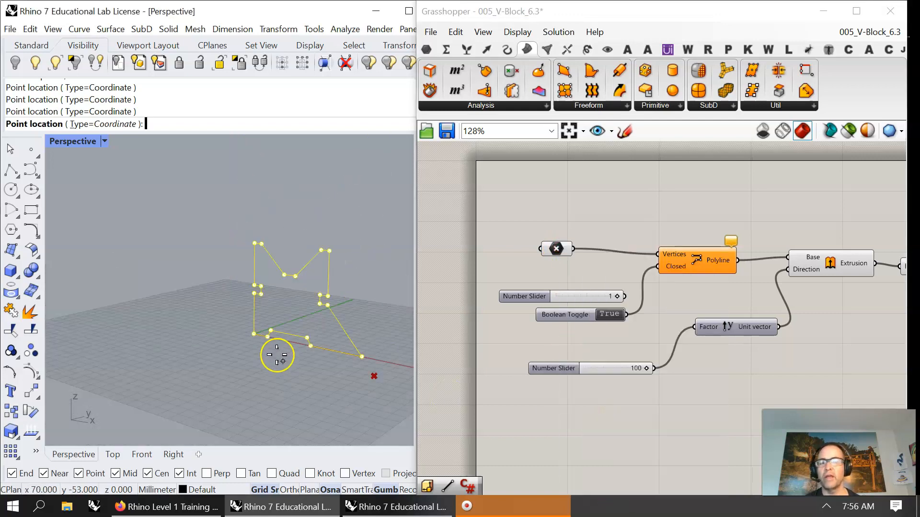
{"action": "left_click", "coordinate": [254, 241]}
{"action": "left_click", "coordinate": [254, 286]}
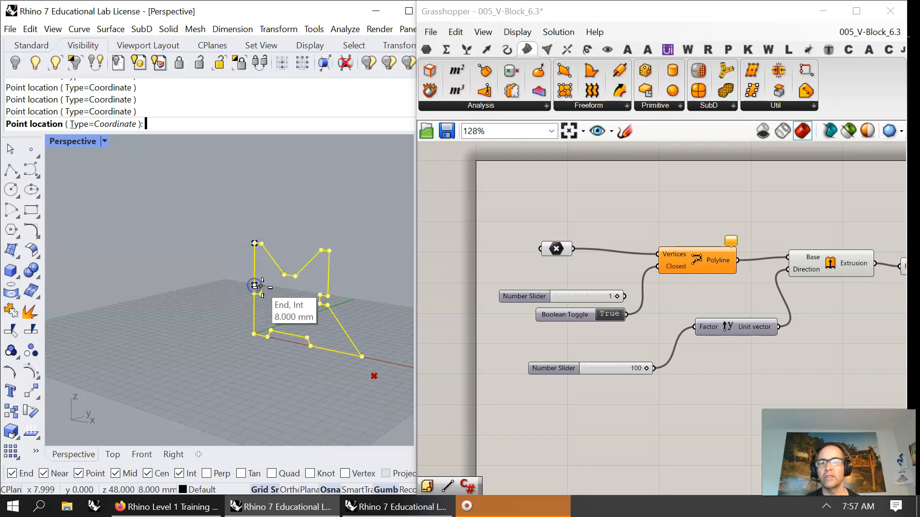
{"action": "left_click", "coordinate": [254, 294]}
{"action": "left_click", "coordinate": [254, 334]}
{"action": "left_click", "coordinate": [268, 336]}
{"action": "left_click", "coordinate": [271, 331]}
{"action": "left_click", "coordinate": [309, 337]}
{"action": "left_click", "coordinate": [311, 345]}
- Continue picking from the displaced bottom corner up the opposite slot, across the top and through the V groove, and finish the point set
{"action": "left_click", "coordinate": [362, 357]}
{"action": "left_click", "coordinate": [328, 304]}
{"action": "left_click", "coordinate": [321, 303]}
{"action": "left_click", "coordinate": [318, 294]}
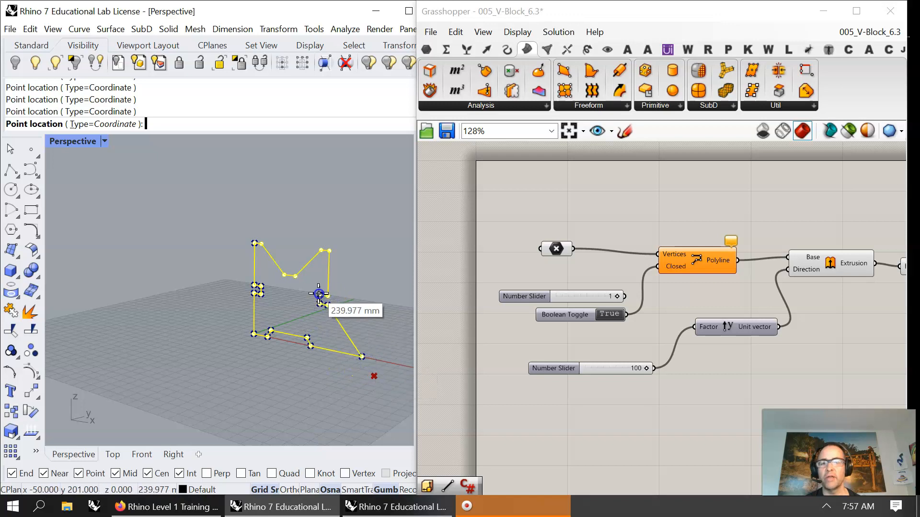
{"action": "left_click", "coordinate": [327, 296]}
{"action": "key", "text": "Return"}
{"action": "left_click", "coordinate": [335, 250]}
{"action": "left_click", "coordinate": [320, 251]}
{"action": "left_click", "coordinate": [298, 277]}
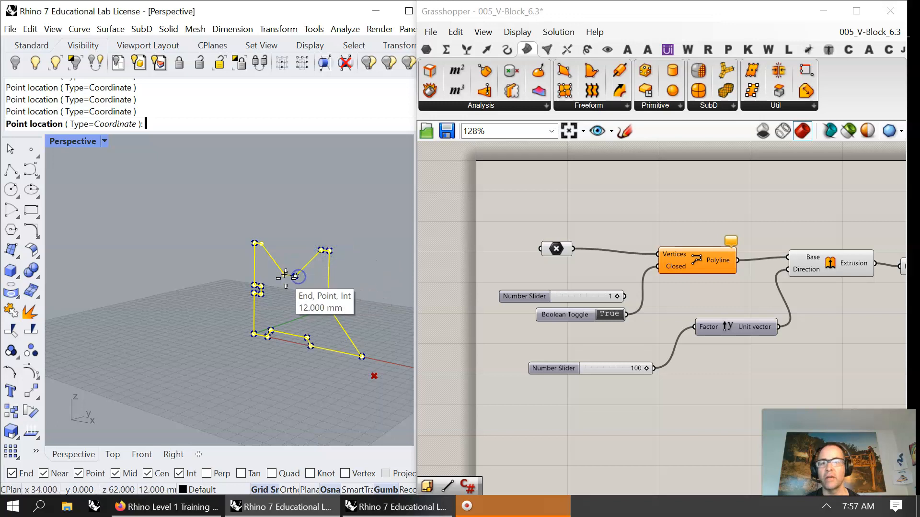
{"action": "left_click", "coordinate": [262, 243]}
{"action": "left_click", "coordinate": [306, 291]}
{"action": "key", "text": "Return"}
- Move the Rhino profile's displaced bottom corner point away from the Grasshopper solid to test whether the solid follows
{"action": "right_click_drag", "start_coordinate": [355, 297], "coordinate": [329, 303]}
{"action": "left_click_drag", "start_coordinate": [338, 378], "coordinate": [353, 404]}
{"action": "left_click", "coordinate": [451, 302]}
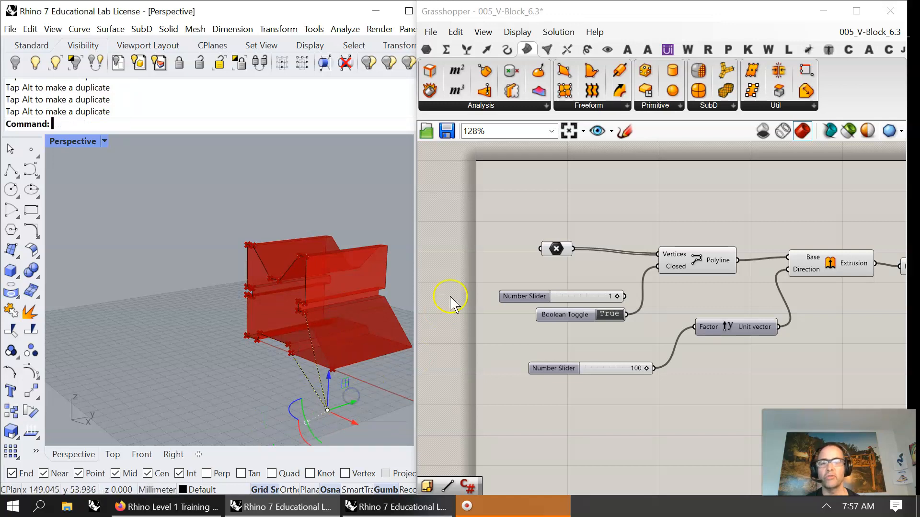
- Select the Point parameter in Grasshopper and move its outer bottom and top corner points outward to reshape the solid
{"action": "left_click", "coordinate": [565, 247]}
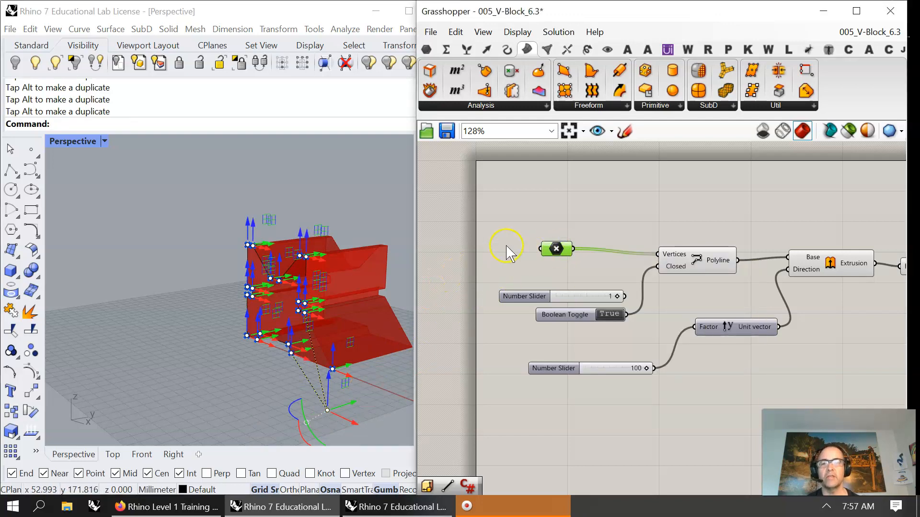
{"action": "right_click_drag", "start_coordinate": [507, 251], "coordinate": [586, 221]}
{"action": "scroll", "coordinate": [599, 237], "scroll_direction": "down", "scroll_amount": 2}
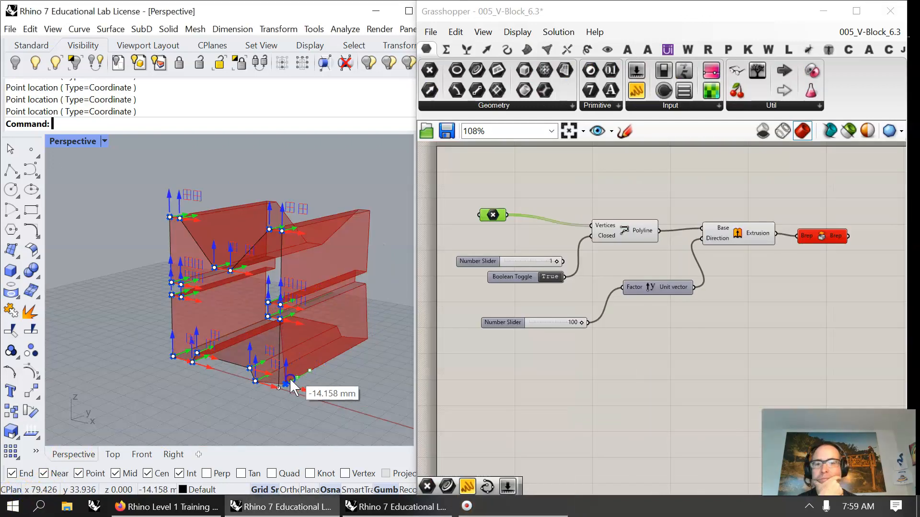
{"action": "left_click_drag", "start_coordinate": [289, 386], "coordinate": [316, 453]}
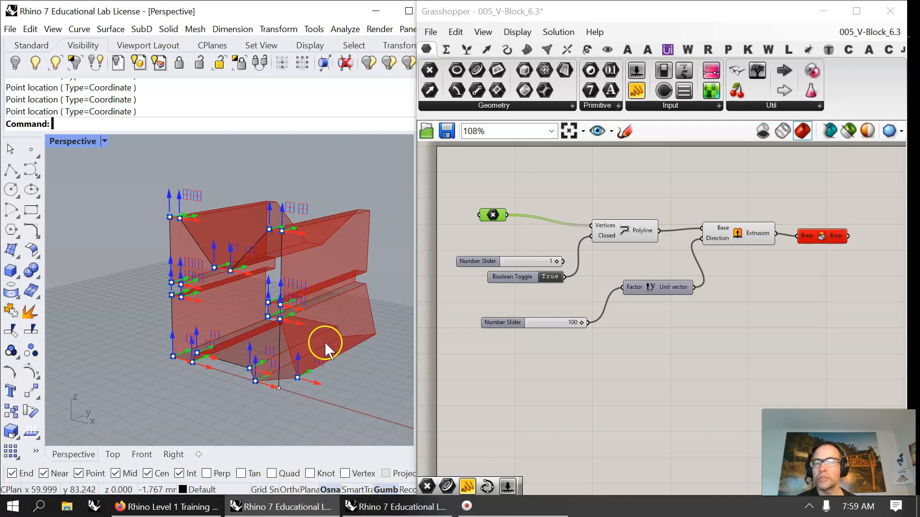
{"action": "left_click", "coordinate": [493, 216]}
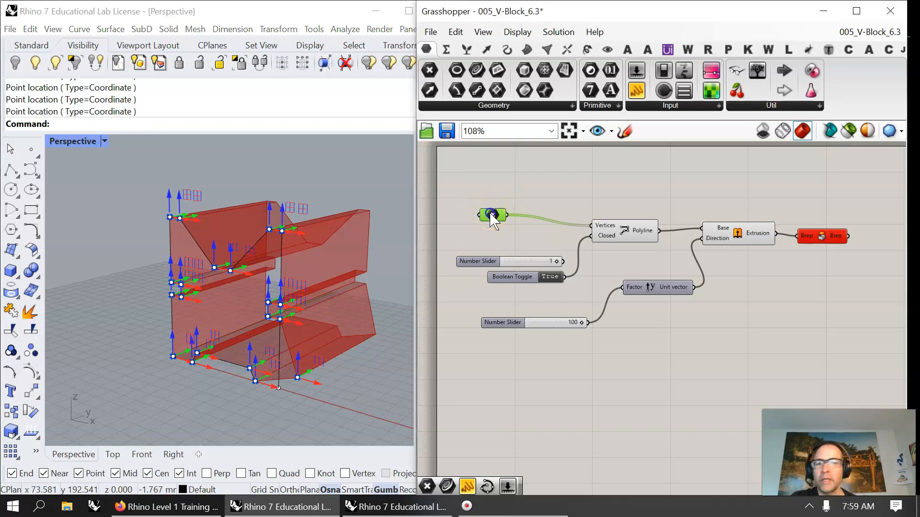
{"action": "left_click_drag", "start_coordinate": [309, 374], "coordinate": [312, 315]}
{"action": "left_click_drag", "start_coordinate": [293, 233], "coordinate": [336, 181]}
- Delete the Brep parameter following the Extrusion component and hide the closed profile curve in Rhino
{"action": "left_click", "coordinate": [837, 237]}
{"action": "key", "text": "Delete"}
{"action": "right_click_drag", "start_coordinate": [292, 335], "coordinate": [236, 352]}
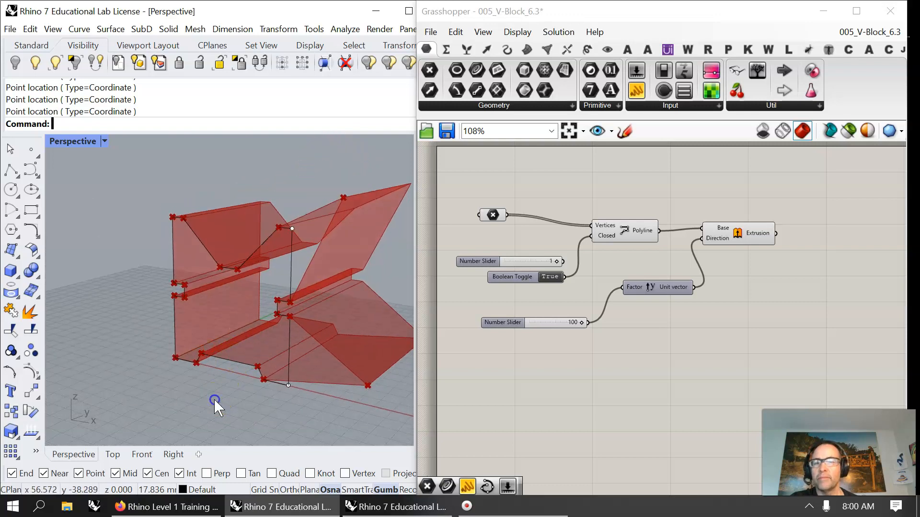
{"action": "left_click", "coordinate": [295, 277]}
{"action": "left_click", "coordinate": [317, 310]}
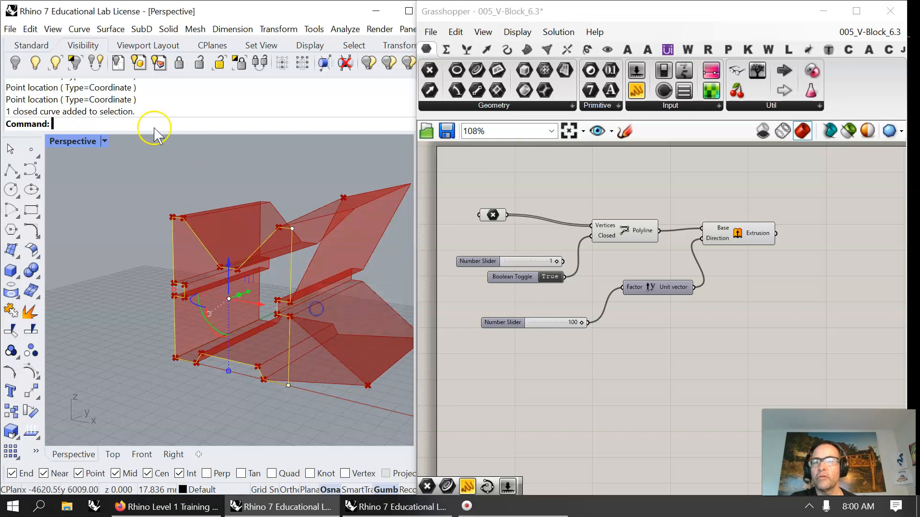
{"action": "key", "text": "ctrl+h"}
- Reselect the Point parameter and move the opposite bottom corner and a side-slot point outward, and a top point upward
{"action": "mouse_move", "coordinate": [274, 404]}
{"action": "right_mouse_down"}
{"action": "mouse_move", "coordinate": [294, 412]}
{"action": "mouse_move", "coordinate": [368, 345]}
{"action": "right_mouse_up"}
{"action": "left_click", "coordinate": [495, 217]}
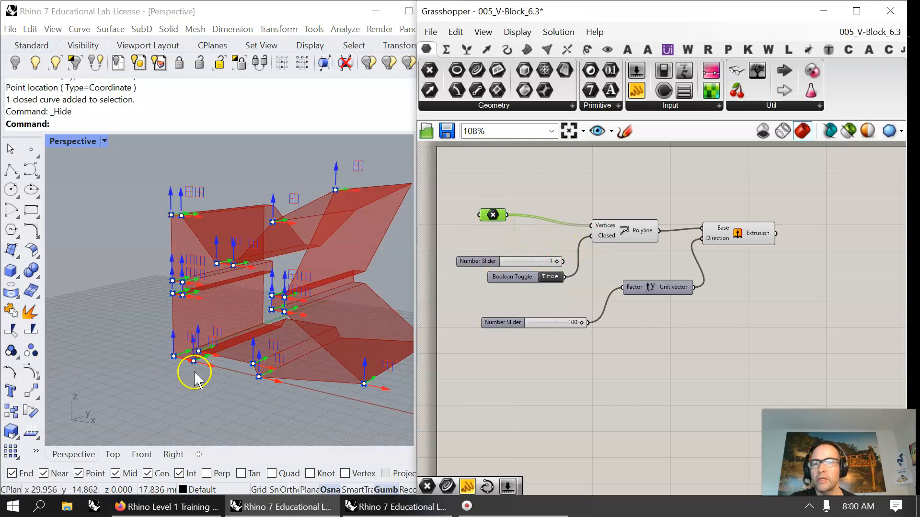
{"action": "left_click_drag", "start_coordinate": [183, 357], "coordinate": [144, 350]}
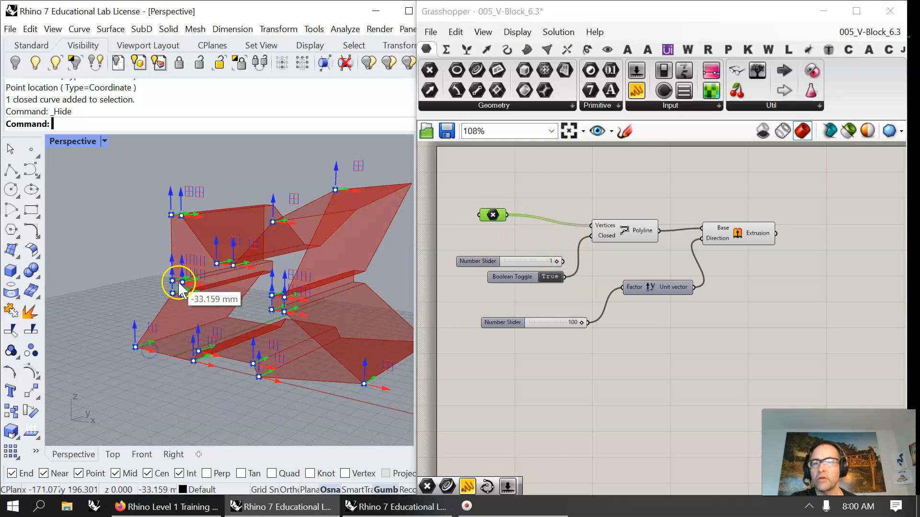
{"action": "left_click_drag", "start_coordinate": [200, 298], "coordinate": [133, 311]}
{"action": "right_click_drag", "start_coordinate": [254, 304], "coordinate": [246, 336]}
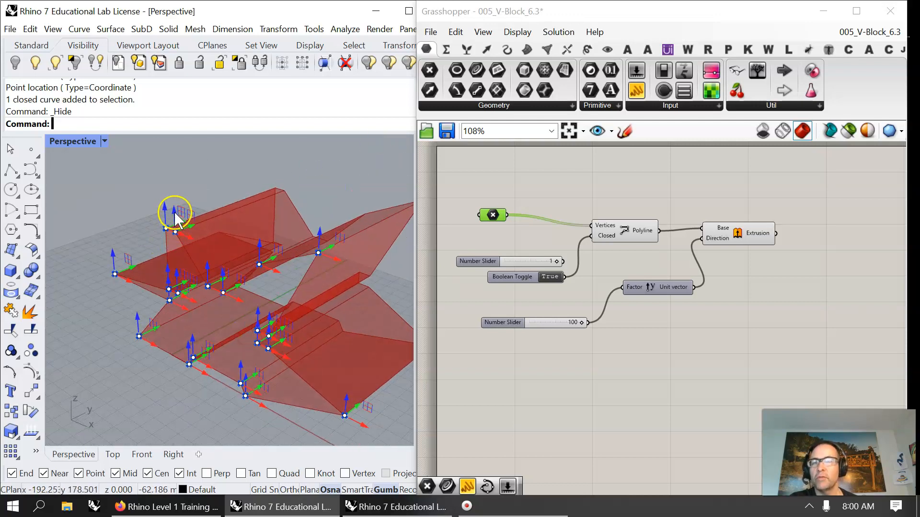
{"action": "left_click_drag", "start_coordinate": [175, 213], "coordinate": [173, 185]}
- Try undoing the Grasshopper point moves from Rhino, redo the undone changes and clear the selection
{"action": "key", "text": "ctrl+z"}
{"action": "key", "text": "ctrl+z"}
{"action": "key", "text": "ctrl+z"}
{"action": "key", "text": "ctrl+z"}
{"action": "key", "text": "ctrl+z"}
{"action": "key", "text": "ctrl+z"}
{"action": "key", "text": "ctrl+z"}
{"action": "key", "text": "ctrl+z"}
{"action": "key", "text": "ctrl+y"}
{"action": "key", "text": "ctrl+y"}
{"action": "key", "text": "ctrl+y"}
{"action": "key", "text": "ctrl+y"}
{"action": "key", "text": "ctrl+y"}
{"action": "key", "text": "ctrl+y"}
{"action": "key", "text": "ctrl+y"}
{"action": "key", "text": "ctrl+y"}
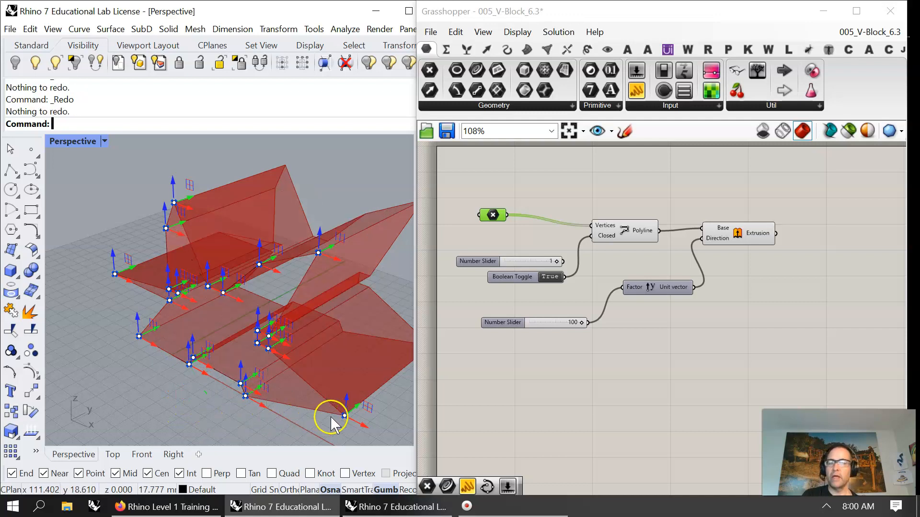
{"action": "left_click", "coordinate": [511, 378]}
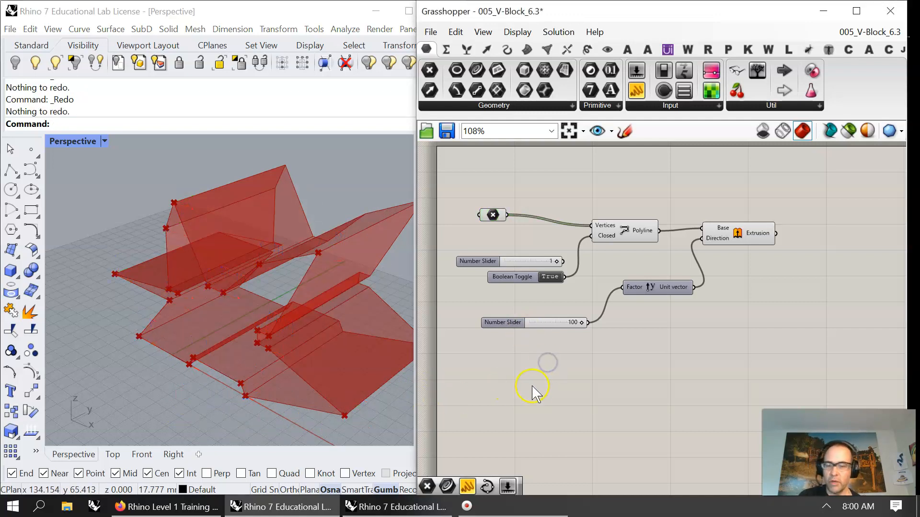
{"action": "left_click", "coordinate": [372, 418]}
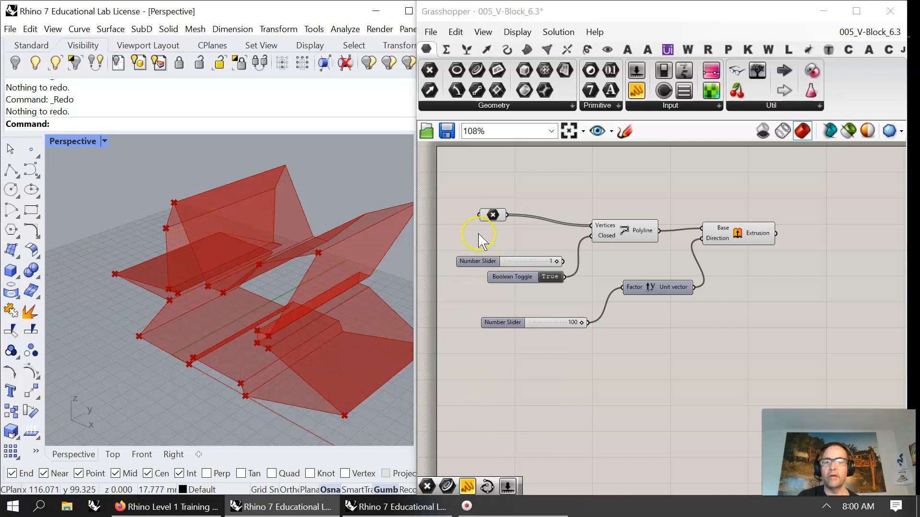
- Move the displaced bottom corner point of the Point parameter again, try undoing the move, and redo the Rhino changes
{"action": "left_click", "coordinate": [493, 216]}
{"action": "left_click_drag", "start_coordinate": [356, 404], "coordinate": [344, 407]}
{"action": "key", "text": "ctrl+z"}
{"action": "key", "text": "ctrl+z"}
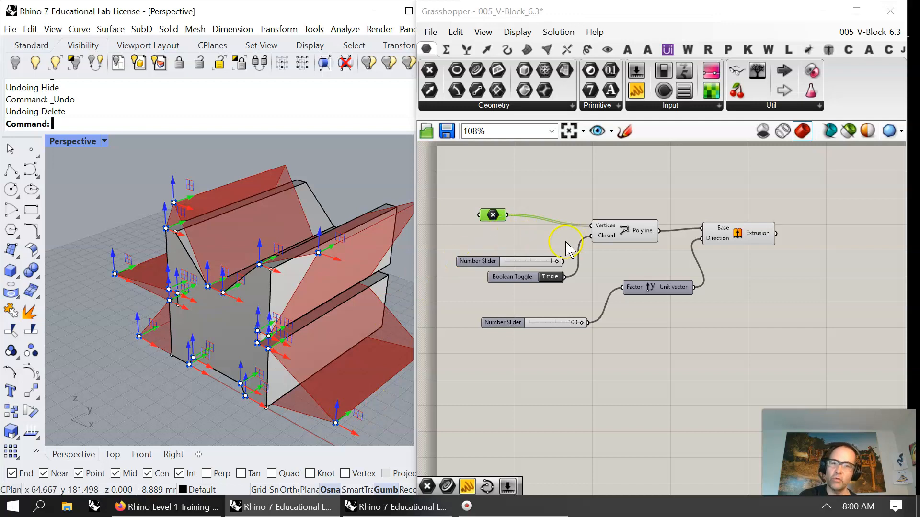
{"action": "key", "text": "ctrl+y"}
{"action": "key", "text": "ctrl+y"}
{"action": "key", "text": "ctrl+y"}
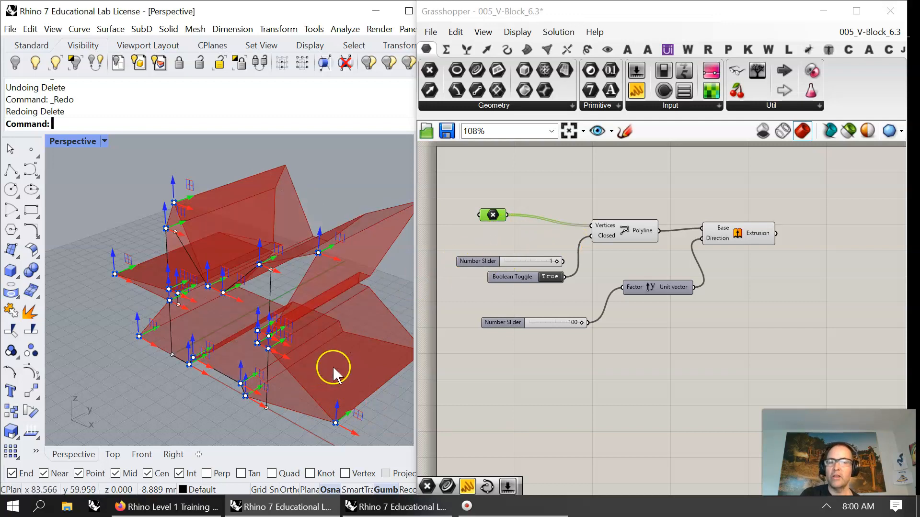
- Pull the displaced bottom corner points and the displaced side-slot point of the Point parameter back inward
{"action": "left_click_drag", "start_coordinate": [349, 415], "coordinate": [325, 415]}
{"action": "right_click_drag", "start_coordinate": [325, 416], "coordinate": [367, 376]}
{"action": "left_click_drag", "start_coordinate": [360, 360], "coordinate": [332, 361]}
{"action": "right_click_drag", "start_coordinate": [332, 361], "coordinate": [306, 416]}
{"action": "left_click_drag", "start_coordinate": [125, 292], "coordinate": [208, 303]}
{"action": "left_click_drag", "start_coordinate": [158, 360], "coordinate": [179, 353]}
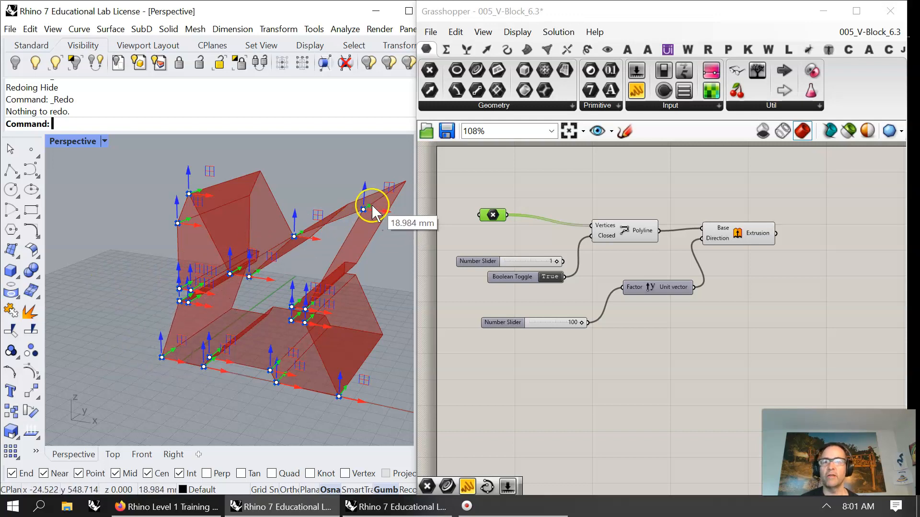
- Adjust the positions of the two outer top points of the Point parameter
{"action": "left_click_drag", "start_coordinate": [388, 188], "coordinate": [388, 187]}
{"action": "left_click_drag", "start_coordinate": [389, 220], "coordinate": [368, 219]}
{"action": "right_click_drag", "start_coordinate": [309, 289], "coordinate": [340, 270]}
{"action": "left_click_drag", "start_coordinate": [201, 165], "coordinate": [237, 178]}
- Shift the Point parameter on the canvas and add a Construct Point component ahead of it
{"action": "right_click_drag", "start_coordinate": [494, 237], "coordinate": [624, 247]}
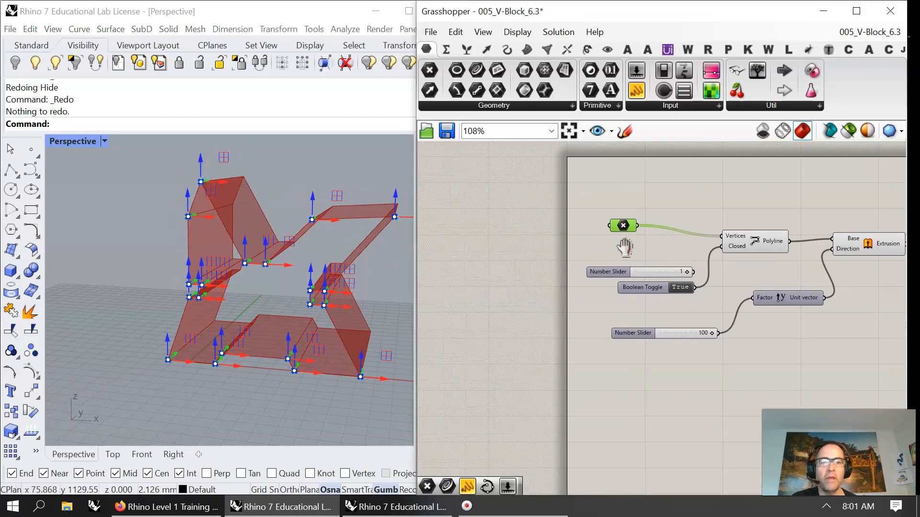
{"action": "left_click_drag", "start_coordinate": [623, 226], "coordinate": [608, 228]}
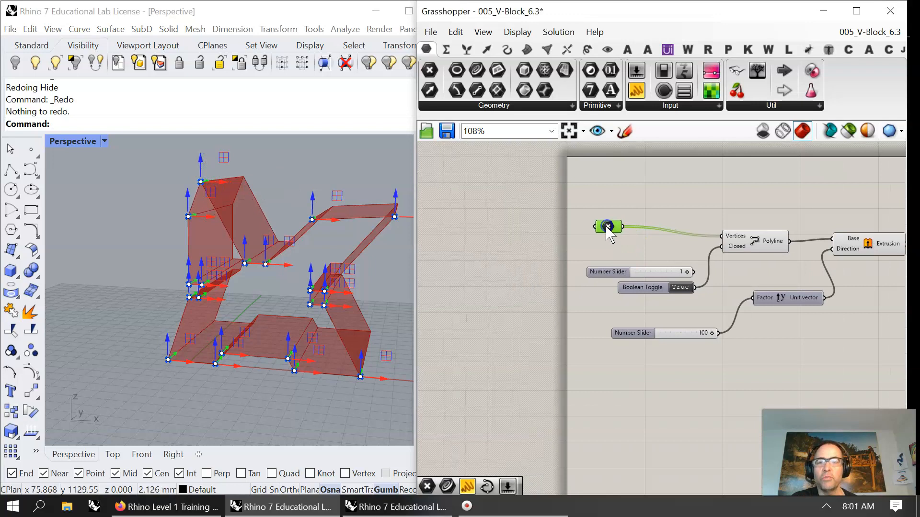
{"action": "right_click_drag", "start_coordinate": [605, 235], "coordinate": [623, 252]}
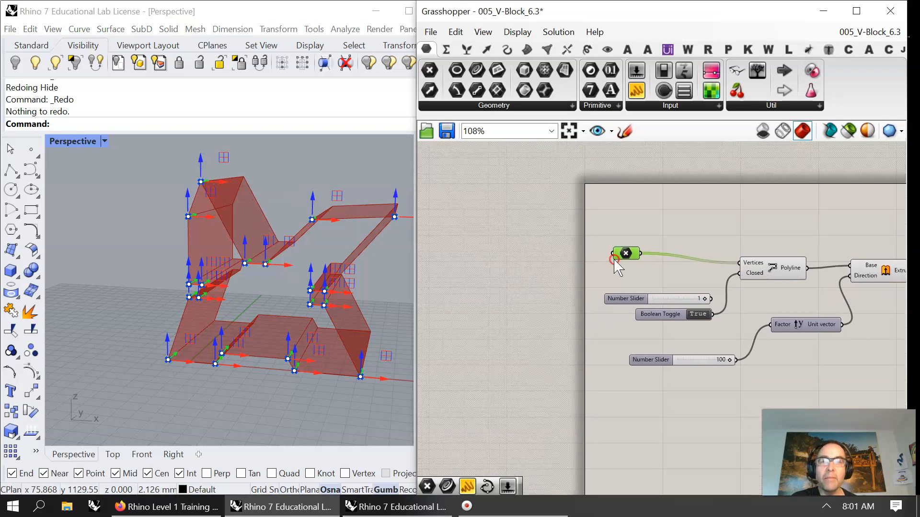
{"action": "left_click", "coordinate": [486, 50]}
{"action": "left_click_drag", "start_coordinate": [611, 75], "coordinate": [527, 218]}
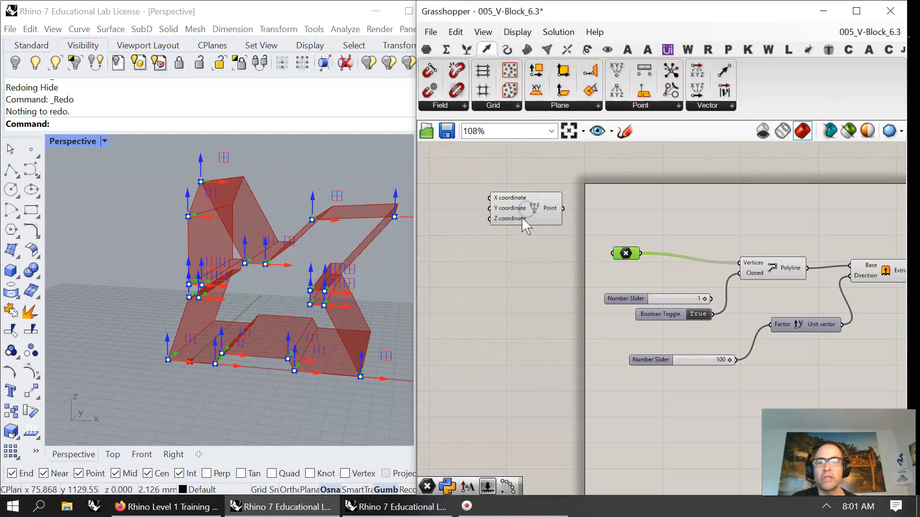
- Move the highest point of the Point parameter slightly in the Rhino view
{"action": "left_click_drag", "start_coordinate": [201, 181], "coordinate": [200, 181]}
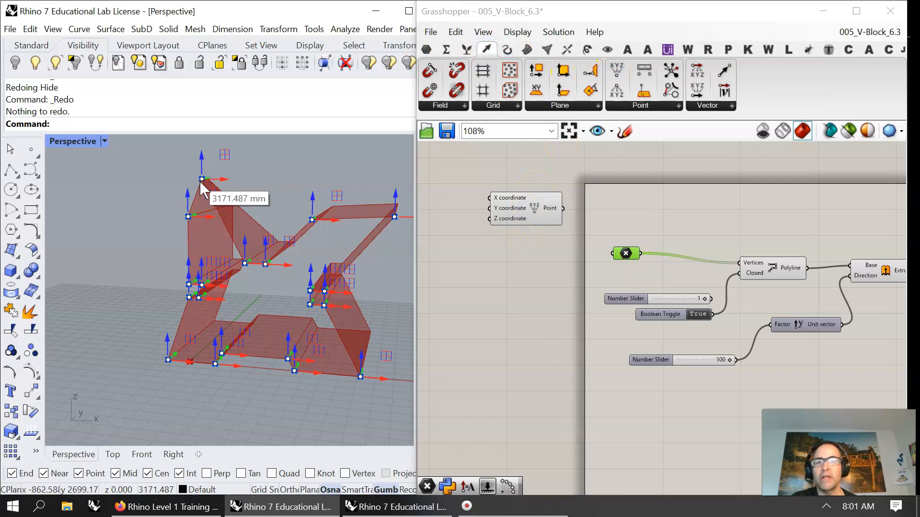
{"action": "left_click", "coordinate": [589, 271]}
{"action": "left_click", "coordinate": [168, 362]}
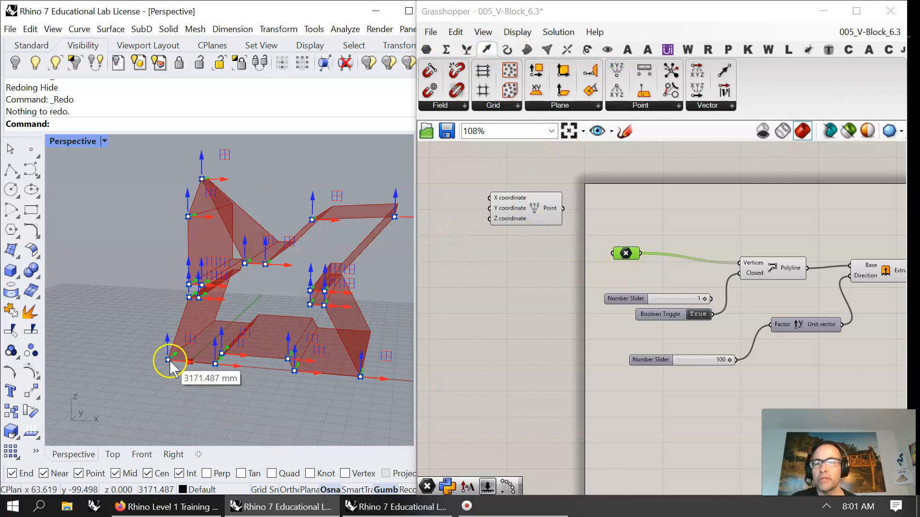
- Add a List Item component above the polyline and connect the Point parameter to its List input
{"action": "left_click_drag", "start_coordinate": [625, 253], "coordinate": [619, 246]}
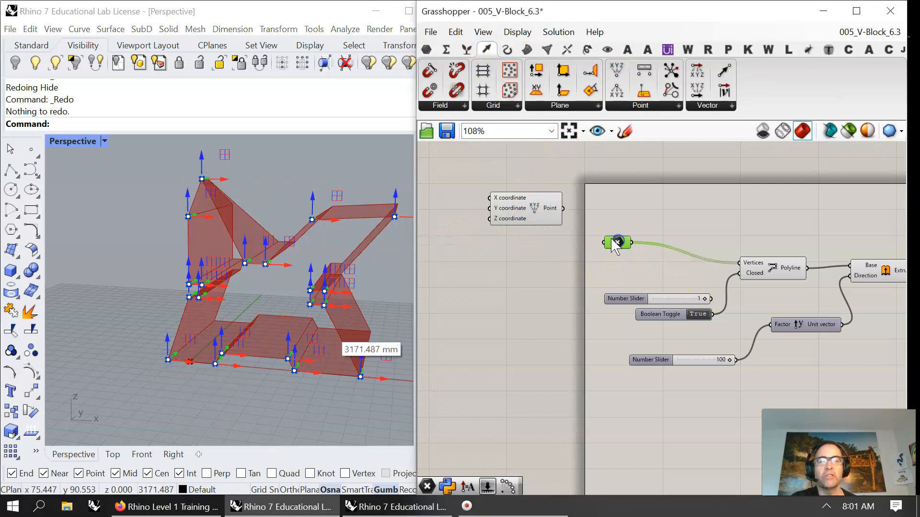
{"action": "left_click", "coordinate": [466, 50]}
{"action": "left_click_drag", "start_coordinate": [448, 76], "coordinate": [721, 194]}
{"action": "left_click_drag", "start_coordinate": [632, 243], "coordinate": [706, 206]}
{"action": "scroll", "coordinate": [719, 200], "scroll_direction": "up", "scroll_amount": 3}
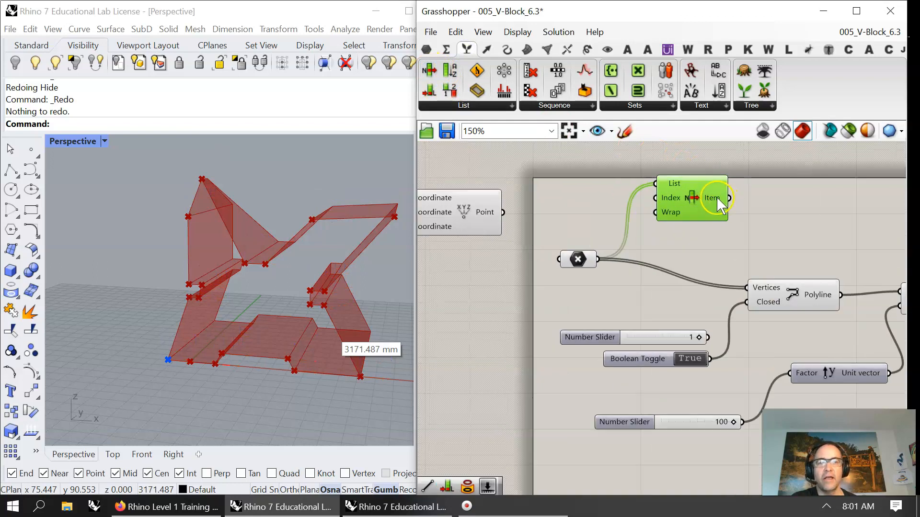
- Add two extra outputs, +1 and +2, to the List Item component
{"action": "scroll", "coordinate": [716, 203], "scroll_direction": "up", "scroll_amount": 3}
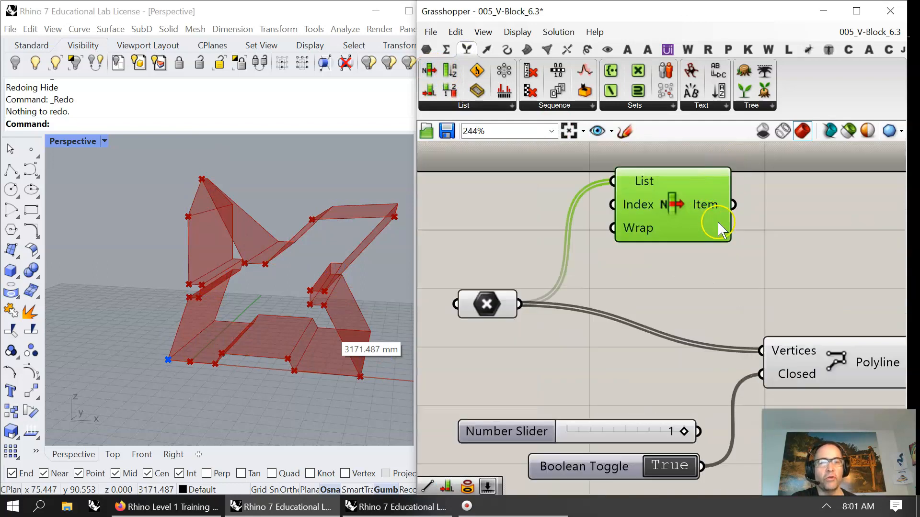
{"action": "scroll", "coordinate": [718, 223], "scroll_direction": "up", "scroll_amount": 4}
{"action": "left_click", "coordinate": [657, 257]}
{"action": "left_click", "coordinate": [654, 259]}
{"action": "right_click_drag", "start_coordinate": [685, 223], "coordinate": [770, 238]}
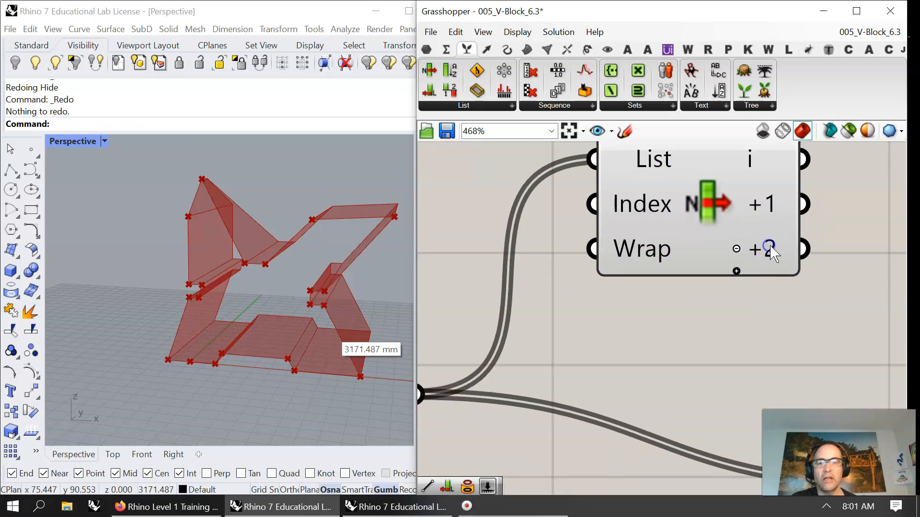
- Add a Point parameter after the List Item component and wire the list outputs to it in turn to preview individual points
{"action": "scroll", "coordinate": [754, 329], "scroll_direction": "down", "scroll_amount": 3}
{"action": "left_click", "coordinate": [428, 49]}
{"action": "left_click", "coordinate": [432, 69]}
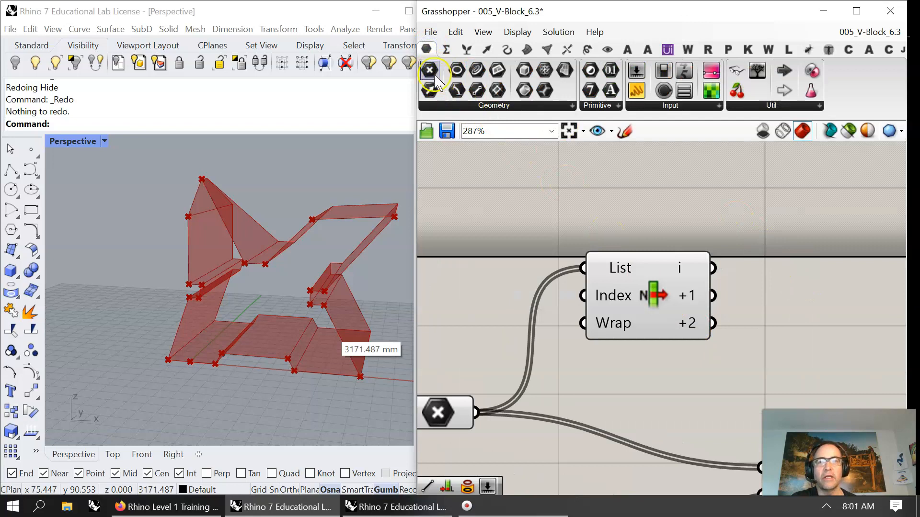
{"action": "left_click", "coordinate": [757, 284]}
{"action": "left_click_drag", "start_coordinate": [738, 286], "coordinate": [736, 287]}
{"action": "left_click", "coordinate": [780, 296]}
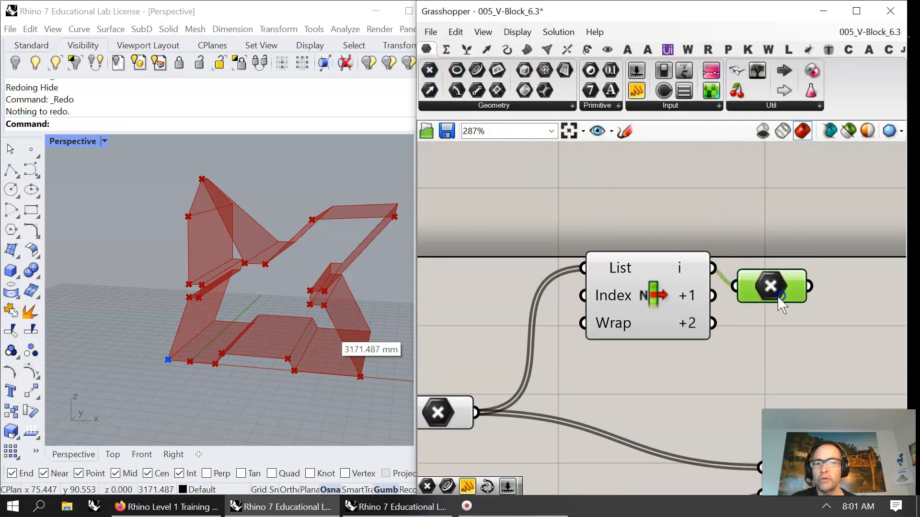
{"action": "left_click_drag", "start_coordinate": [714, 324], "coordinate": [794, 300]}
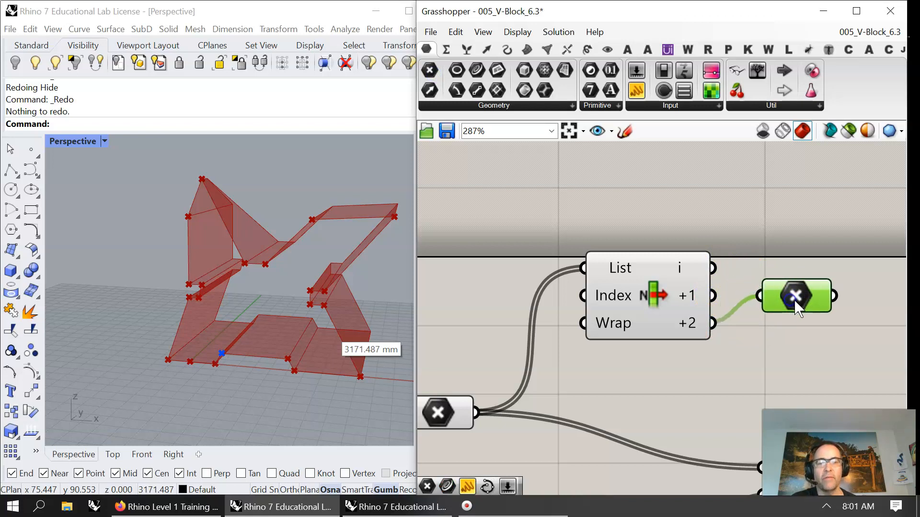
{"action": "scroll", "coordinate": [628, 357], "scroll_direction": "down", "scroll_amount": 3}
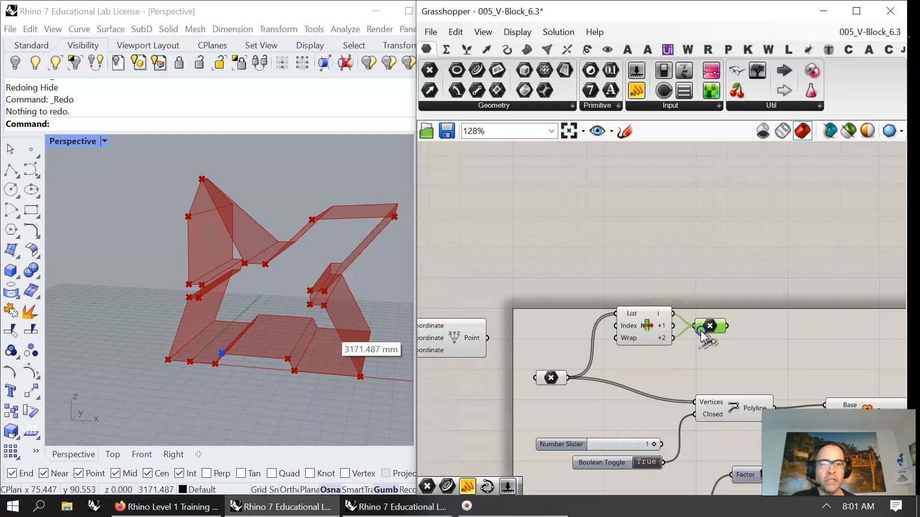
- Connect the Construct Point output to the List Item's List input in place of the picked points, and shift their Point parameter
{"action": "left_click_drag", "start_coordinate": [487, 339], "coordinate": [616, 314]}
{"action": "left_click_drag", "start_coordinate": [555, 376], "coordinate": [562, 383]}
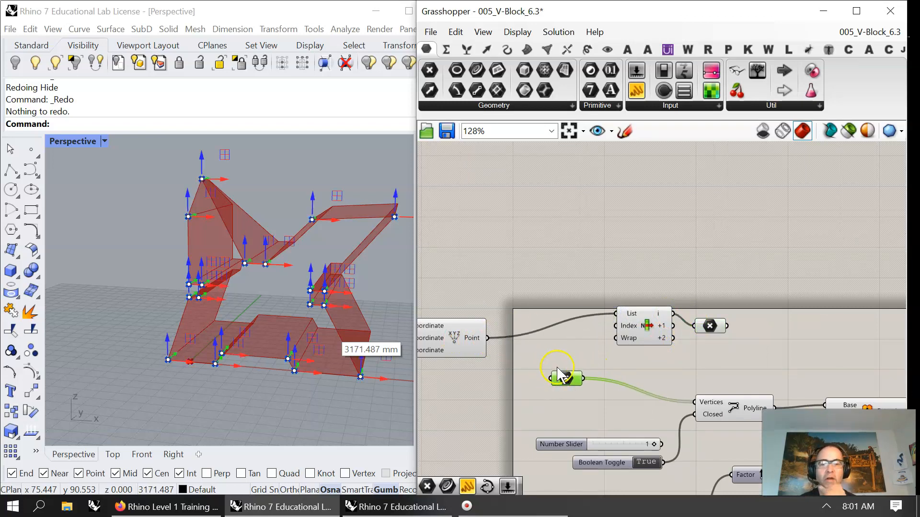
{"action": "right_click_drag", "start_coordinate": [550, 354], "coordinate": [637, 345]}
{"action": "right_click_drag", "start_coordinate": [464, 379], "coordinate": [565, 386]}
- Create a number slider from the value 2 and place it beside the Construct Point component's coordinate inputs
{"action": "left_click", "coordinate": [488, 334]}
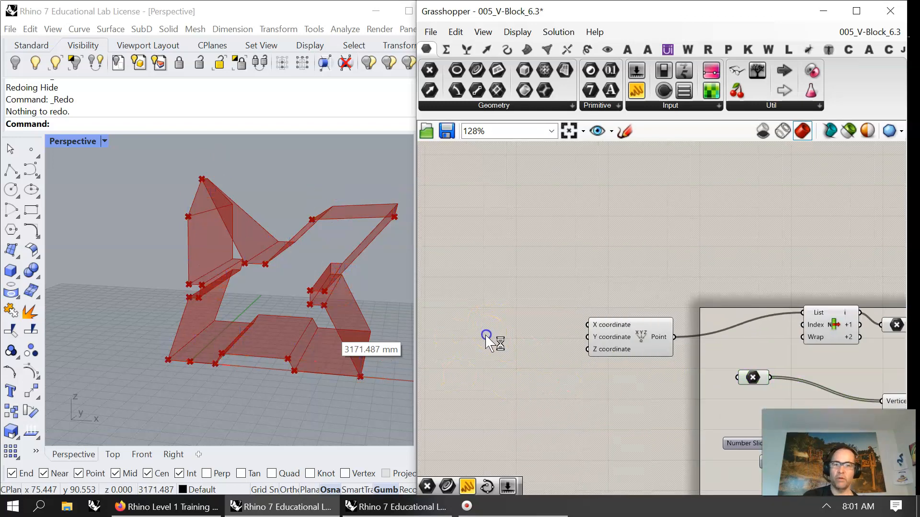
{"action": "double_click", "coordinate": [487, 334]}
{"action": "type", "text": "2"}
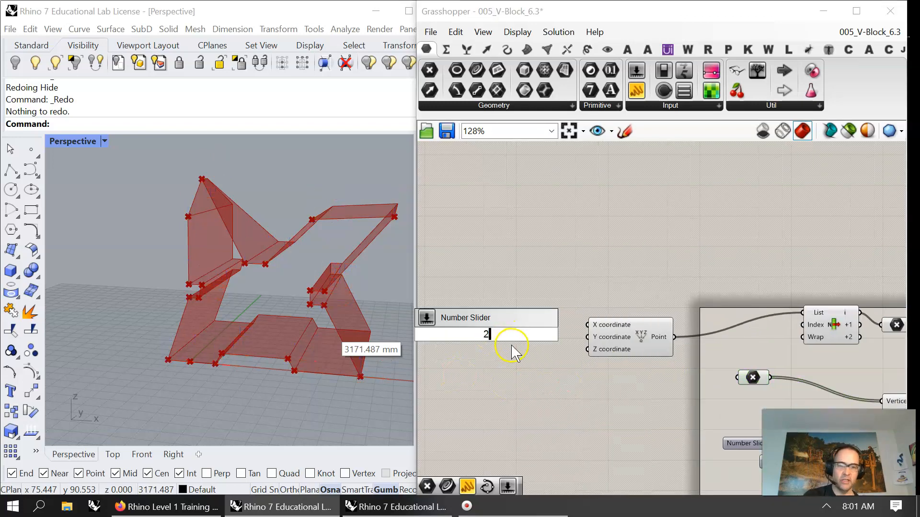
{"action": "key", "text": "Return"}
{"action": "left_click_drag", "start_coordinate": [533, 331], "coordinate": [528, 357]}
- Make two copies of the number slider and wire sliders to the Y and Z coordinate inputs of Construct Point
{"action": "key", "text": "ctrl+c"}
{"action": "key", "text": "ctrl+v"}
{"action": "key", "text": "ctrl+v"}
{"action": "left_click_drag", "start_coordinate": [556, 327], "coordinate": [604, 338]}
{"action": "left_click_drag", "start_coordinate": [558, 359], "coordinate": [591, 350]}
- Rearrange the List Item component and the two Point parameters to tidy the spacing ahead of the polyline
{"action": "right_click_drag", "start_coordinate": [745, 356], "coordinate": [607, 333]}
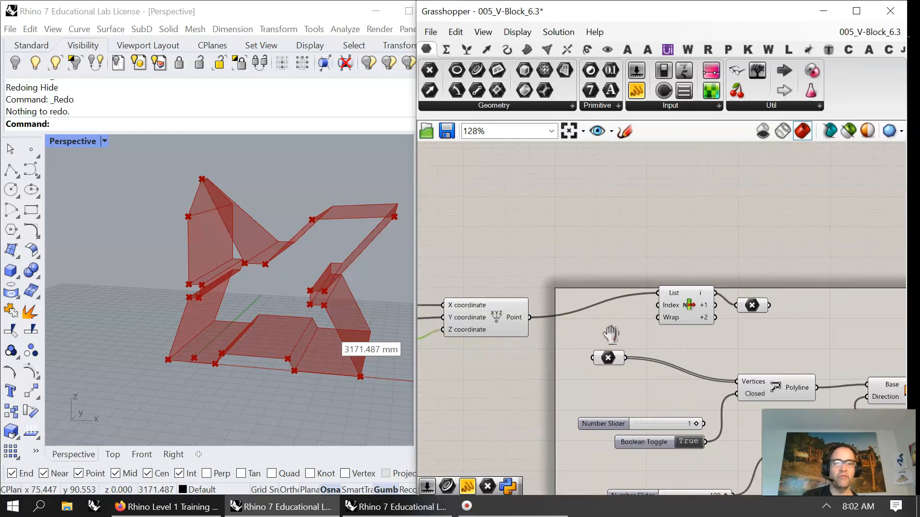
{"action": "left_click", "coordinate": [616, 356]}
{"action": "left_click_drag", "start_coordinate": [613, 353], "coordinate": [654, 360]}
{"action": "left_click_drag", "start_coordinate": [689, 312], "coordinate": [620, 316]}
{"action": "left_click_drag", "start_coordinate": [748, 299], "coordinate": [681, 317]}
{"action": "left_click_drag", "start_coordinate": [754, 304], "coordinate": [691, 316]}
{"action": "left_click_drag", "start_coordinate": [658, 358], "coordinate": [695, 359]}
- Add a Cull Index component near the polyline and connect the picked-points parameter to its List input
{"action": "right_click_drag", "start_coordinate": [668, 368], "coordinate": [549, 332]}
{"action": "left_click", "coordinate": [466, 52]}
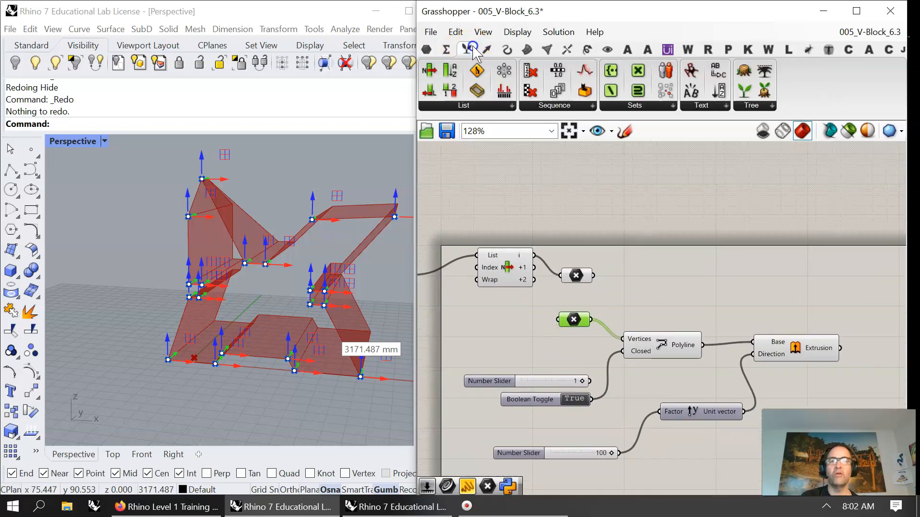
{"action": "left_click", "coordinate": [546, 105]}
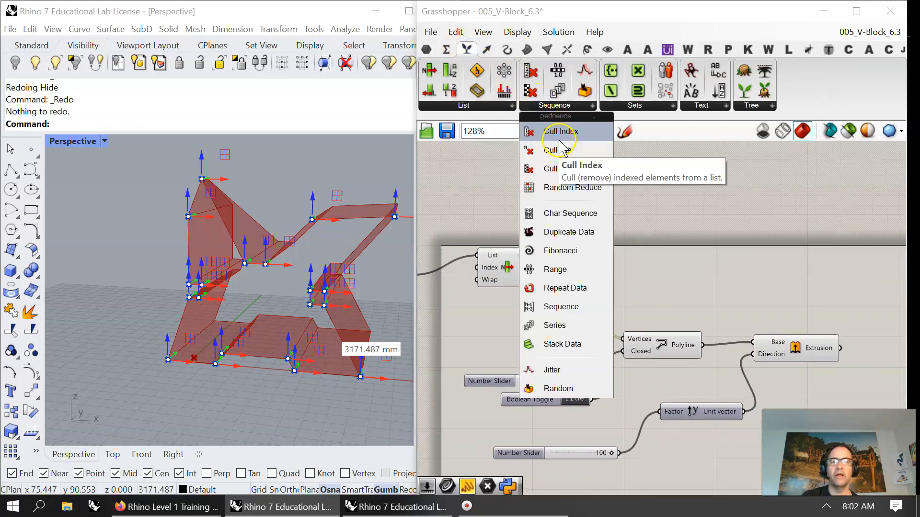
{"action": "left_click_drag", "start_coordinate": [558, 131], "coordinate": [695, 262]}
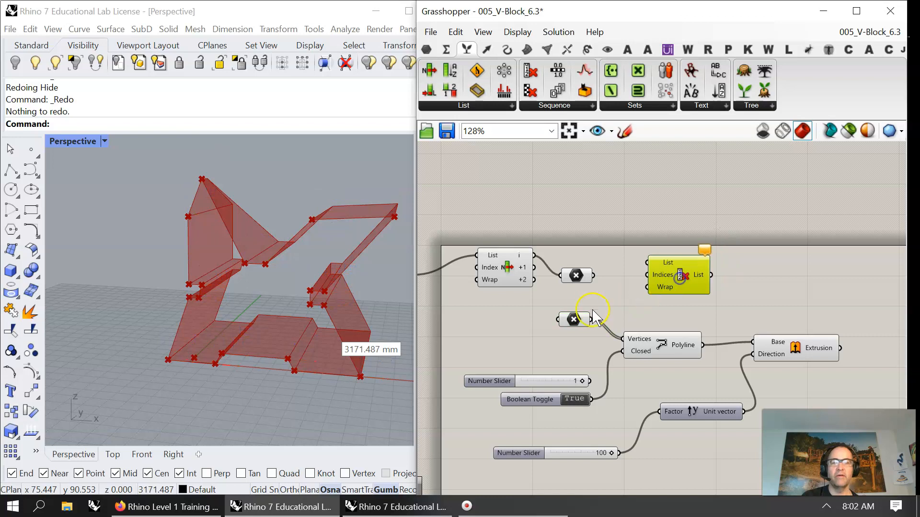
{"action": "left_click_drag", "start_coordinate": [592, 320], "coordinate": [666, 298]}
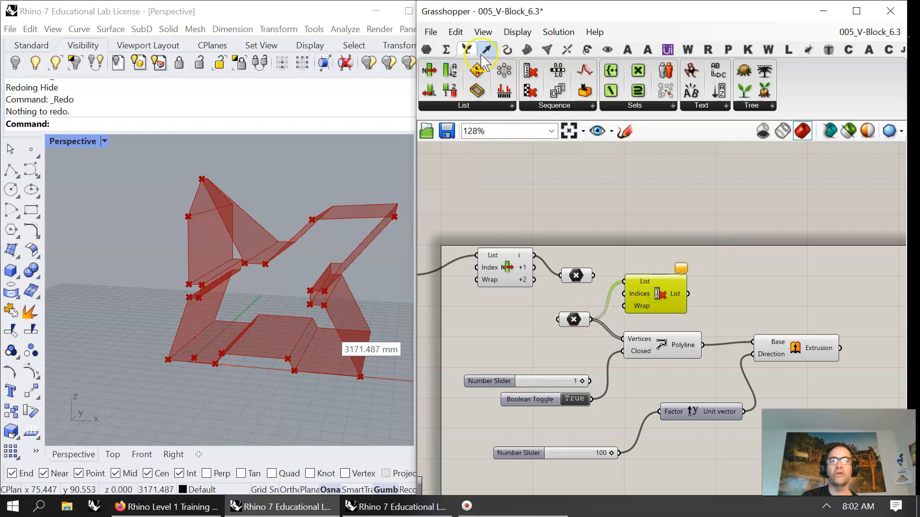
- Add a Merge component and wire in the List Item's point as the first input and the Cull Index list as the second
{"action": "left_click", "coordinate": [757, 106]}
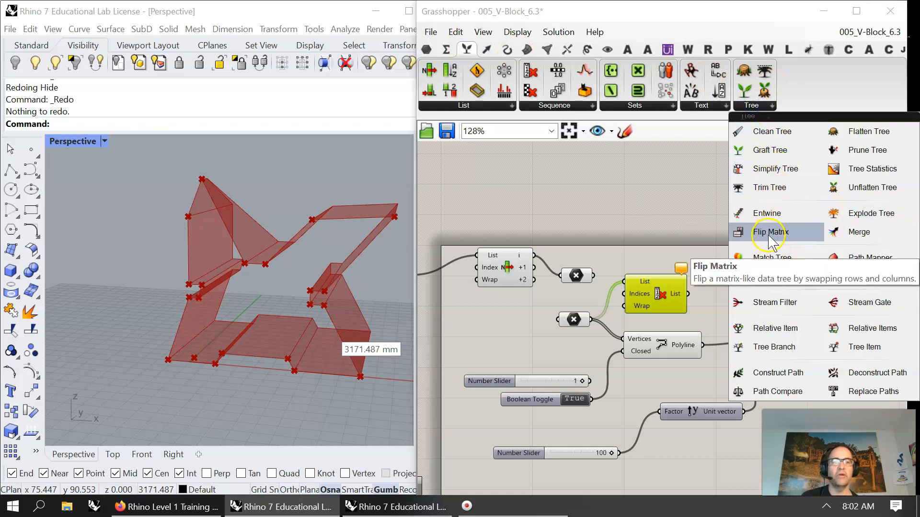
{"action": "left_click", "coordinate": [831, 232]}
{"action": "left_click", "coordinate": [728, 245]}
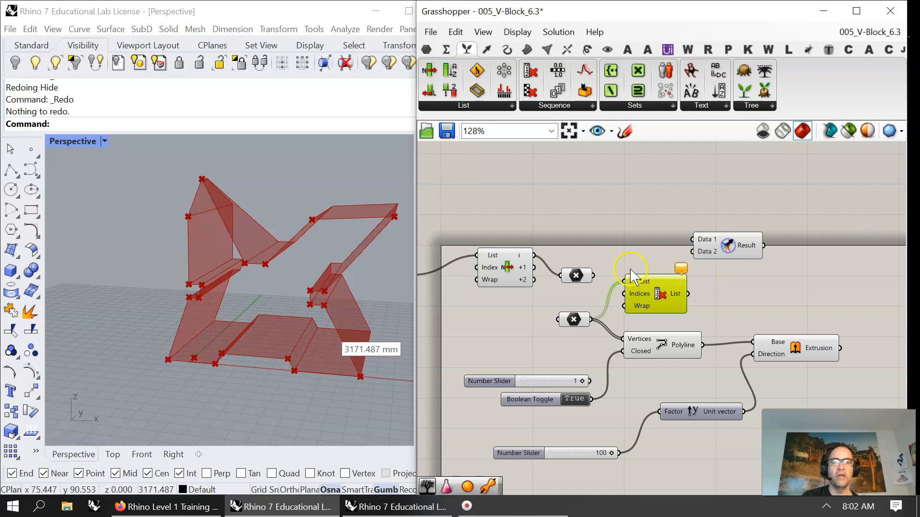
{"action": "left_click_drag", "start_coordinate": [595, 278], "coordinate": [679, 239]}
{"action": "left_click_drag", "start_coordinate": [687, 294], "coordinate": [775, 256]}
{"action": "left_click_drag", "start_coordinate": [679, 296], "coordinate": [664, 309]}
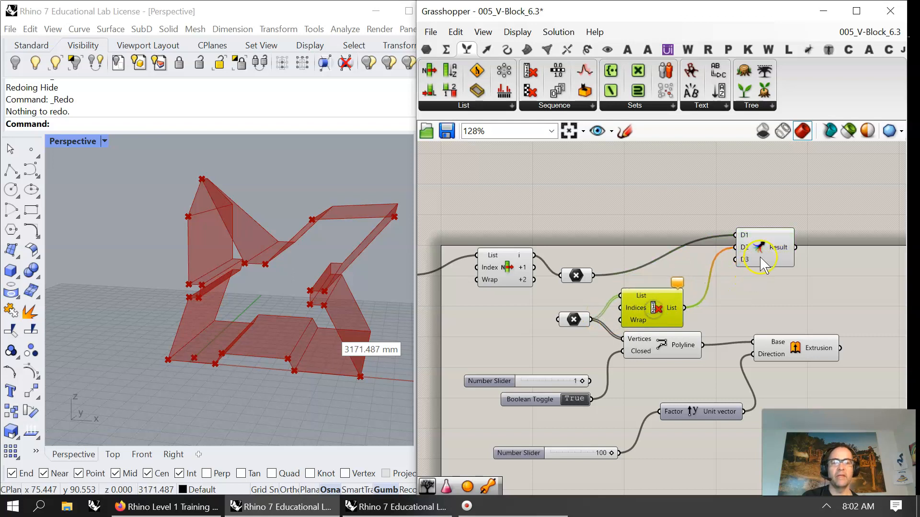
- Create a number slider from the value 0 and connect it to the Cull Index component's Indices input
{"action": "mouse_move", "coordinate": [633, 317]}
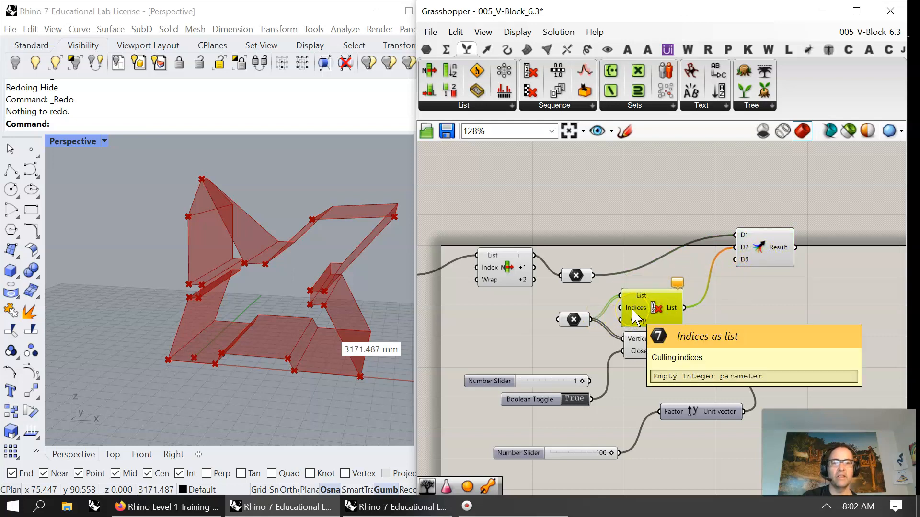
{"action": "double_click", "coordinate": [496, 324]}
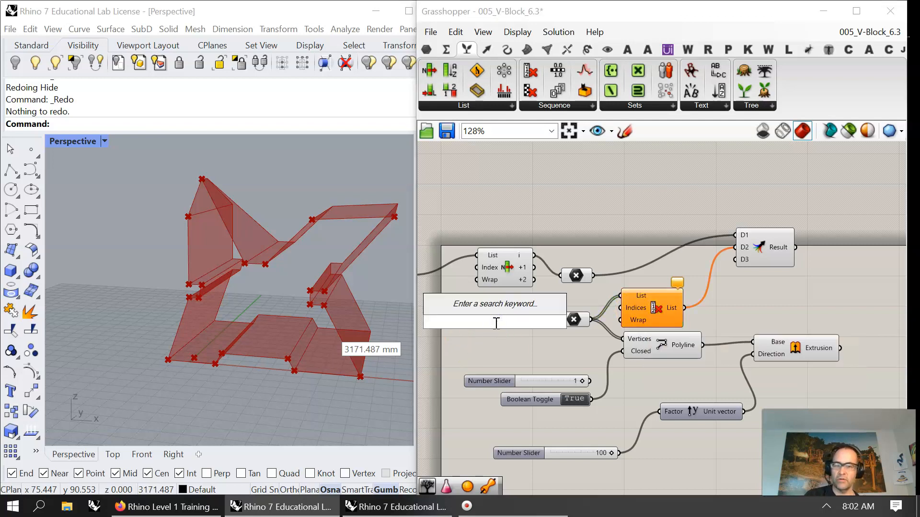
{"action": "type", "text": "0"}
{"action": "key", "text": "Return"}
{"action": "mouse_move", "coordinate": [547, 324]}
{"action": "left_mouse_down"}
{"action": "mouse_move", "coordinate": [524, 327]}
{"action": "mouse_move", "coordinate": [559, 320]}
{"action": "left_mouse_up"}
{"action": "left_click", "coordinate": [665, 308]}
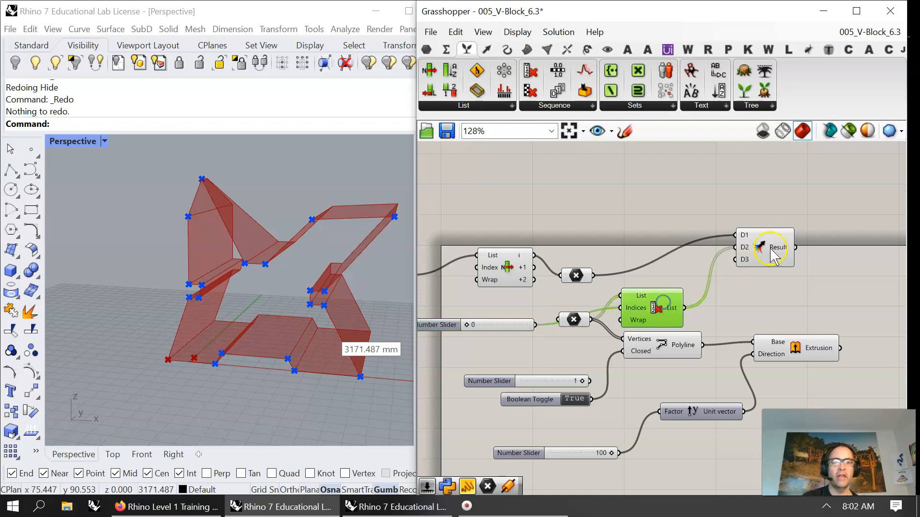
- Feed the Merge result into the Polyline's Vertices in place of the picked points and set the X coordinate slider to 3
{"action": "left_click", "coordinate": [774, 251]}
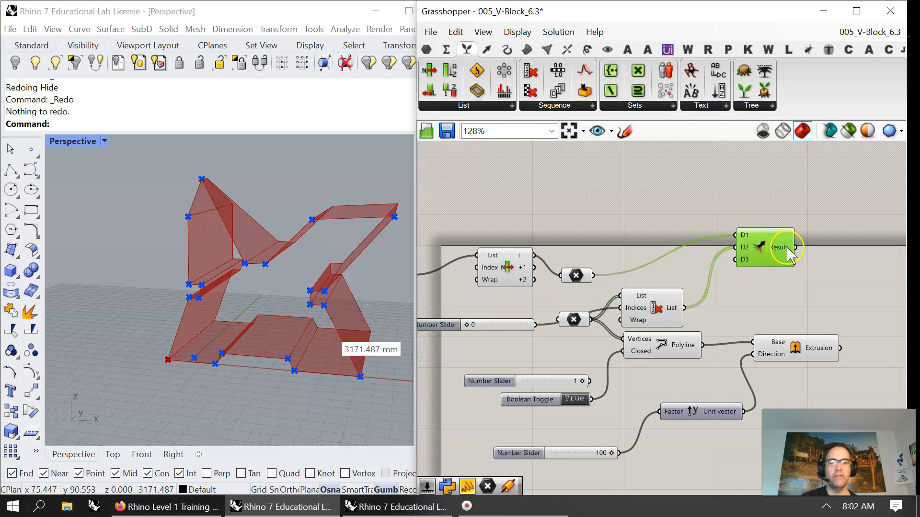
{"action": "left_click_drag", "start_coordinate": [794, 248], "coordinate": [644, 302]}
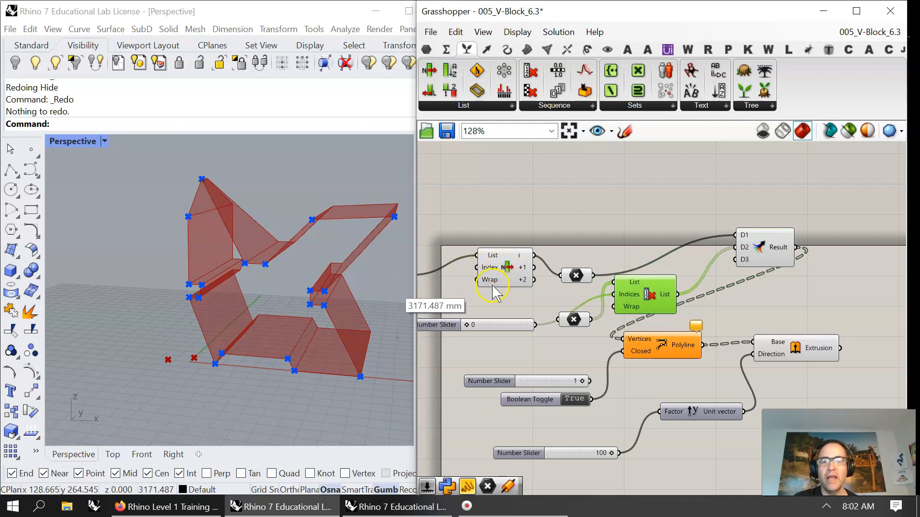
{"action": "right_click_drag", "start_coordinate": [492, 292], "coordinate": [750, 285]}
{"action": "mouse_move", "coordinate": [489, 258]}
{"action": "left_mouse_down"}
{"action": "mouse_move", "coordinate": [518, 253]}
{"action": "mouse_move", "coordinate": [499, 252]}
{"action": "left_mouse_up"}
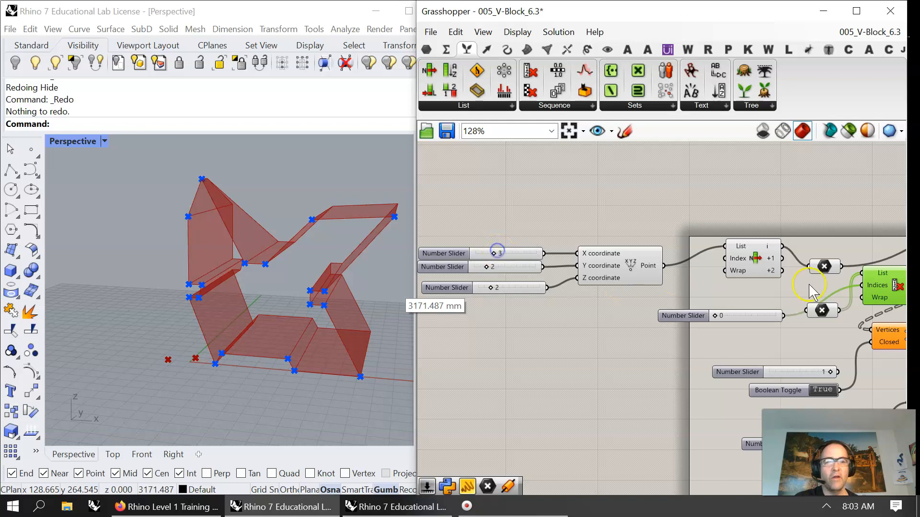
- Flatten the Result output of the Merge component
{"action": "right_click_drag", "start_coordinate": [810, 287], "coordinate": [556, 273]}
{"action": "right_click", "coordinate": [727, 234]}
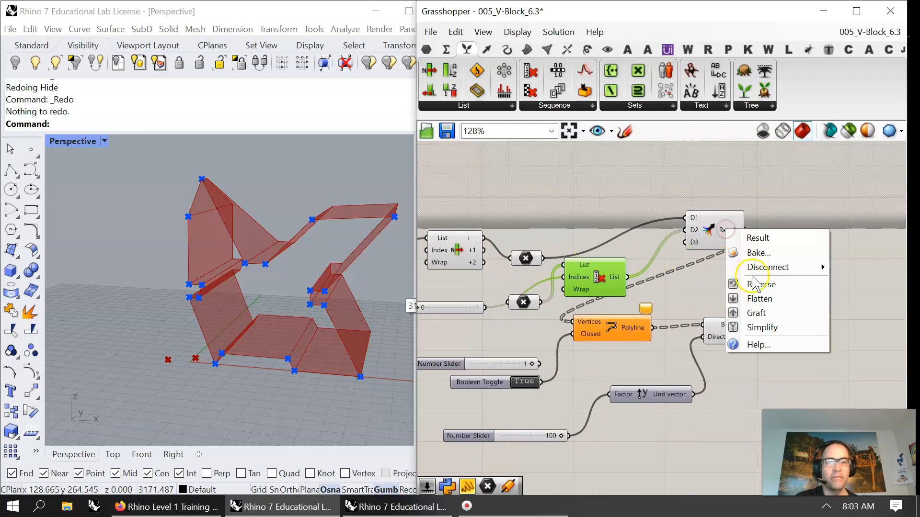
{"action": "left_click", "coordinate": [759, 299]}
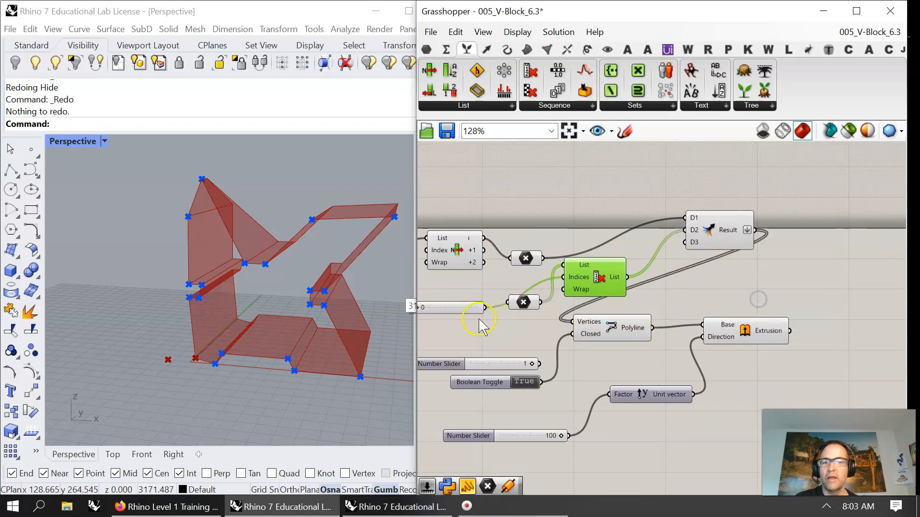
- Set the Construct Point sliders to X 0, Y 6 and Z 7
{"action": "right_click_drag", "start_coordinate": [486, 312], "coordinate": [769, 319]}
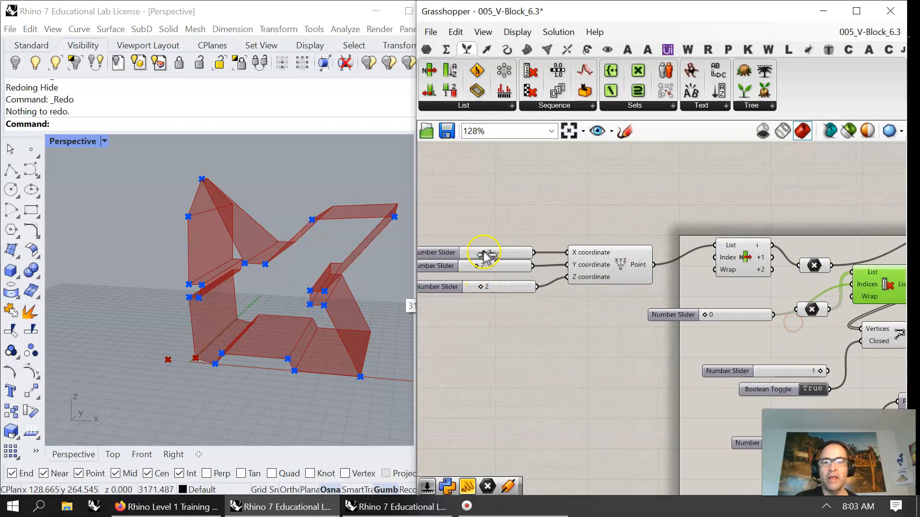
{"action": "left_click_drag", "start_coordinate": [492, 253], "coordinate": [509, 285]}
{"action": "scroll", "coordinate": [596, 283], "scroll_direction": "down", "scroll_amount": 3}
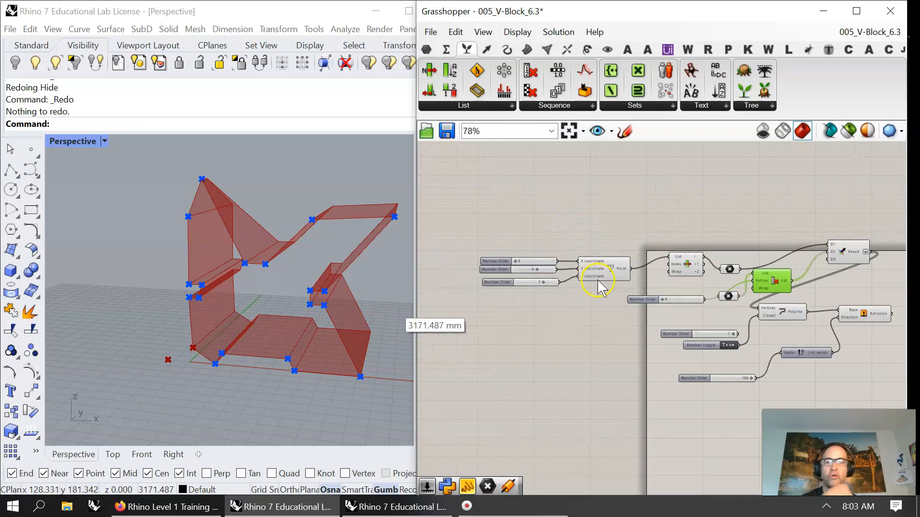
- Move the Cull Index component, its picked-points parameter and its index slider above the List Item component
{"action": "right_click_drag", "start_coordinate": [637, 344], "coordinate": [536, 360]}
{"action": "scroll", "coordinate": [630, 320], "scroll_direction": "up", "scroll_amount": 3}
{"action": "left_click_drag", "start_coordinate": [700, 302], "coordinate": [728, 206]}
{"action": "left_click_drag", "start_coordinate": [646, 316], "coordinate": [653, 184]}
{"action": "left_click_drag", "start_coordinate": [563, 320], "coordinate": [609, 211]}
{"action": "right_click_drag", "start_coordinate": [527, 342], "coordinate": [697, 327]}
{"action": "scroll", "coordinate": [686, 330], "scroll_direction": "down", "scroll_amount": 2}
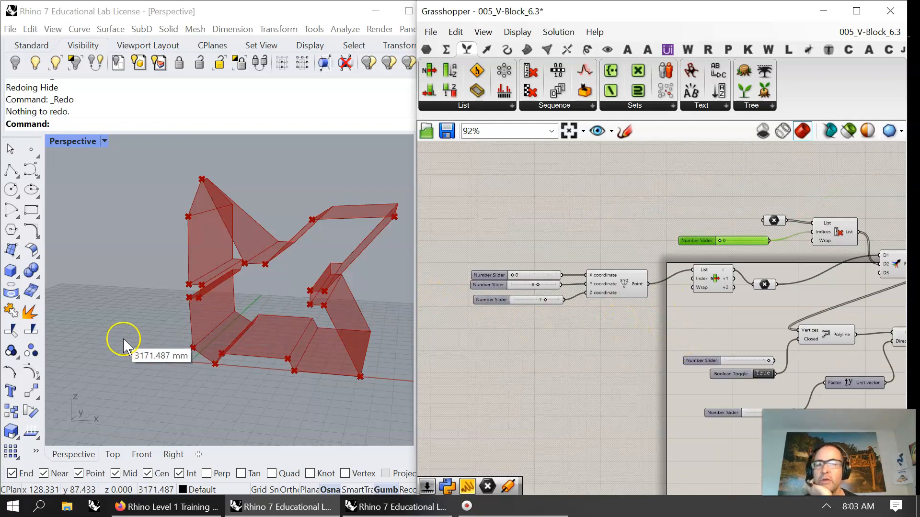
- Switch to Rhino, show the hidden V-block profile curve and select it
{"action": "scroll", "coordinate": [126, 337], "scroll_direction": "down", "scroll_amount": 5}
{"action": "scroll", "coordinate": [613, 302], "scroll_direction": "up", "scroll_amount": 3}
{"action": "right_click_drag", "start_coordinate": [538, 349], "coordinate": [598, 362]}
{"action": "scroll", "coordinate": [600, 337], "scroll_direction": "down", "scroll_amount": 3}
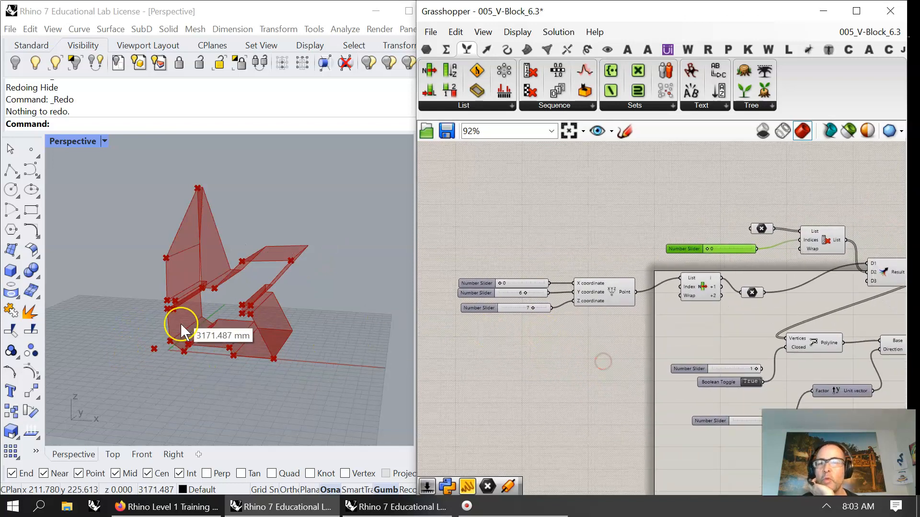
{"action": "left_click", "coordinate": [35, 62]}
{"action": "right_click_drag", "start_coordinate": [222, 373], "coordinate": [231, 301]}
{"action": "left_click", "coordinate": [232, 284]}
{"action": "left_click", "coordinate": [270, 319]}
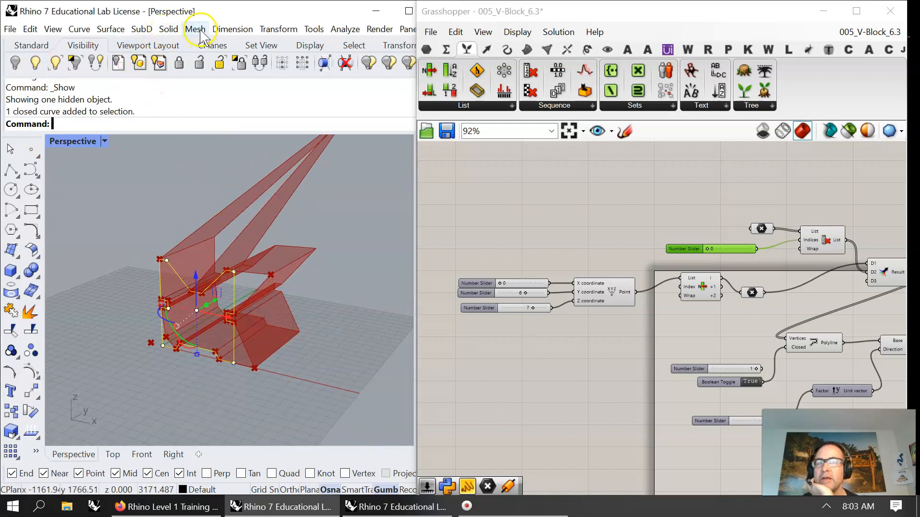
- Extrude the closed V-block curve straight into a long solid and deselect it
{"action": "left_click", "coordinate": [168, 28]}
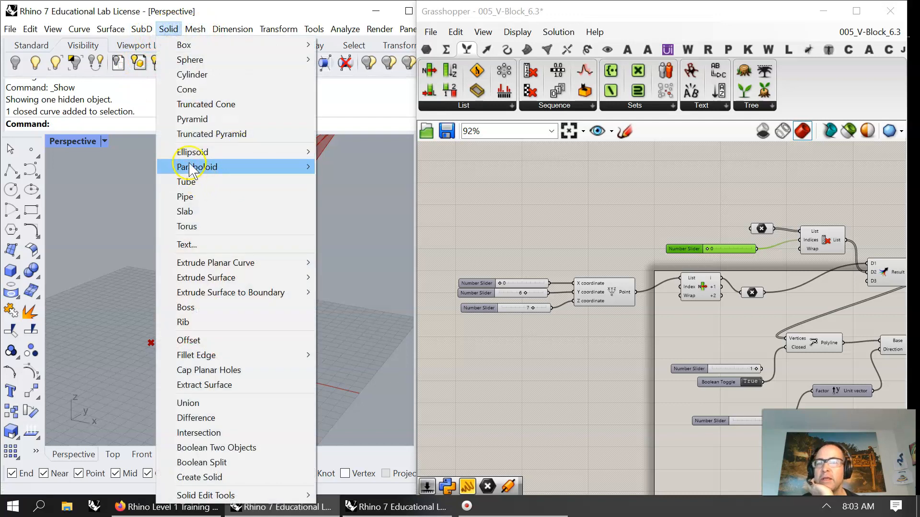
{"action": "left_click", "coordinate": [349, 263]}
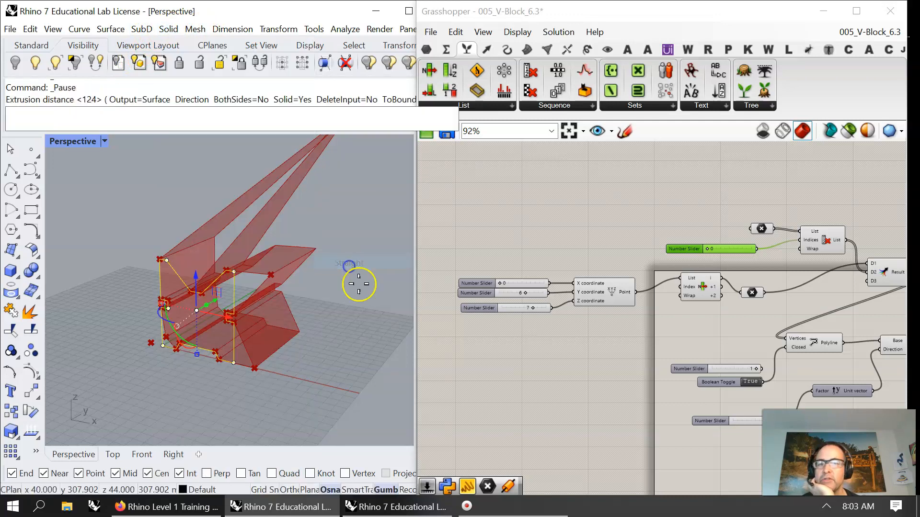
{"action": "left_click", "coordinate": [367, 294]}
{"action": "right_click_drag", "start_coordinate": [297, 382], "coordinate": [338, 233]}
{"action": "left_click", "coordinate": [333, 240]}
{"action": "left_click", "coordinate": [262, 372]}
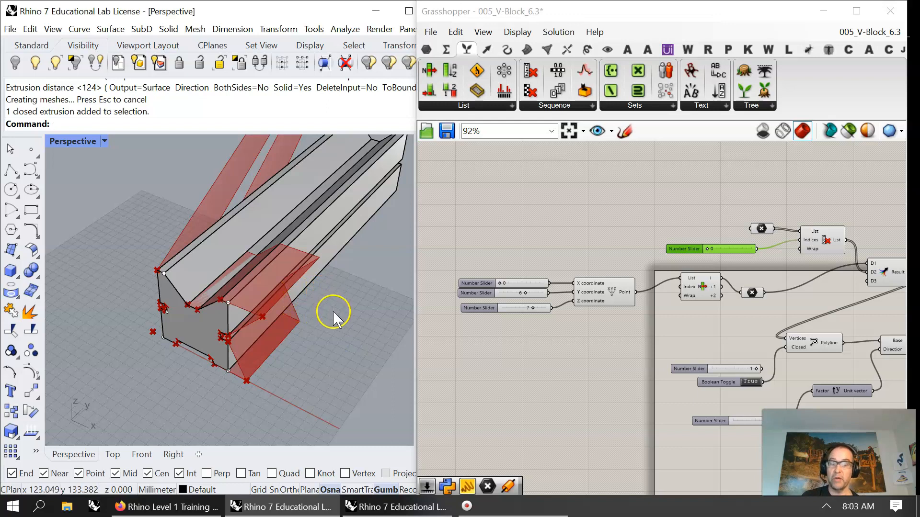
- Sub-select part of the extruded V-block solid and move it outward to deform the block
{"action": "left_click", "coordinate": [311, 280], "text": "ctrl+shift"}
{"action": "left_click_drag", "start_coordinate": [355, 278], "coordinate": [386, 283]}
{"action": "right_click_drag", "start_coordinate": [371, 306], "coordinate": [406, 302]}
{"action": "left_click_drag", "start_coordinate": [374, 307], "coordinate": [331, 317]}
{"action": "left_click", "coordinate": [341, 385]}
- Inspect the deformed V-block solid from several sides and delete it
{"action": "right_click_drag", "start_coordinate": [340, 385], "coordinate": [378, 337]}
{"action": "mouse_move", "coordinate": [292, 350]}
{"action": "right_mouse_down"}
{"action": "mouse_move", "coordinate": [299, 372]}
{"action": "mouse_move", "coordinate": [291, 338]}
{"action": "right_mouse_up"}
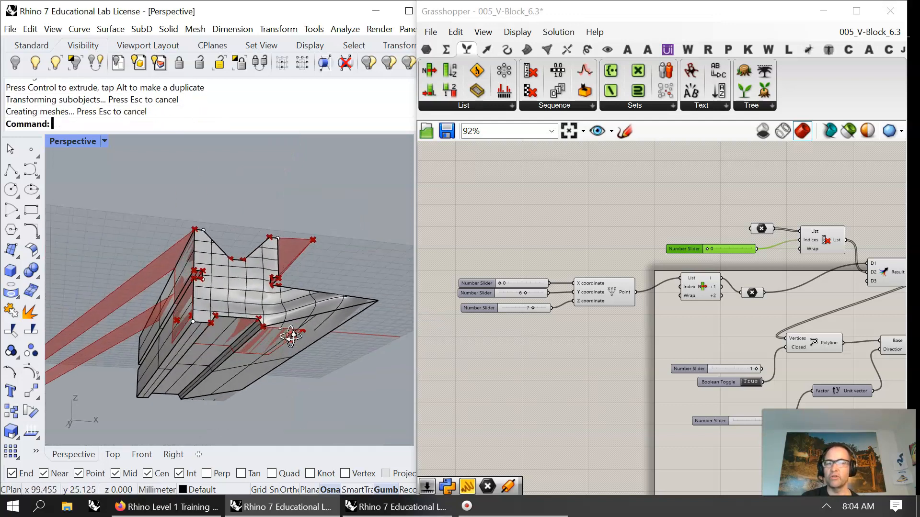
{"action": "scroll", "coordinate": [341, 313], "scroll_direction": "up", "scroll_amount": 5}
{"action": "scroll", "coordinate": [307, 308], "scroll_direction": "up", "scroll_amount": 4}
{"action": "scroll", "coordinate": [304, 300], "scroll_direction": "down", "scroll_amount": 10}
{"action": "right_click_drag", "start_coordinate": [297, 306], "coordinate": [246, 342]}
{"action": "left_click", "coordinate": [249, 331]}
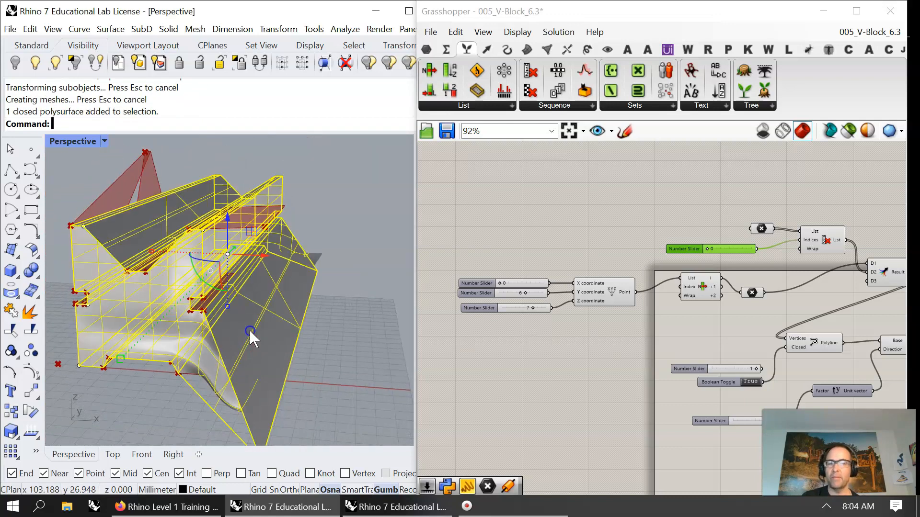
{"action": "key", "text": "Delete"}
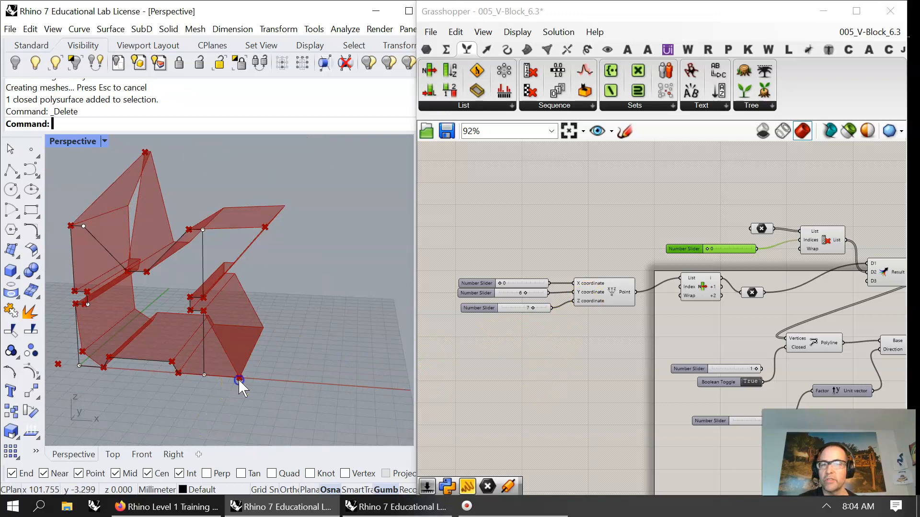
- Select the picked-points parameter and move the point at the profile's lower right corner about 16 mm toward the front
{"action": "left_click", "coordinate": [753, 292]}
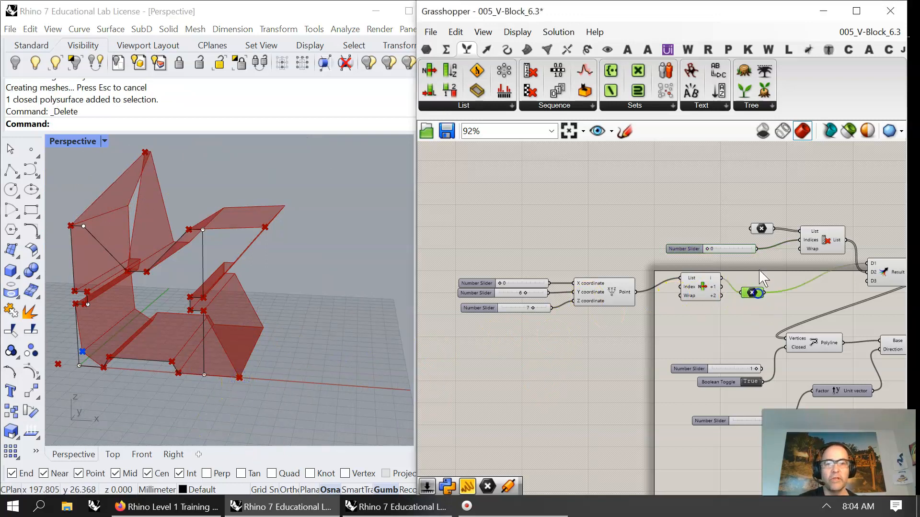
{"action": "left_click", "coordinate": [767, 229]}
{"action": "left_click_drag", "start_coordinate": [242, 367], "coordinate": [232, 394]}
{"action": "mouse_move", "coordinate": [268, 424]}
{"action": "right_mouse_down"}
{"action": "mouse_move", "coordinate": [341, 370]}
{"action": "mouse_move", "coordinate": [282, 417]}
{"action": "right_mouse_up"}
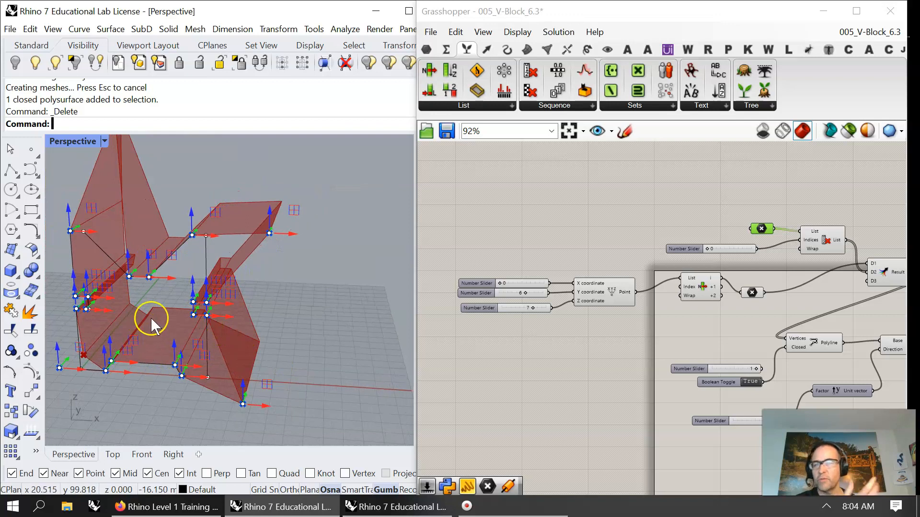
{"action": "right_click_drag", "start_coordinate": [159, 311], "coordinate": [186, 300]}
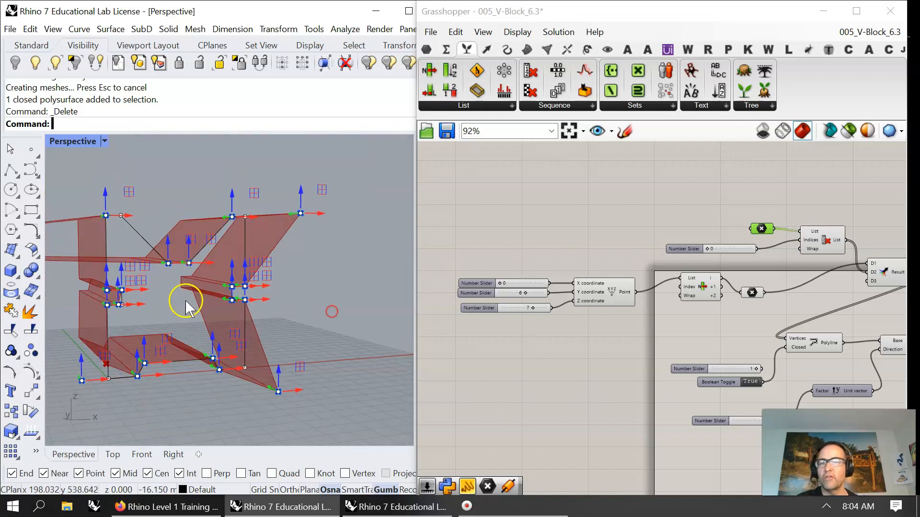
{"action": "right_click_drag", "start_coordinate": [347, 326], "coordinate": [318, 336]}
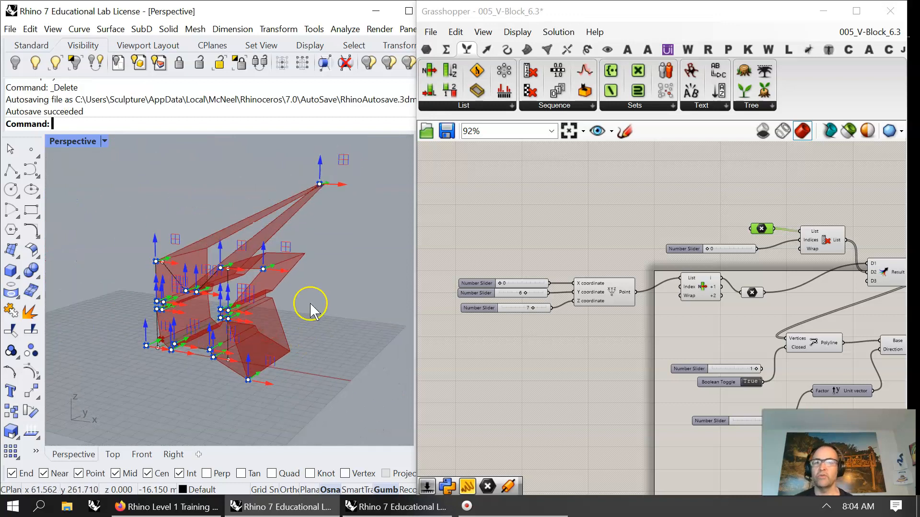
- Save the V-block Grasshopper definition
{"action": "scroll", "coordinate": [526, 307], "scroll_direction": "down", "scroll_amount": 2}
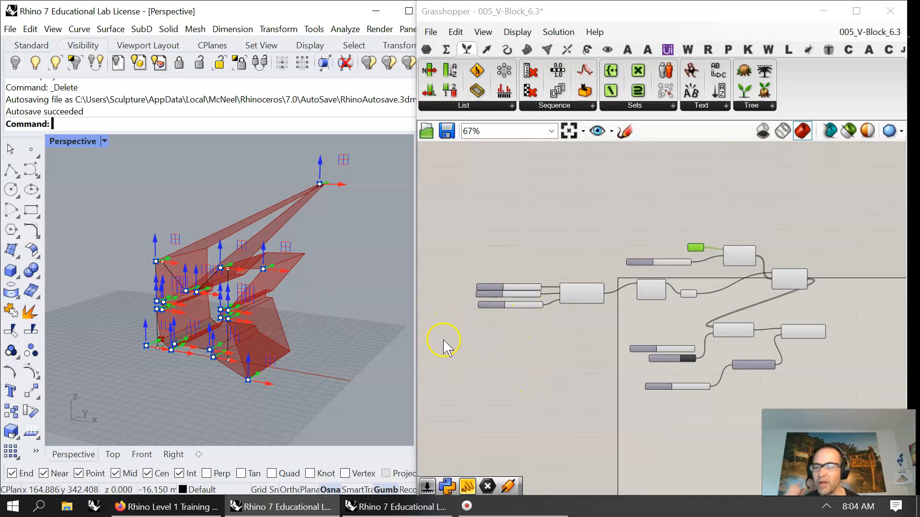
{"action": "scroll", "coordinate": [587, 316], "scroll_direction": "up", "scroll_amount": 2}
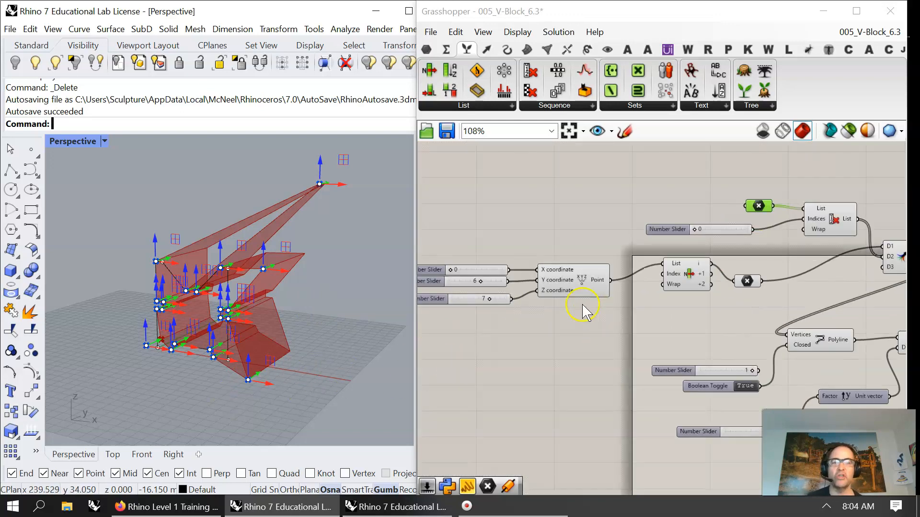
{"action": "scroll", "coordinate": [571, 311], "scroll_direction": "down", "scroll_amount": 1}
{"action": "left_click", "coordinate": [432, 33]}
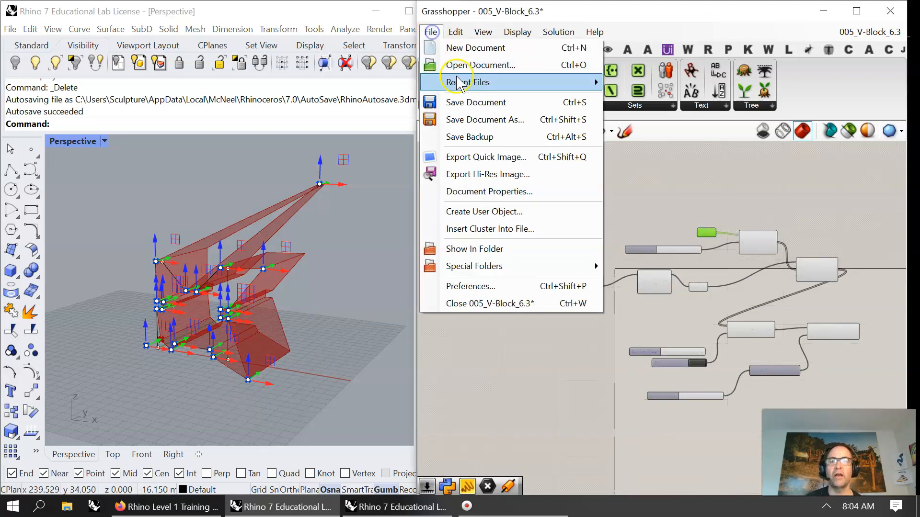
{"action": "left_click", "coordinate": [457, 98]}
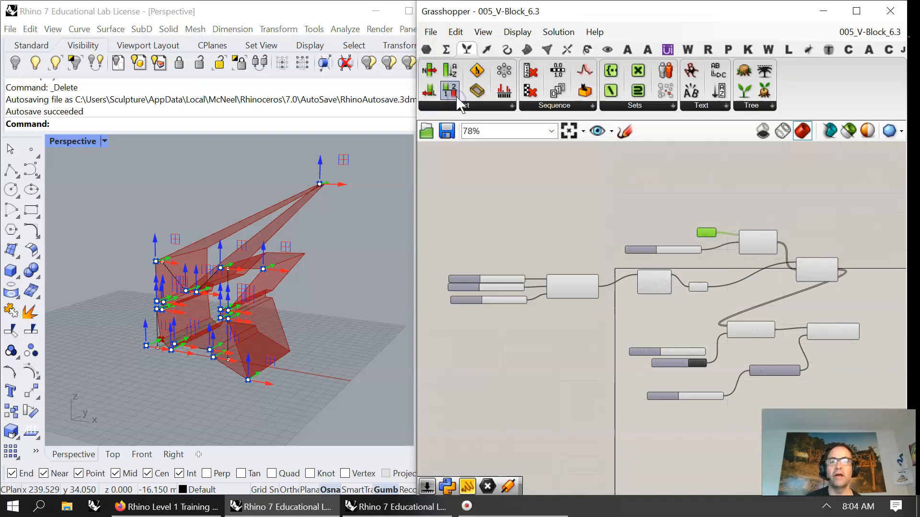
{"action": "left_click", "coordinate": [181, 186]}
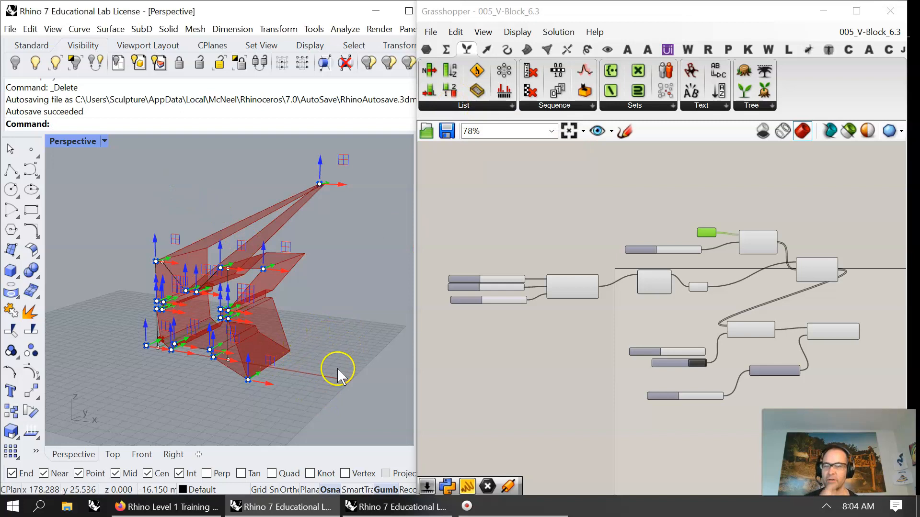
- Show all hidden Rhino objects and move a picked point on the profile's bottom edge about 1.4 mm along X
{"action": "left_click", "coordinate": [35, 62]}
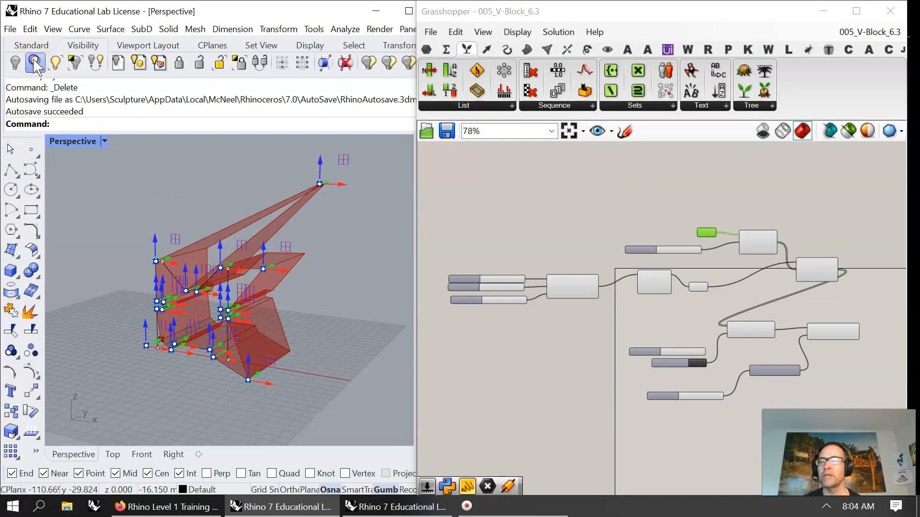
{"action": "right_click_drag", "start_coordinate": [123, 338], "coordinate": [138, 376]}
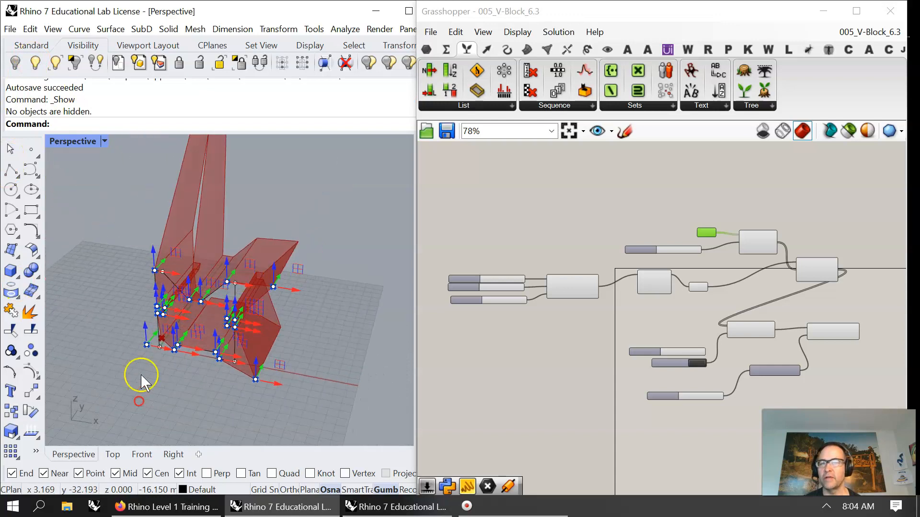
{"action": "left_click_drag", "start_coordinate": [199, 351], "coordinate": [183, 368]}
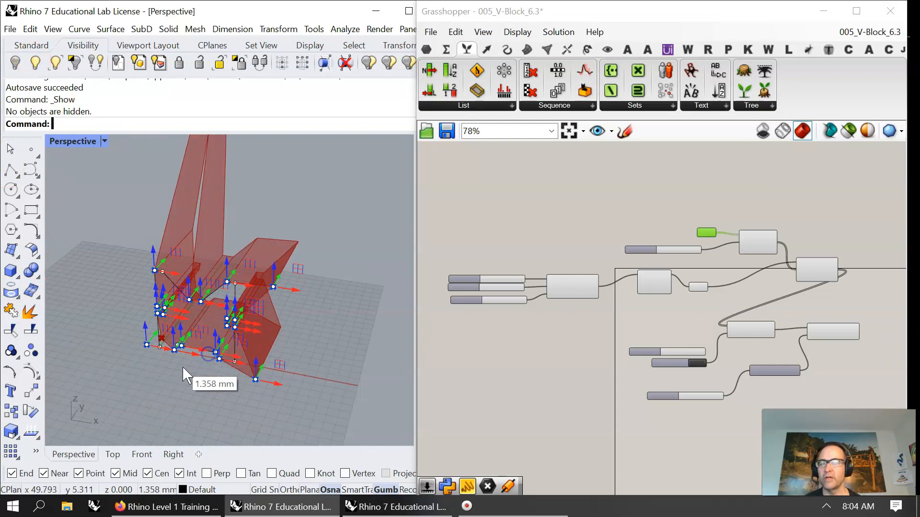
{"action": "left_click", "coordinate": [35, 62]}
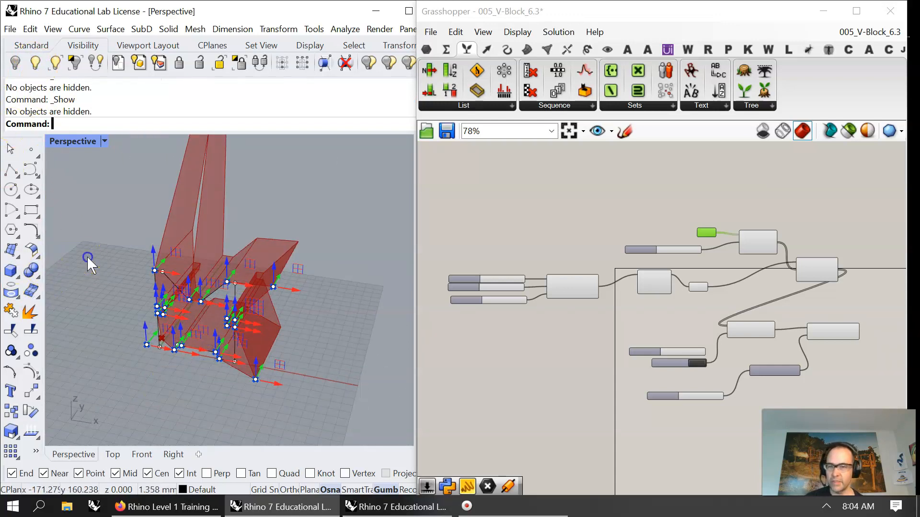
- Undo the V-block solid's deletion, its gumball move and the curve extrusion that made it
{"action": "key", "text": "ctrl+z"}
{"action": "left_click", "coordinate": [154, 426]}
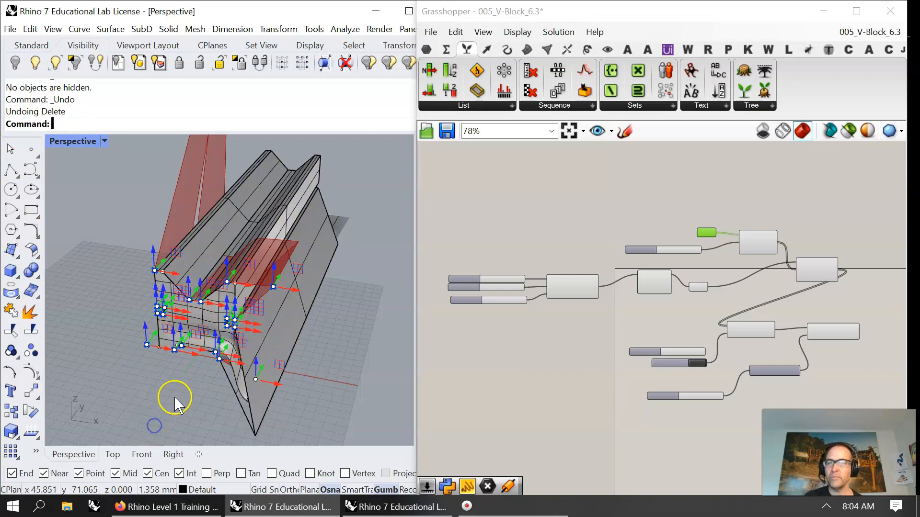
{"action": "key", "text": "ctrl+z"}
{"action": "key", "text": "ctrl+z"}
{"action": "key", "text": "ctrl+z"}
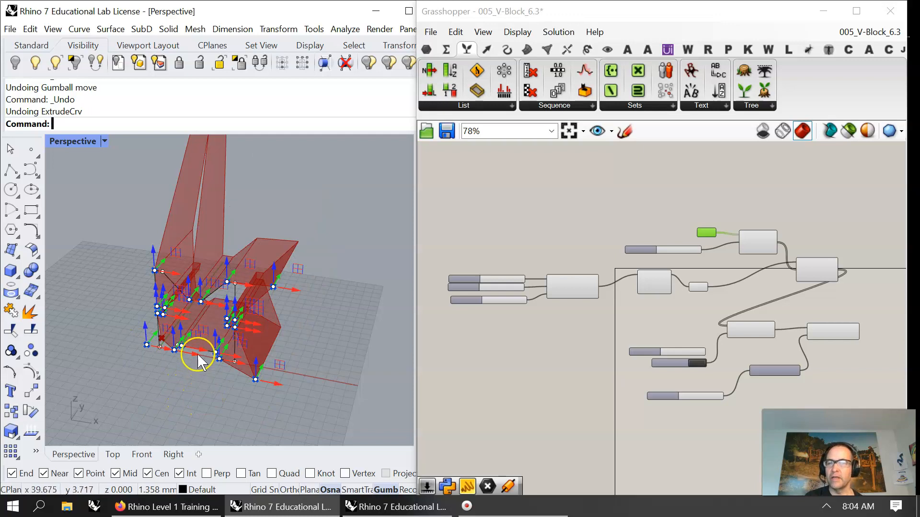
- Select the closed V-block profile curve in Rhino and limit the Grasshopper preview to selected components
{"action": "scroll", "coordinate": [206, 336], "scroll_direction": "up", "scroll_amount": 5}
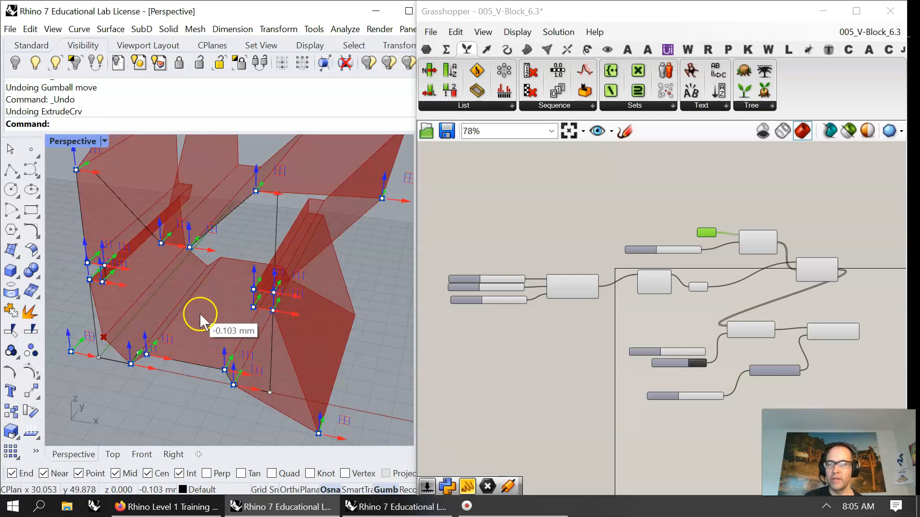
{"action": "left_click", "coordinate": [204, 368]}
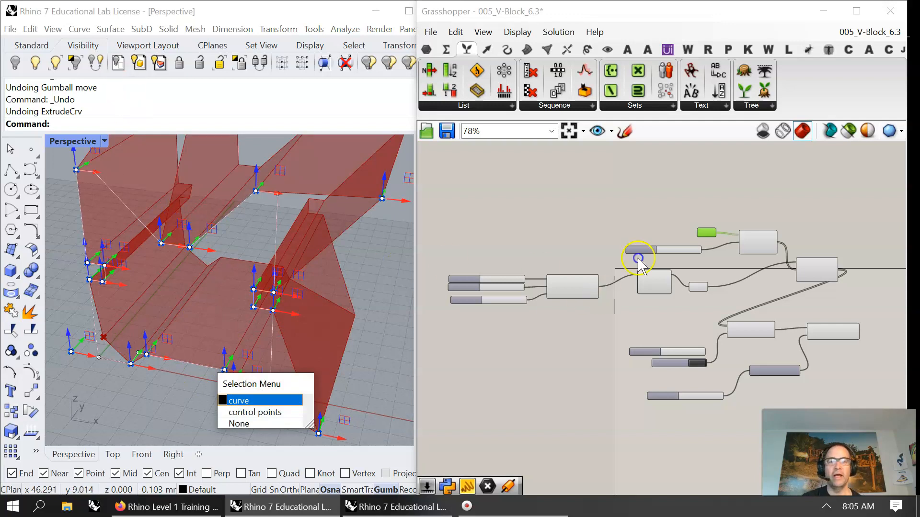
{"action": "left_click", "coordinate": [844, 131]}
{"action": "mouse_move", "coordinate": [306, 285]}
{"action": "right_mouse_down"}
{"action": "mouse_move", "coordinate": [312, 324]}
{"action": "mouse_move", "coordinate": [335, 340]}
{"action": "mouse_move", "coordinate": [338, 316]}
{"action": "right_mouse_up"}
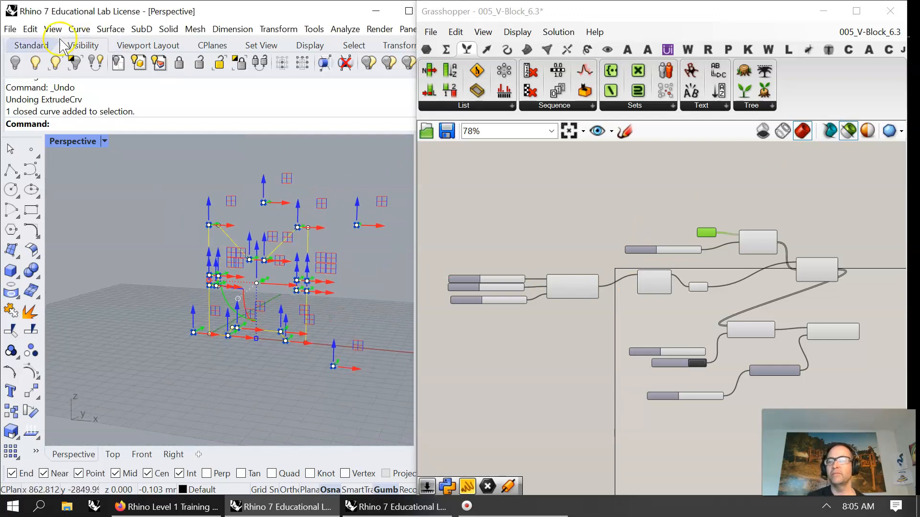
- Select the final extrusion component to preview only its geometry, and deselect the profile curve in Rhino
{"action": "left_click", "coordinate": [851, 335]}
{"action": "right_click_drag", "start_coordinate": [378, 314], "coordinate": [335, 332]}
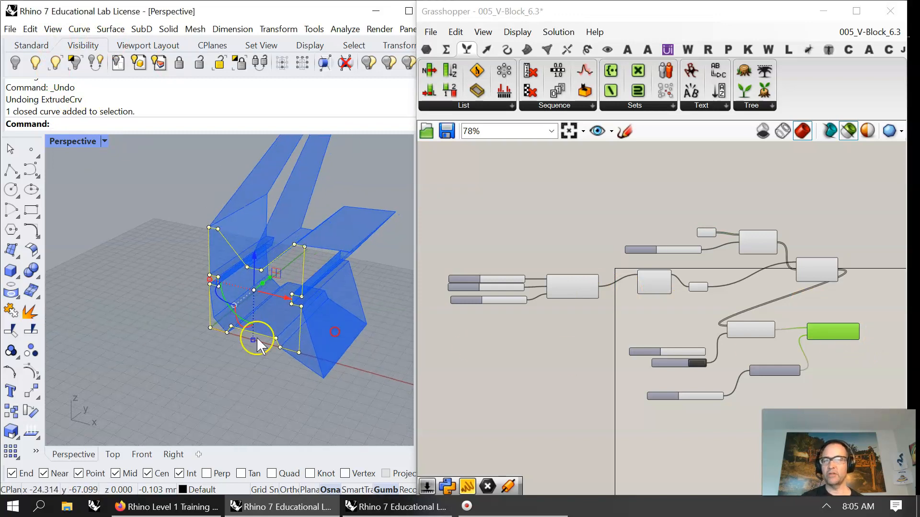
{"action": "scroll", "coordinate": [142, 292], "scroll_direction": "down", "scroll_amount": 5}
{"action": "scroll", "coordinate": [223, 185], "scroll_direction": "up", "scroll_amount": 4}
{"action": "right_click_drag", "start_coordinate": [245, 289], "coordinate": [239, 344], "text": "shift"}
{"action": "right_click", "coordinate": [247, 328]}
{"action": "left_click", "coordinate": [323, 260]}
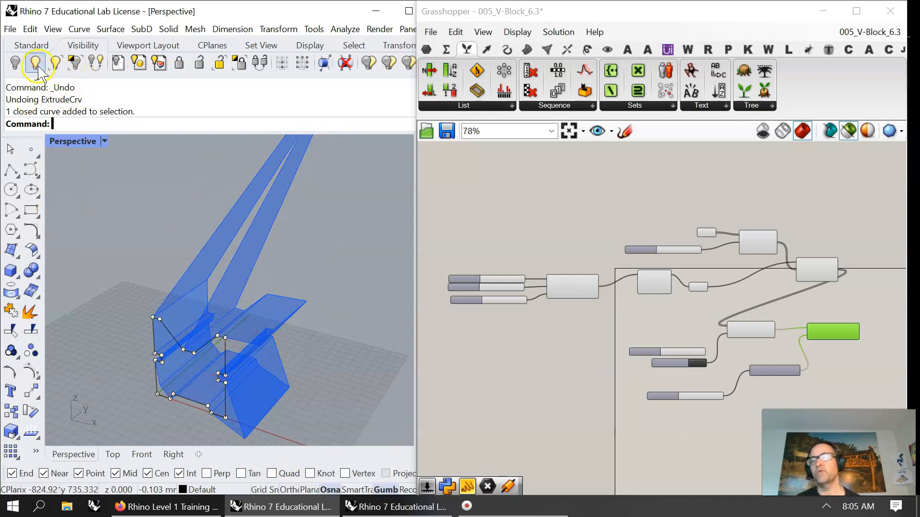
- Save the Rhino model as V-Block in the RhinoGrasshopperPythonC# folder
{"action": "left_click", "coordinate": [17, 29]}
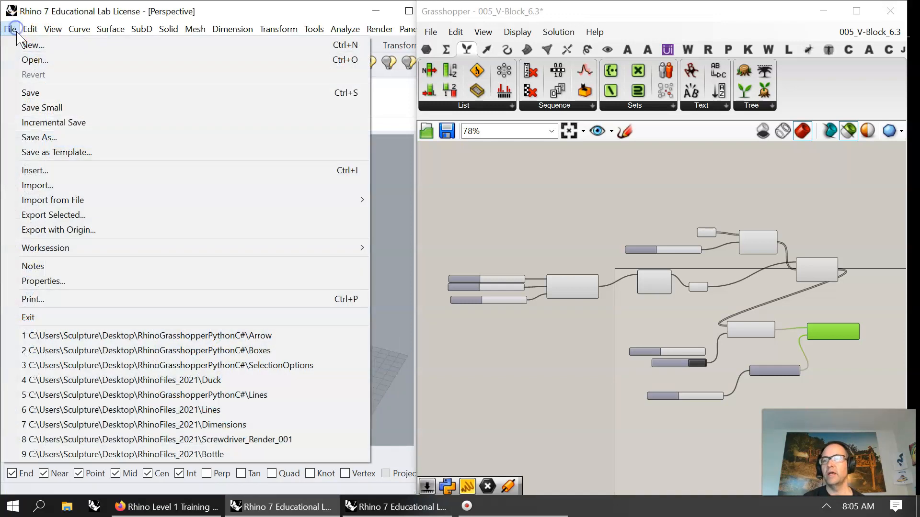
{"action": "left_click", "coordinate": [217, 137]}
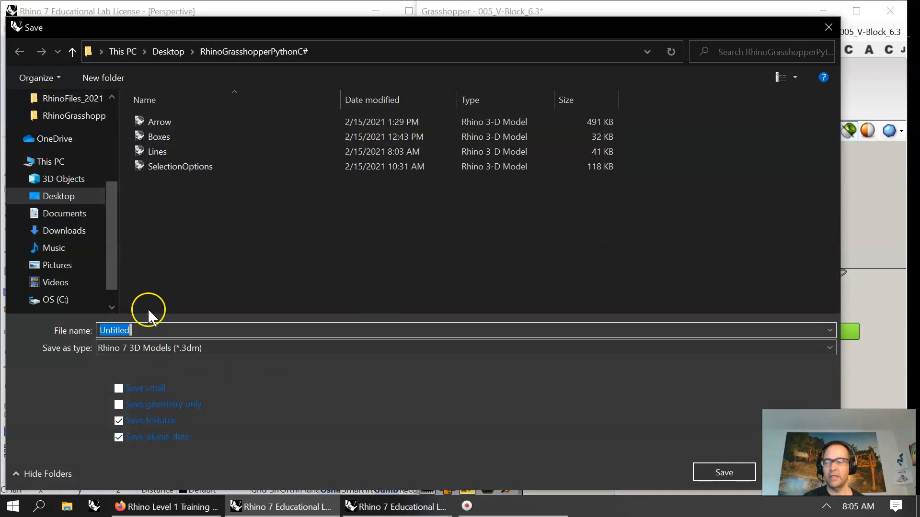
{"action": "type", "text": "V-Block"}
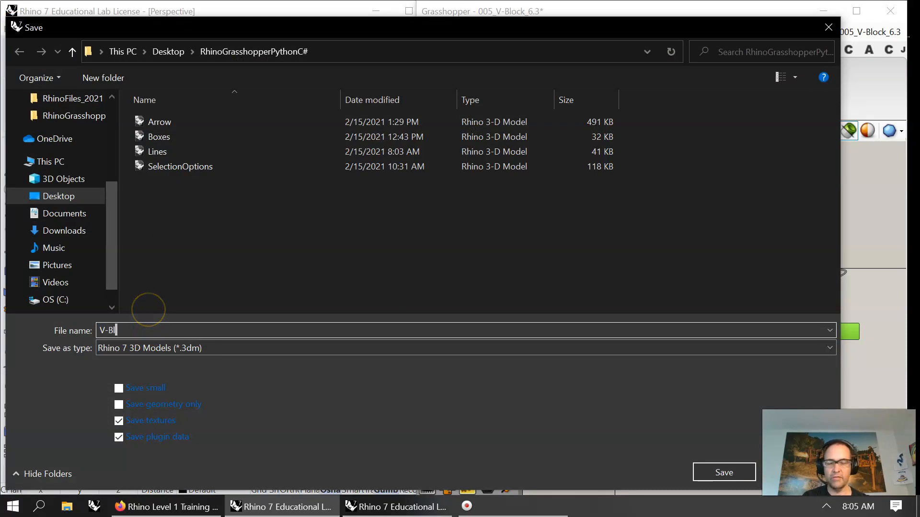
{"action": "left_click", "coordinate": [722, 472]}
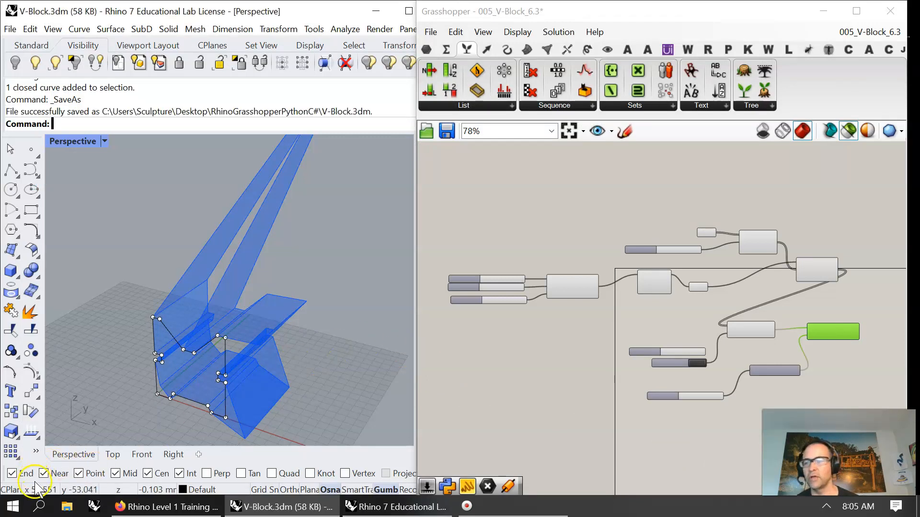